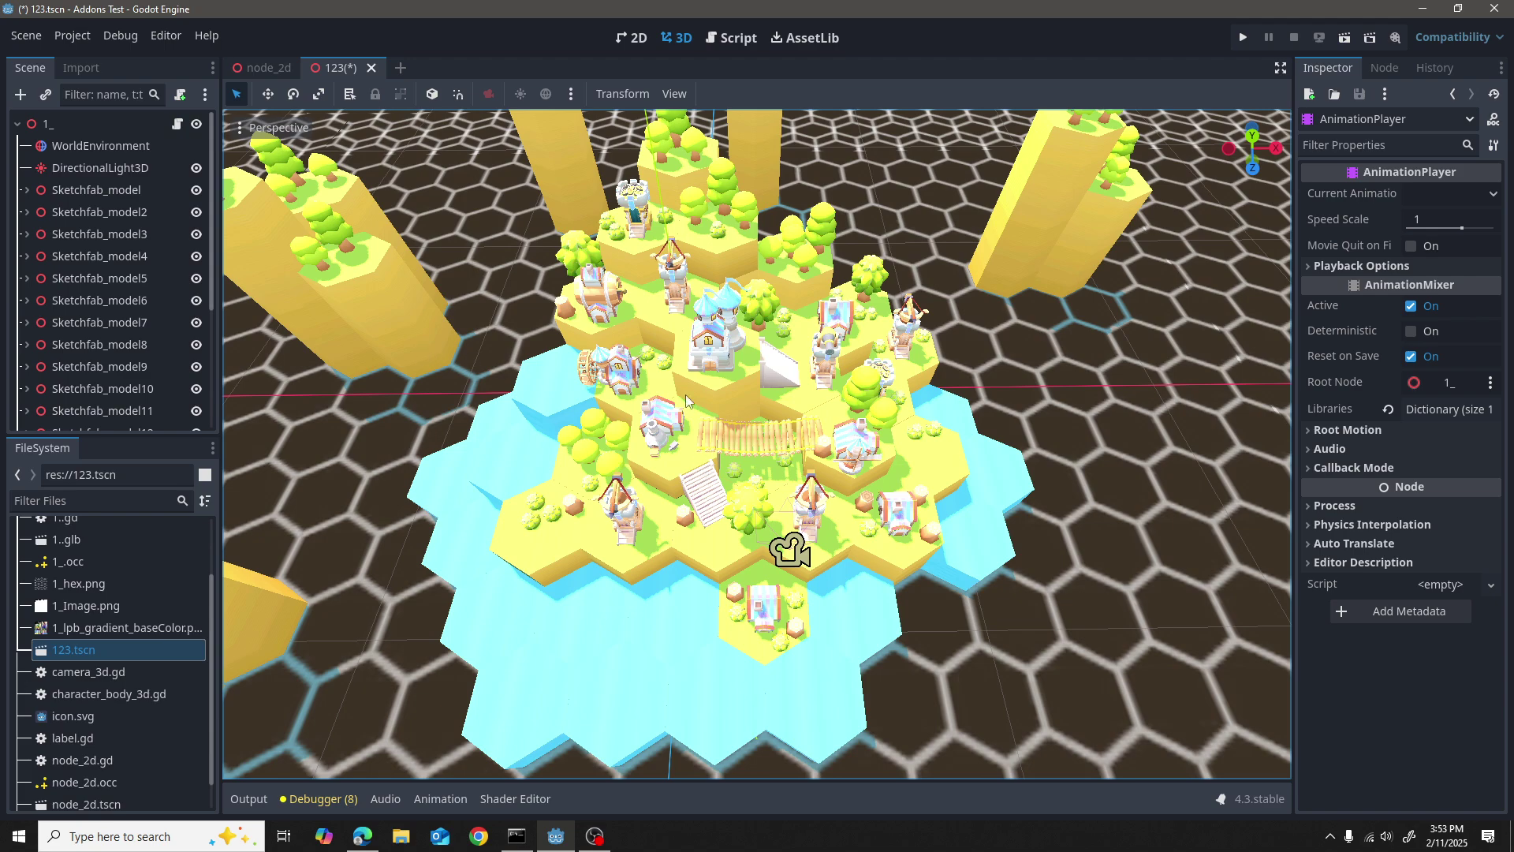
Step: Examine the whole grid of hexagon island copies in the 3D scene and check the available rendering methods
{"action": "scroll", "coordinate": [757, 341], "scroll_direction": "down", "scroll_amount": 4}
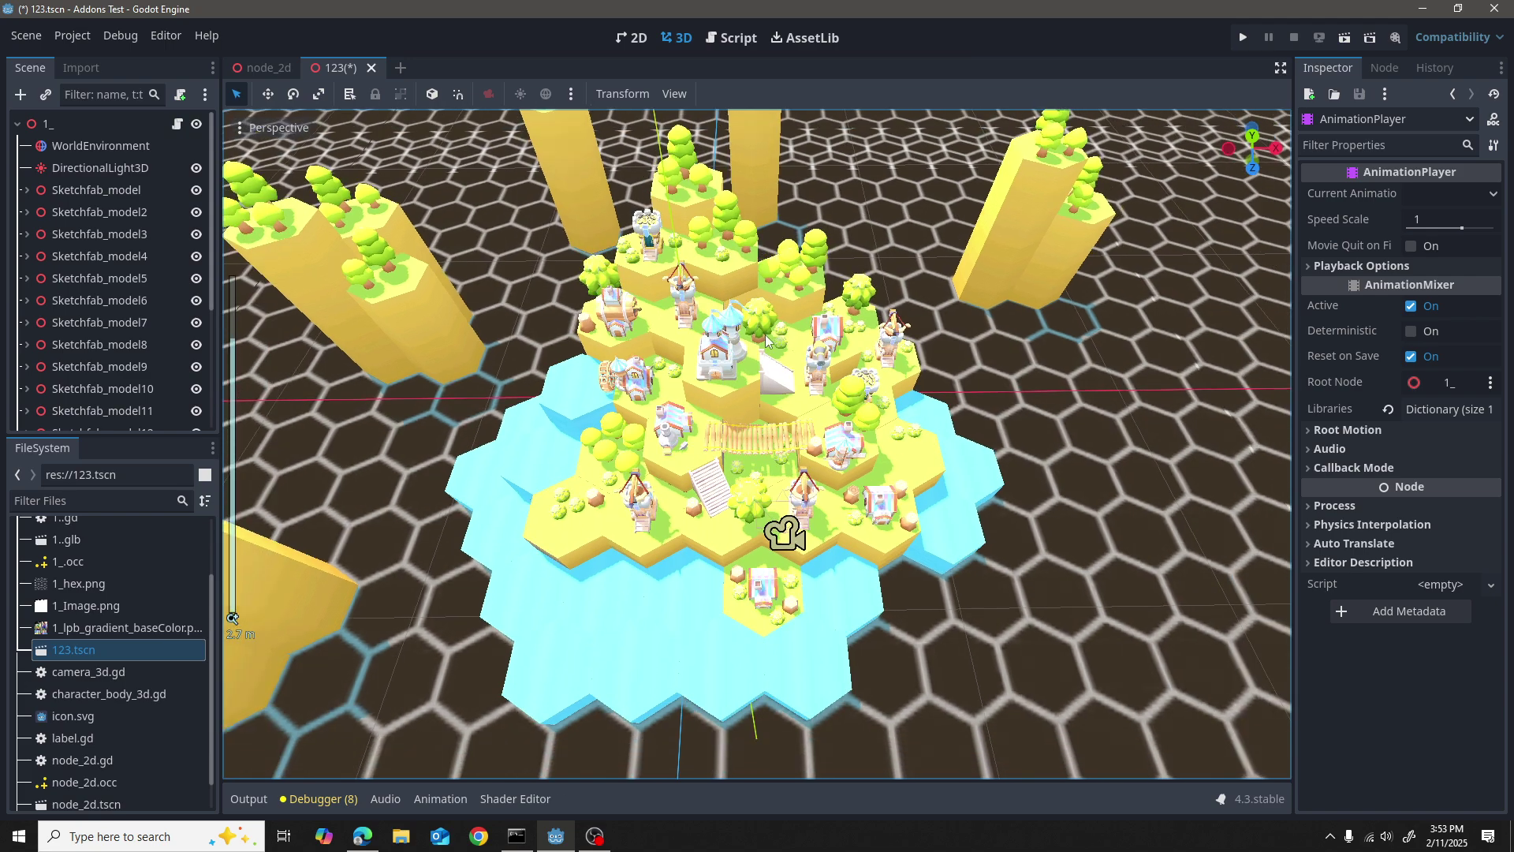
{"action": "scroll", "coordinate": [767, 341], "scroll_direction": "down", "scroll_amount": 15}
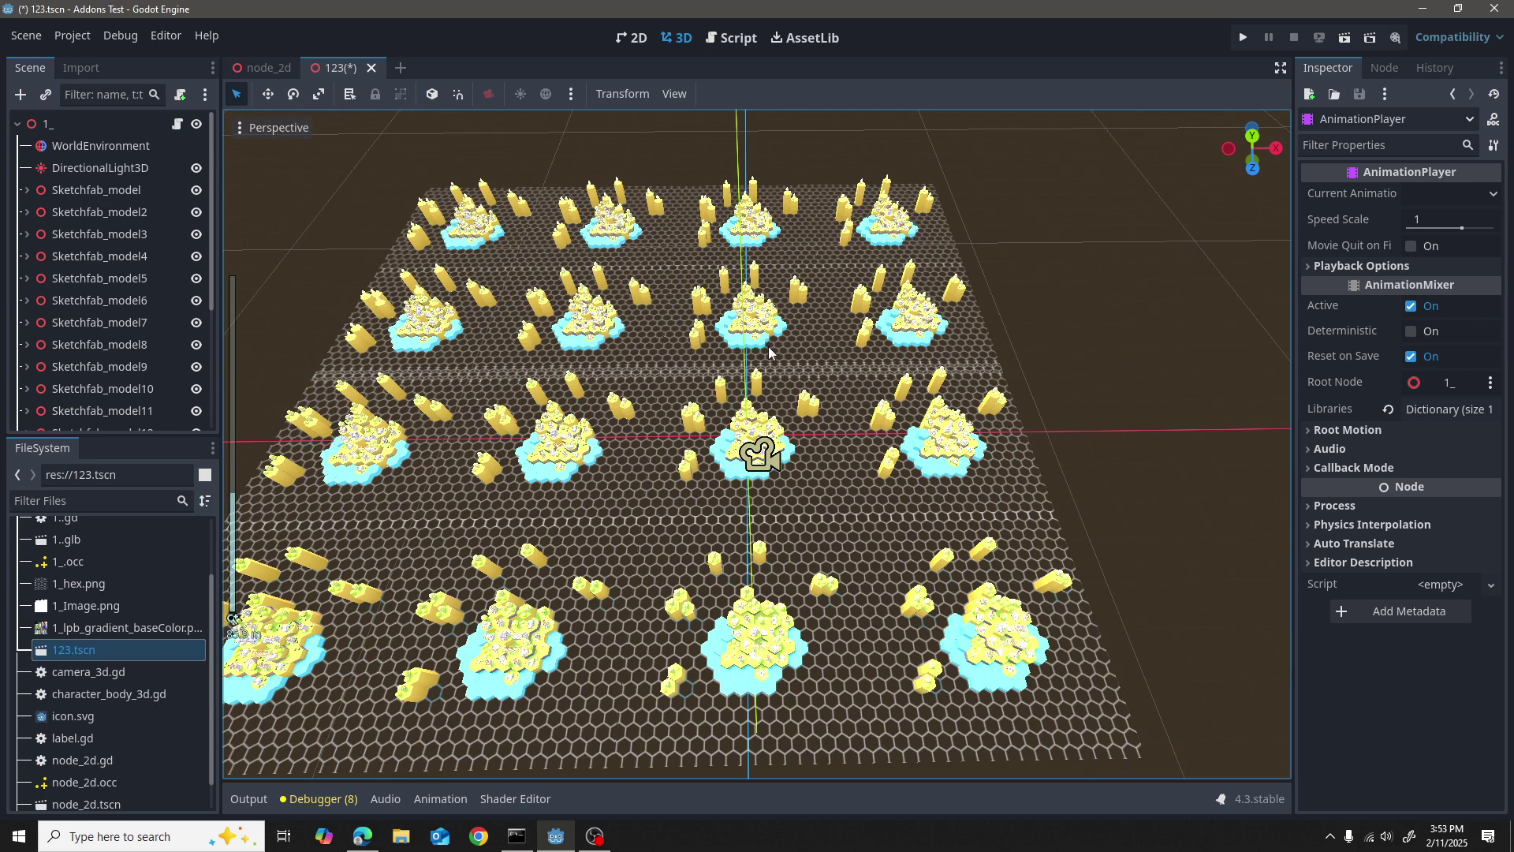
{"action": "scroll", "coordinate": [763, 353], "scroll_direction": "down", "scroll_amount": 5}
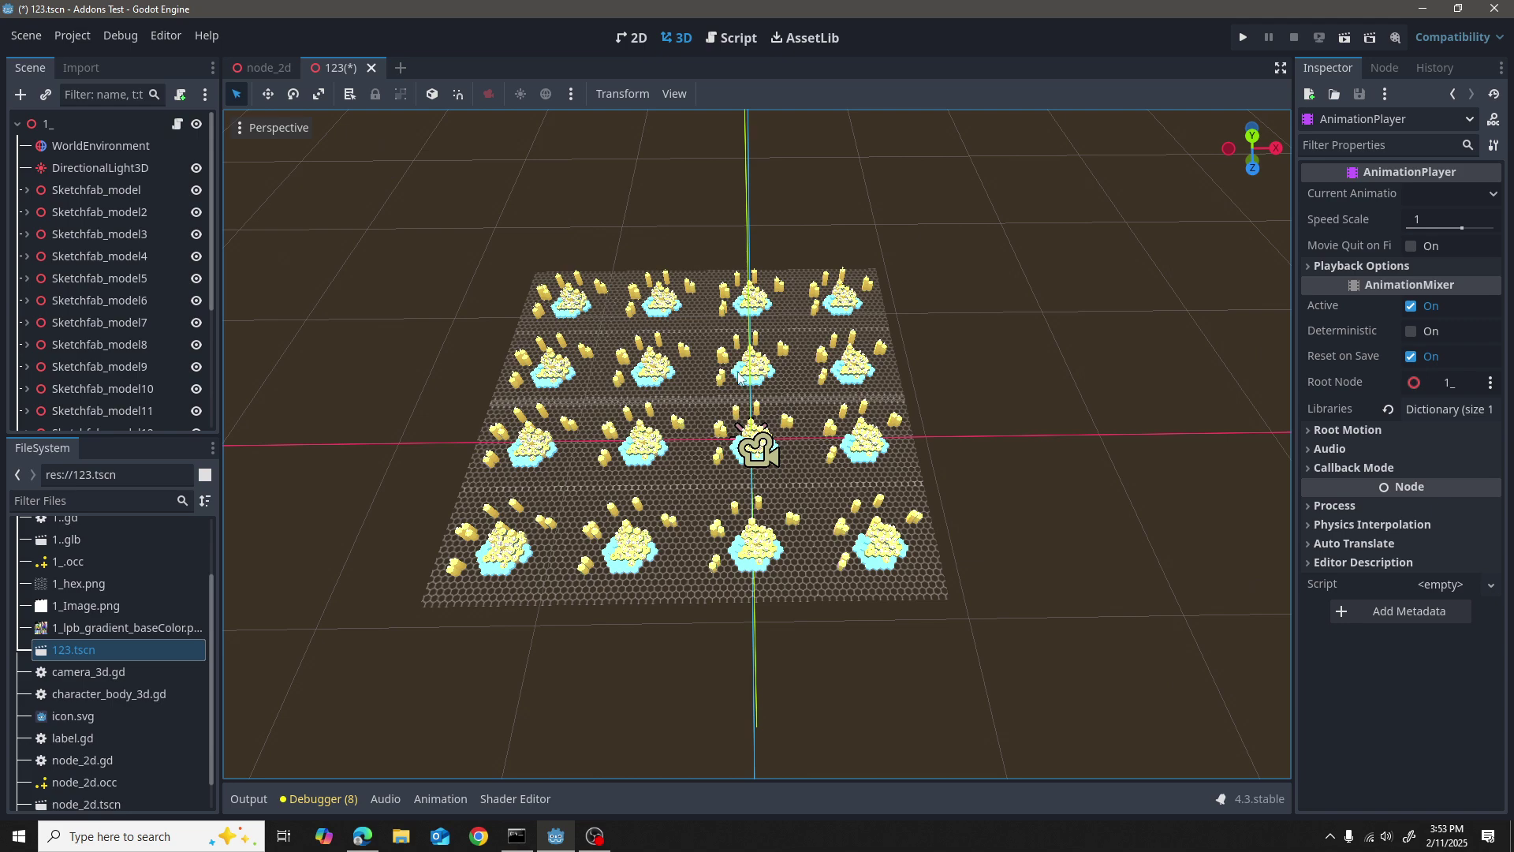
{"action": "scroll", "coordinate": [739, 377], "scroll_direction": "up", "scroll_amount": 3}
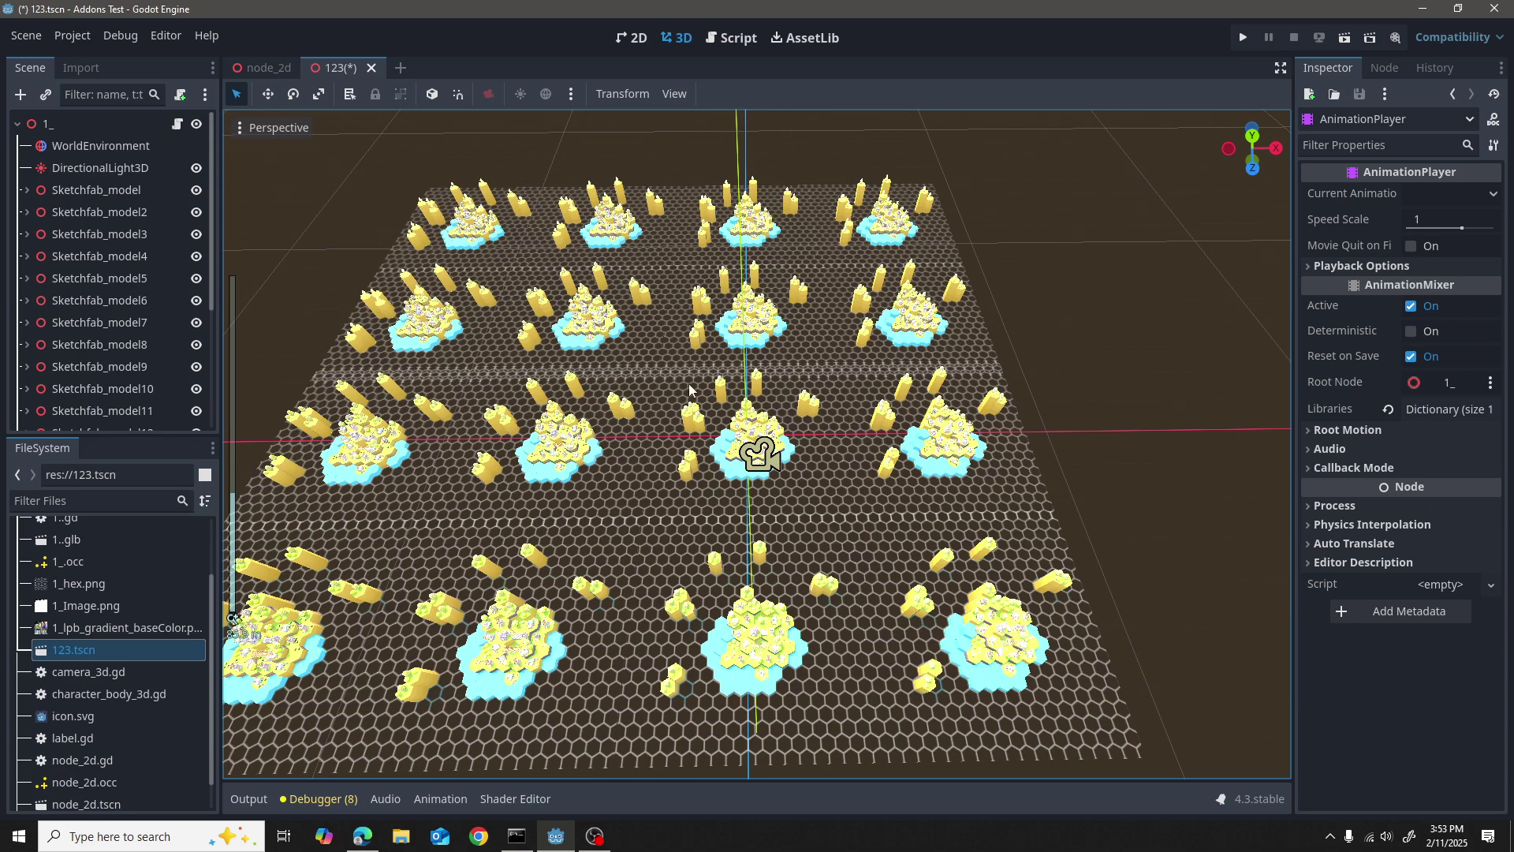
{"action": "scroll", "coordinate": [689, 389], "scroll_direction": "up", "scroll_amount": 3}
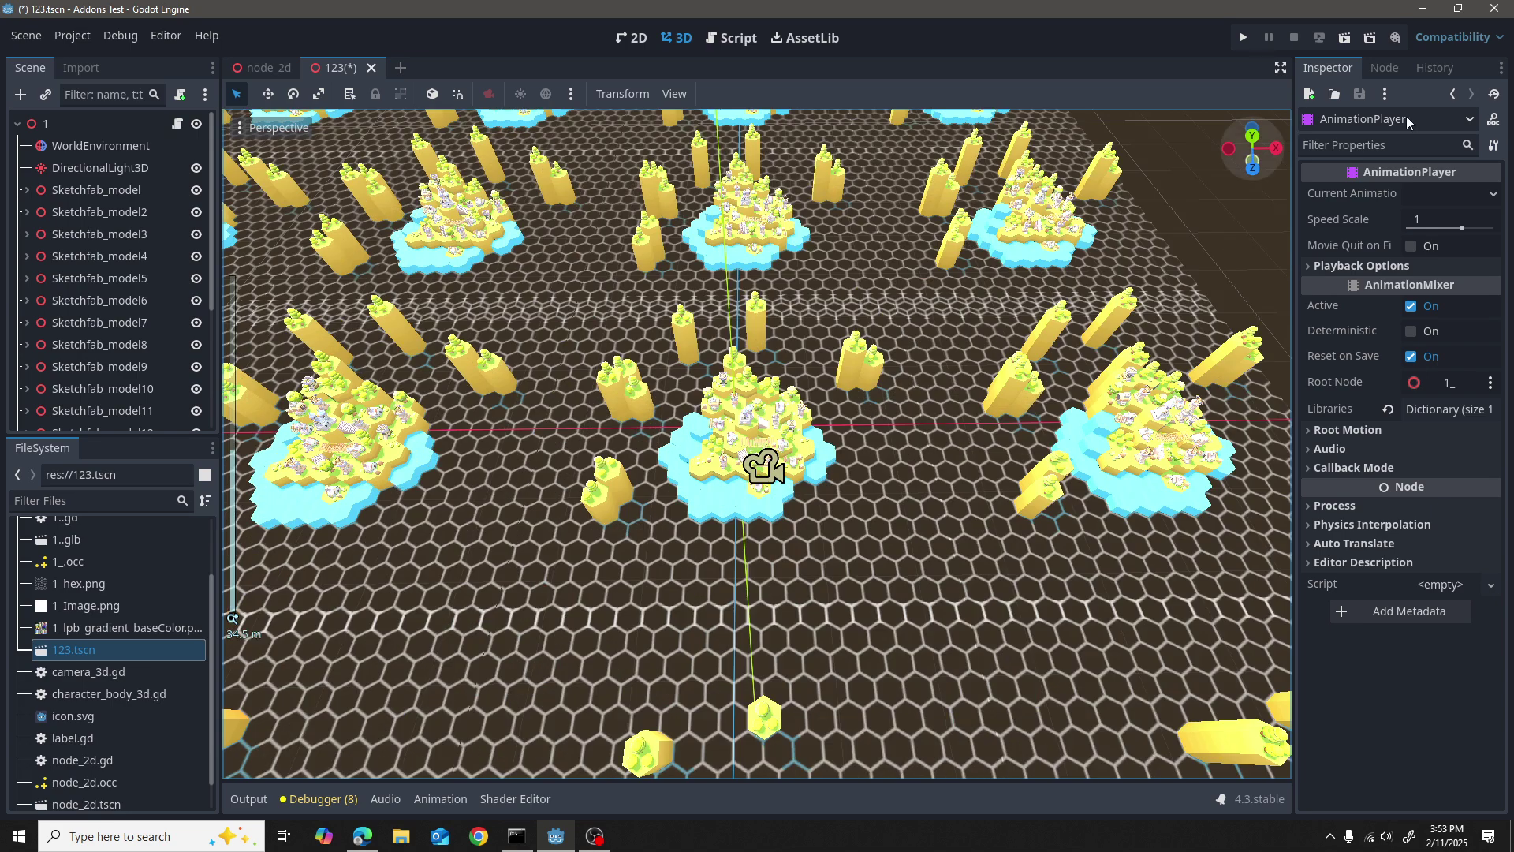
{"action": "left_click", "coordinate": [1440, 43]}
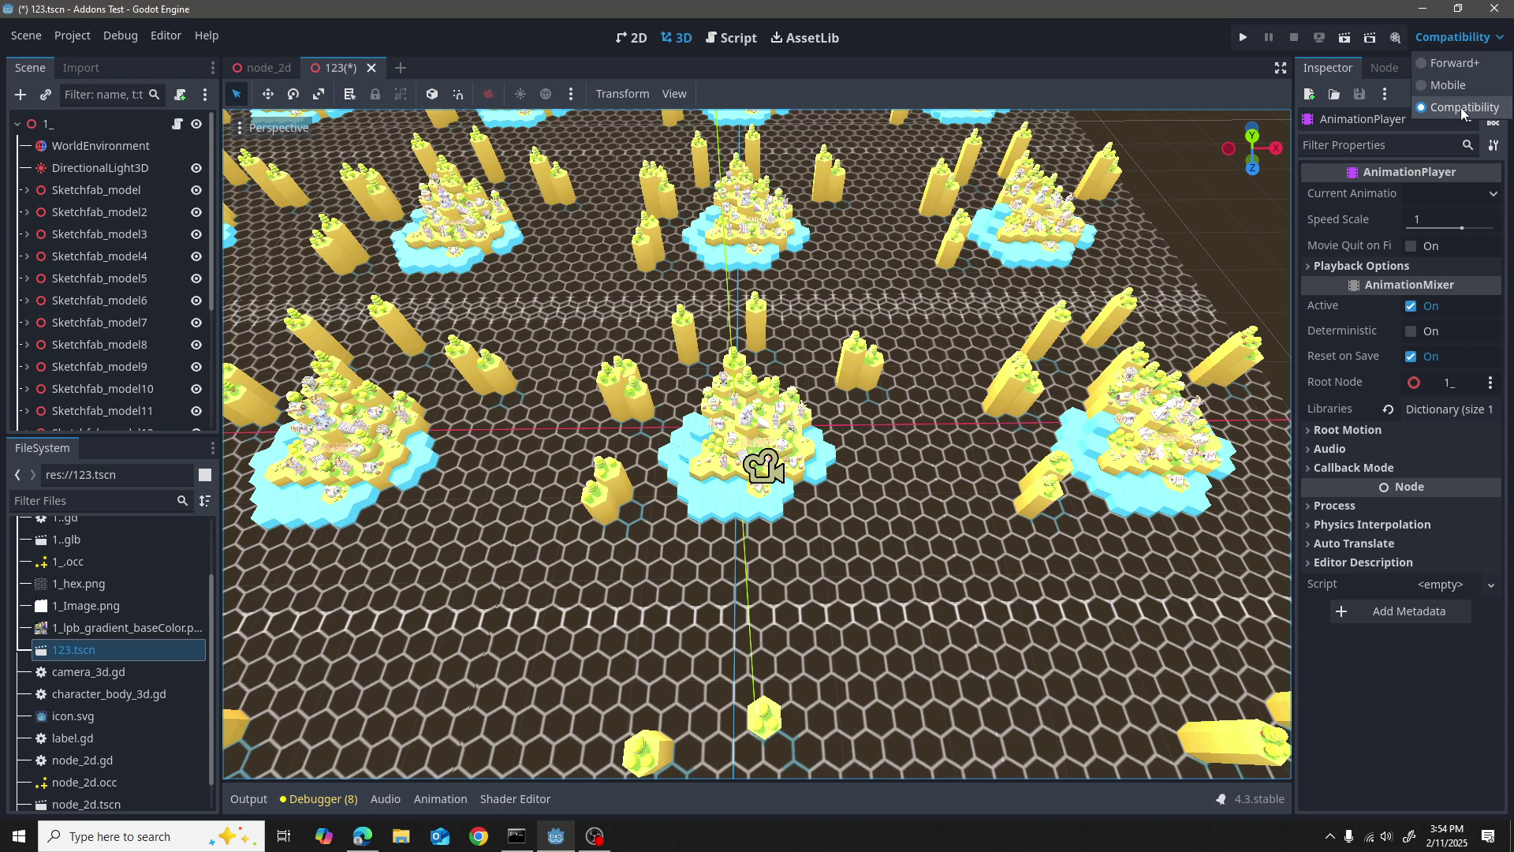
{"action": "left_click", "coordinate": [1419, 44]}
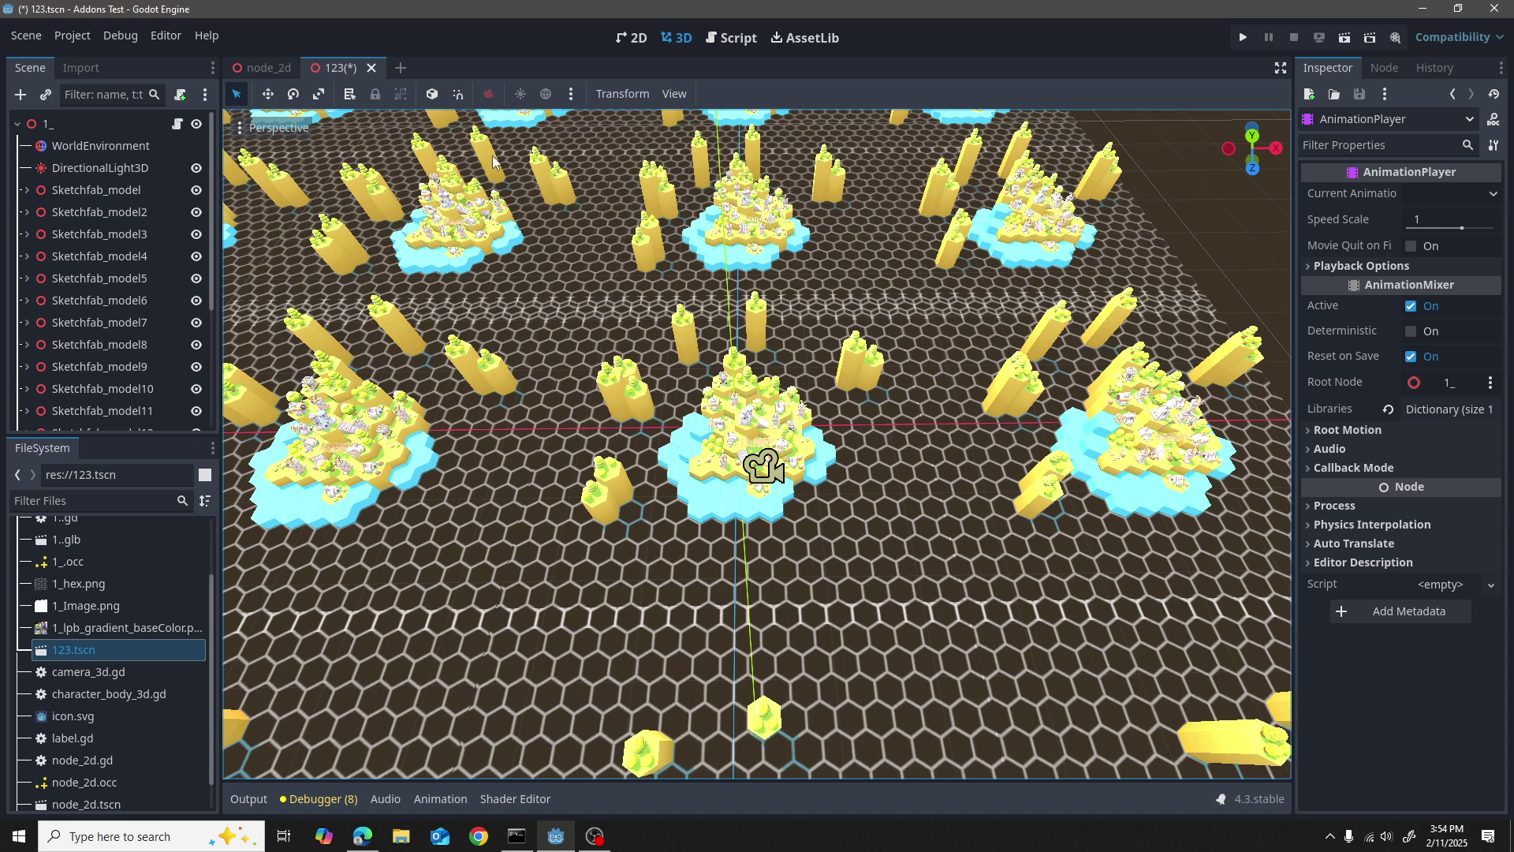
Step: Inspect the central island's buildings and trees up close and compare them with the full island grid
{"action": "scroll", "coordinate": [733, 439], "scroll_direction": "up", "scroll_amount": 3}
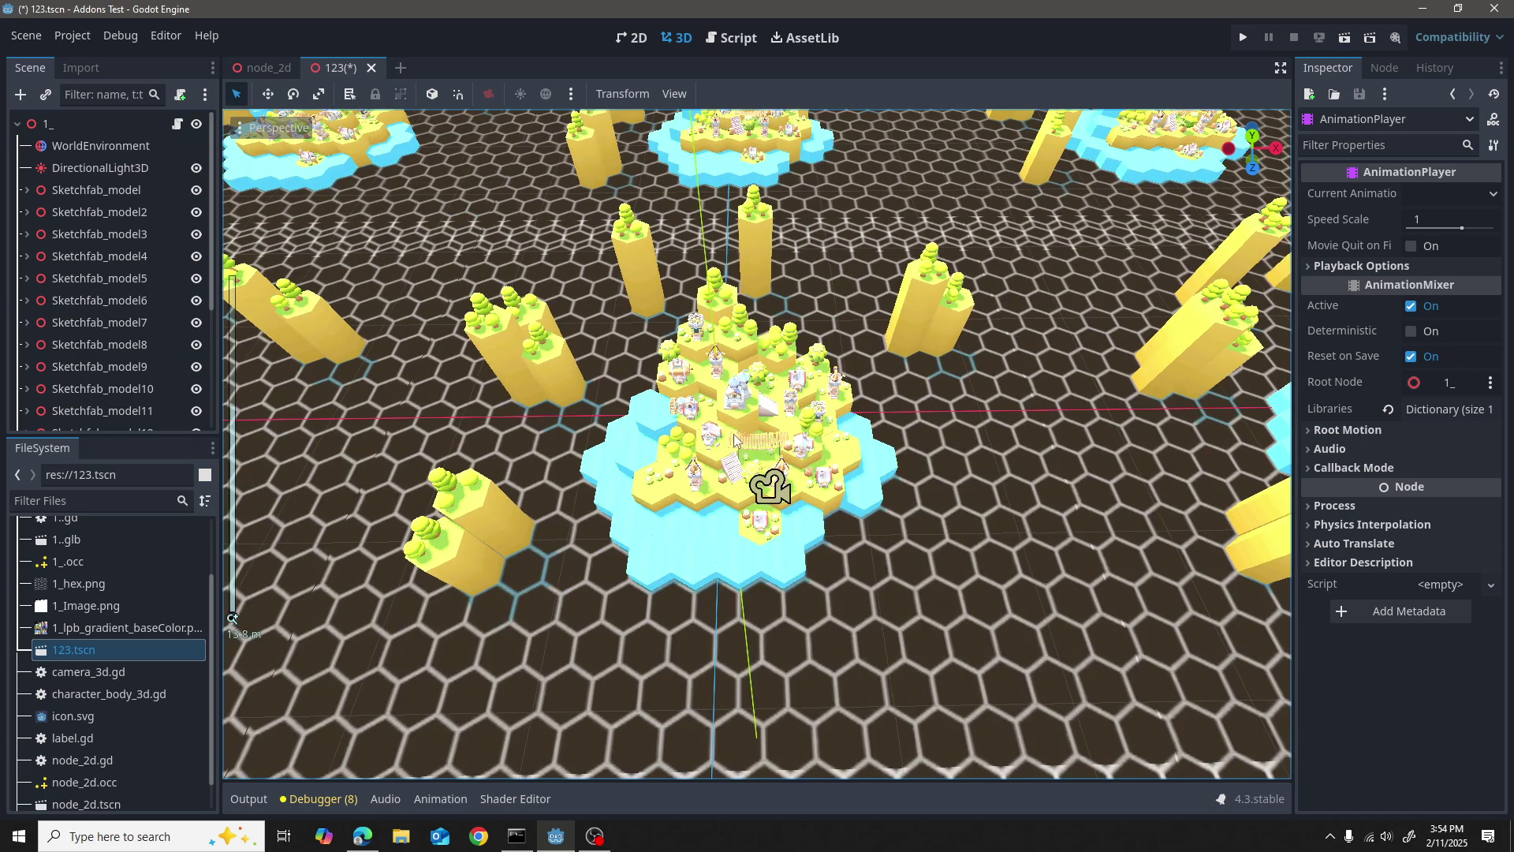
{"action": "scroll", "coordinate": [733, 434], "scroll_direction": "up", "scroll_amount": 5}
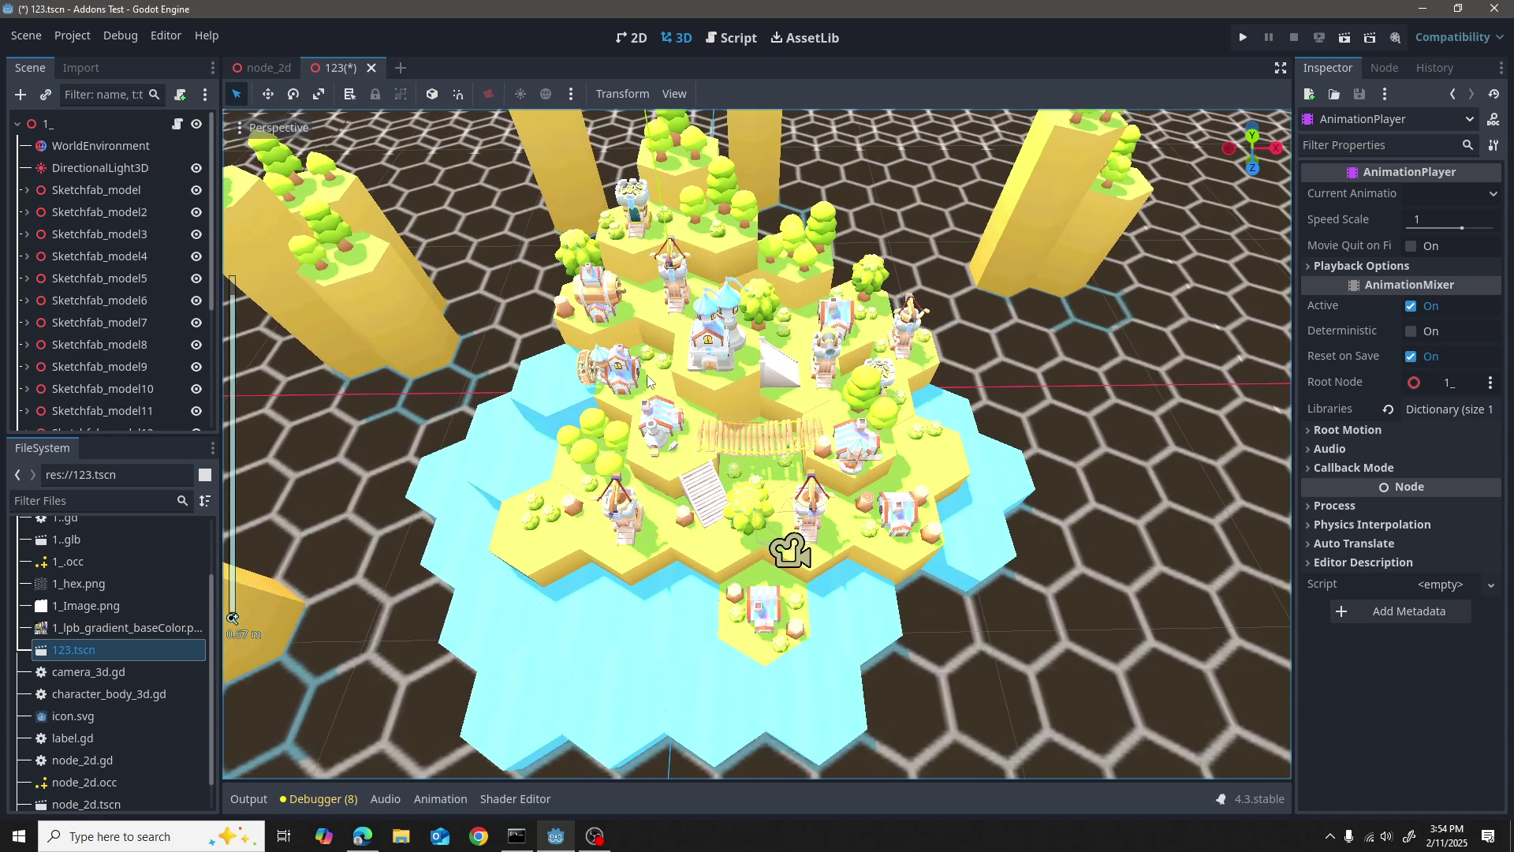
{"action": "scroll", "coordinate": [649, 381], "scroll_direction": "down", "scroll_amount": 10}
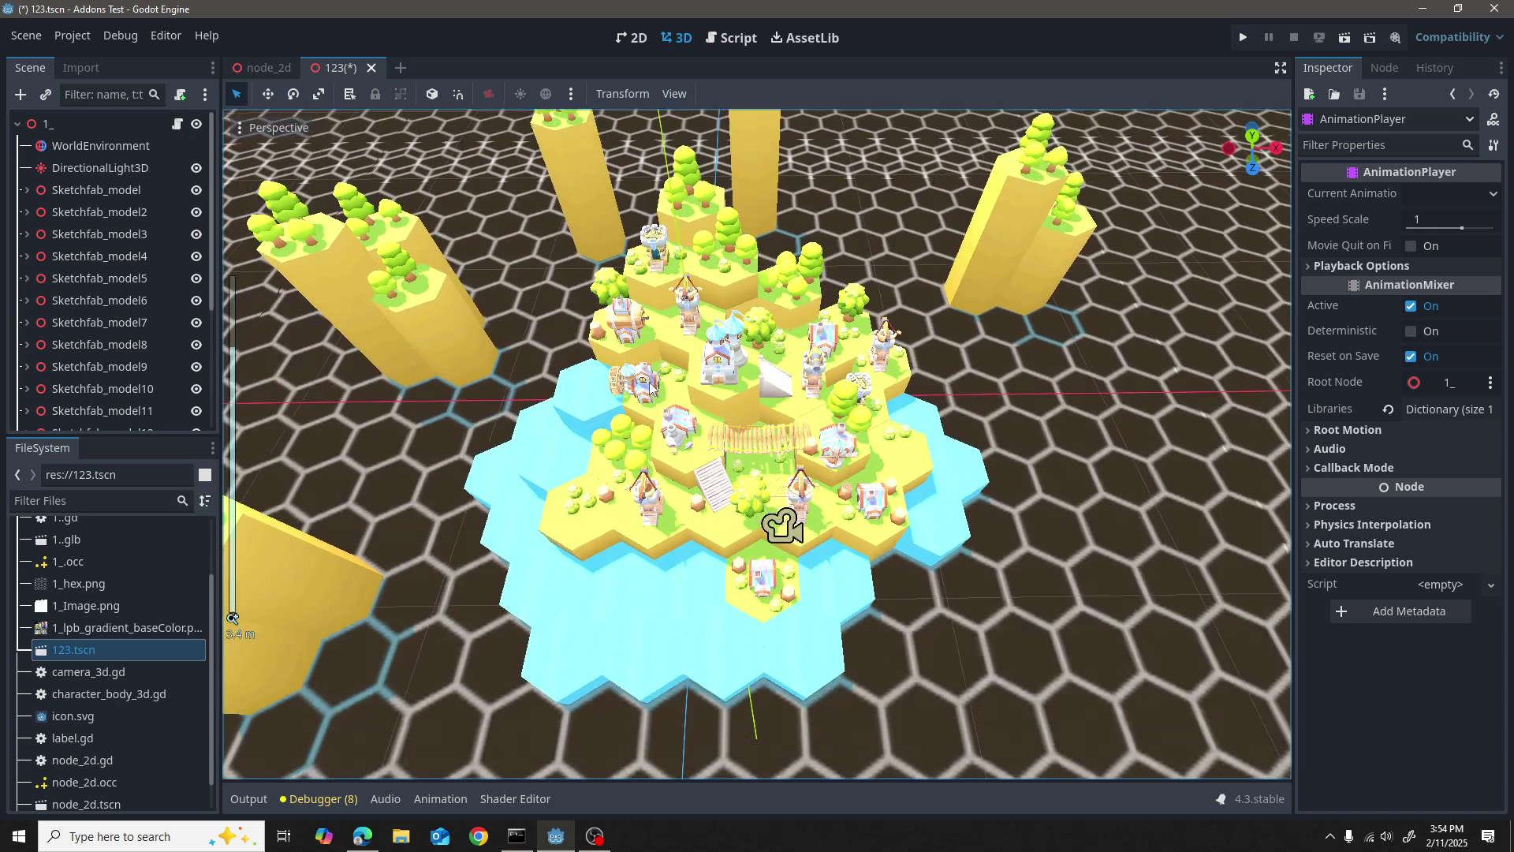
{"action": "scroll", "coordinate": [650, 380], "scroll_direction": "down", "scroll_amount": 20}
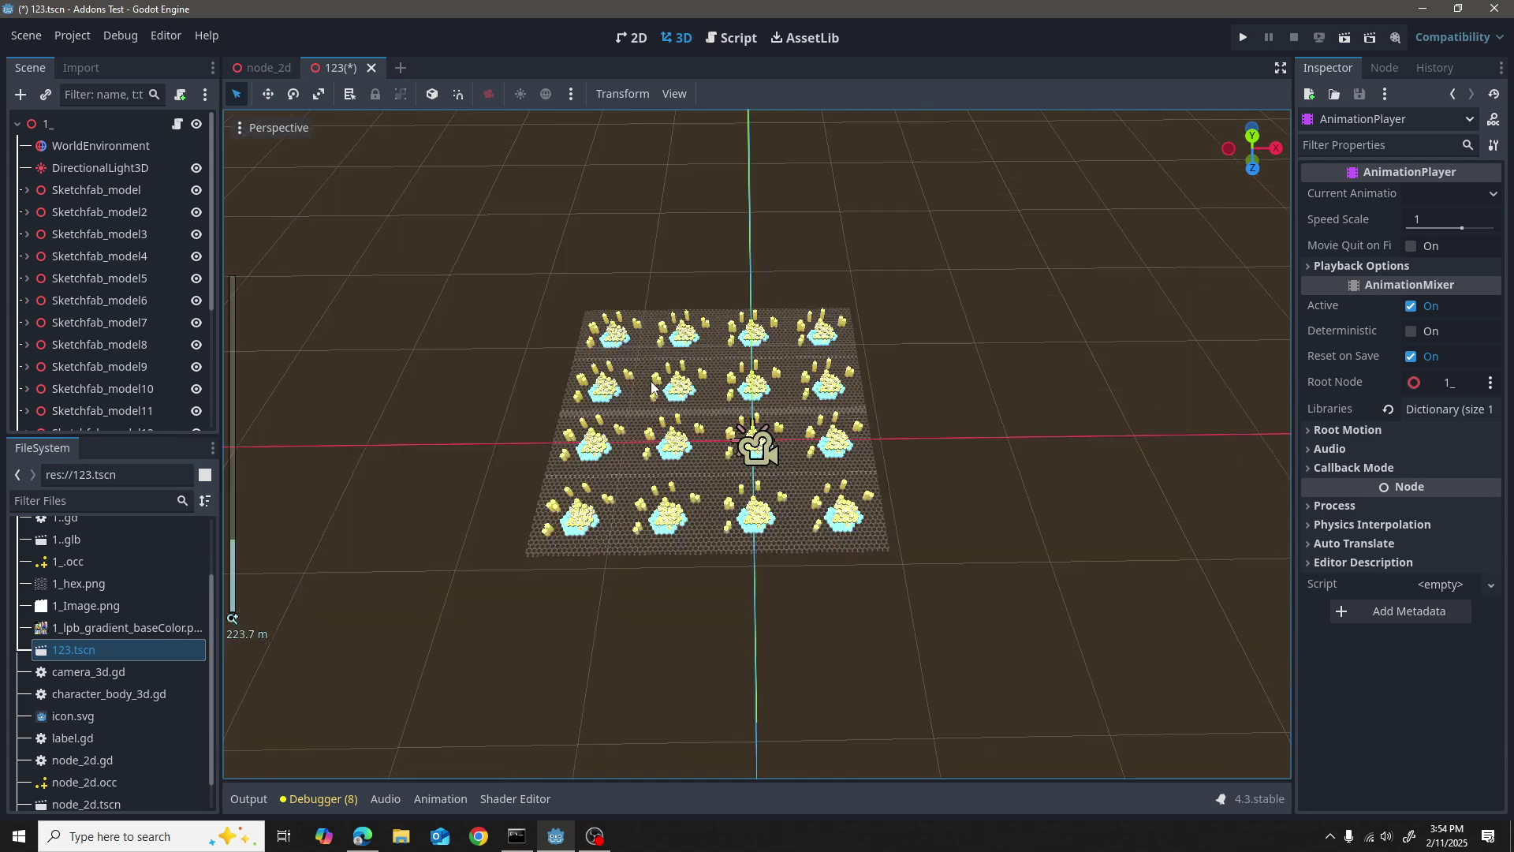
{"action": "scroll", "coordinate": [757, 470], "scroll_direction": "up", "scroll_amount": 1}
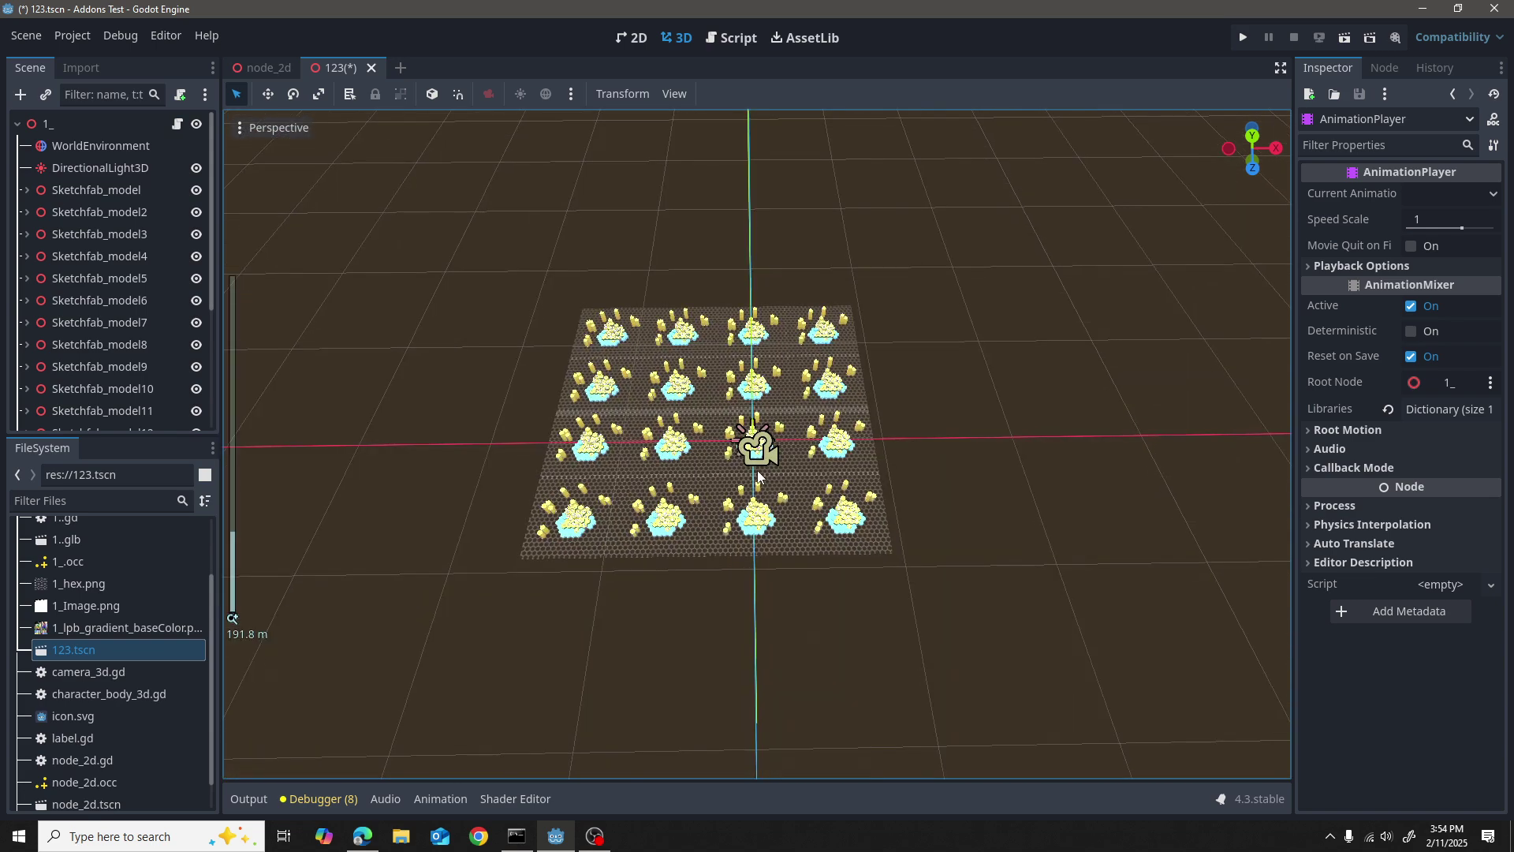
{"action": "scroll", "coordinate": [757, 470], "scroll_direction": "up", "scroll_amount": 20}
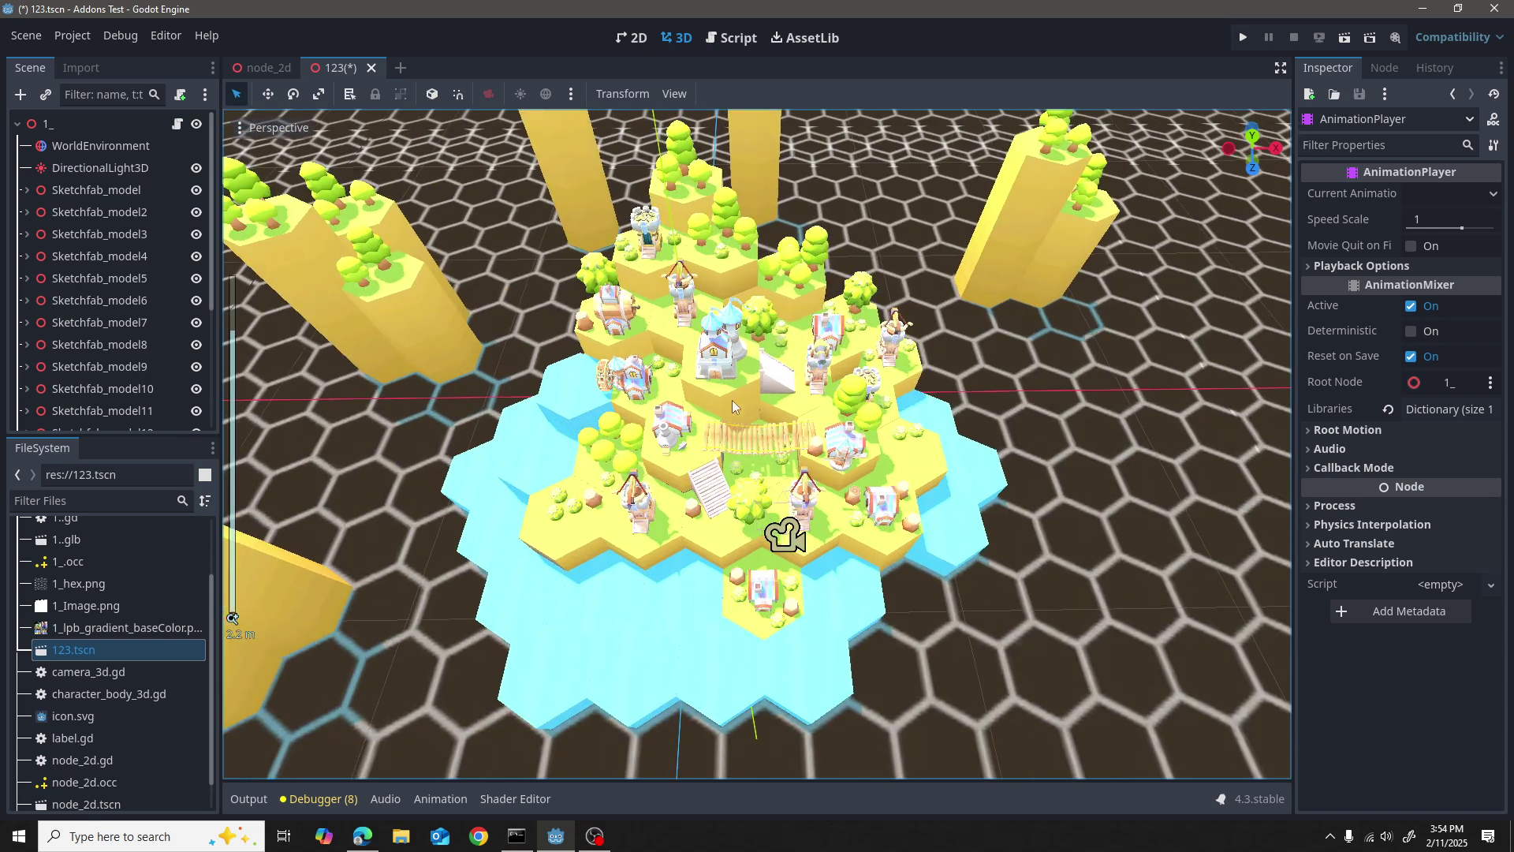
{"action": "middle_click_drag", "start_coordinate": [732, 400], "coordinate": [675, 339]}
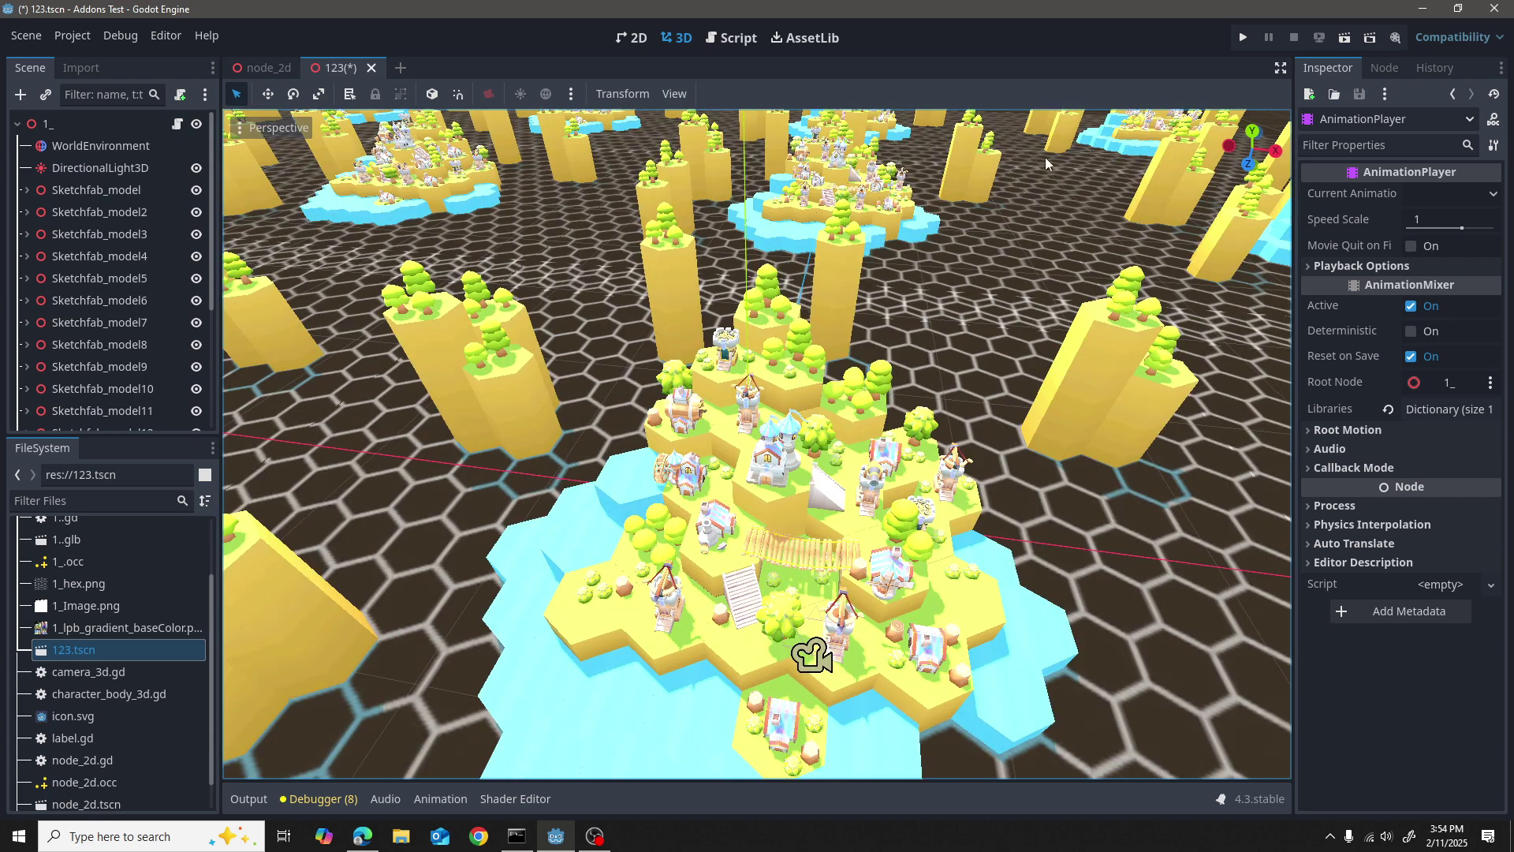
Step: Run the project and fly the game camera forward over the islands to check the frame rate
{"action": "left_click", "coordinate": [1243, 37]}
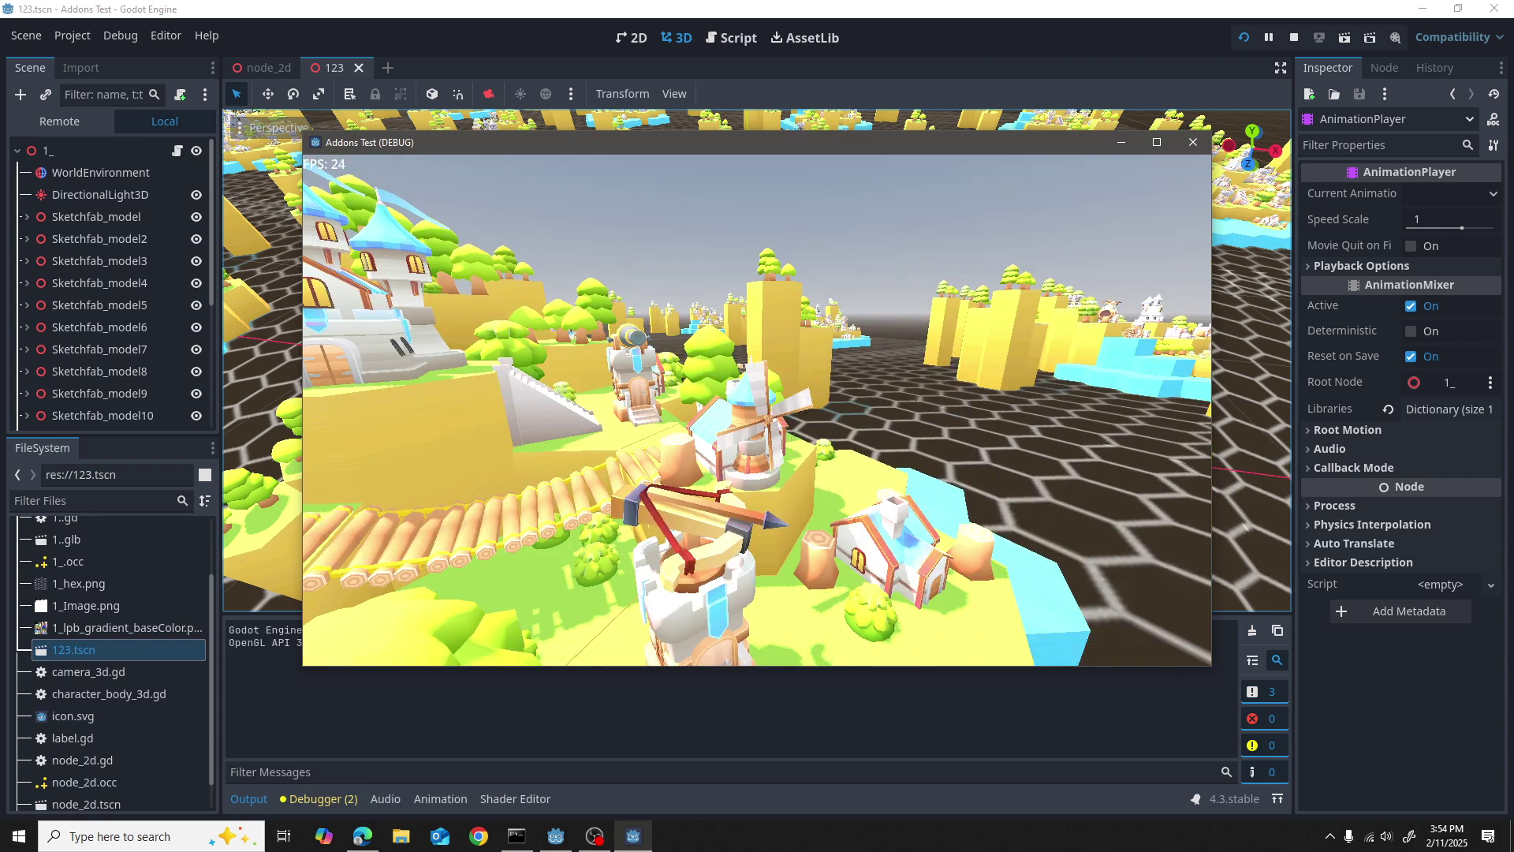
{"action": "key", "text": "w"}
{"action": "key", "text": "w"}
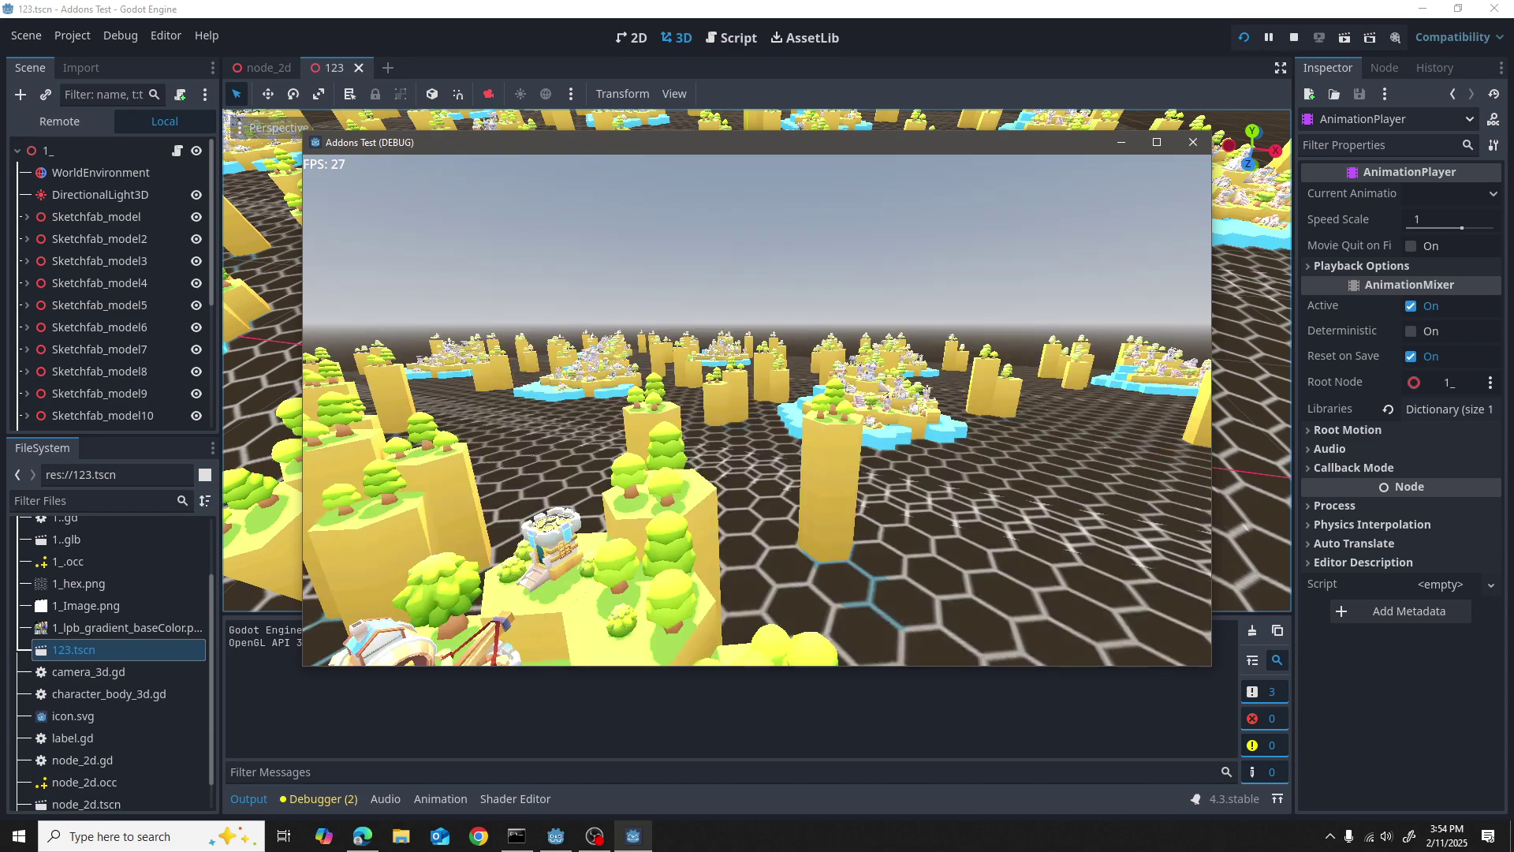
{"action": "key", "text": "w"}
{"action": "key", "text": "w"}
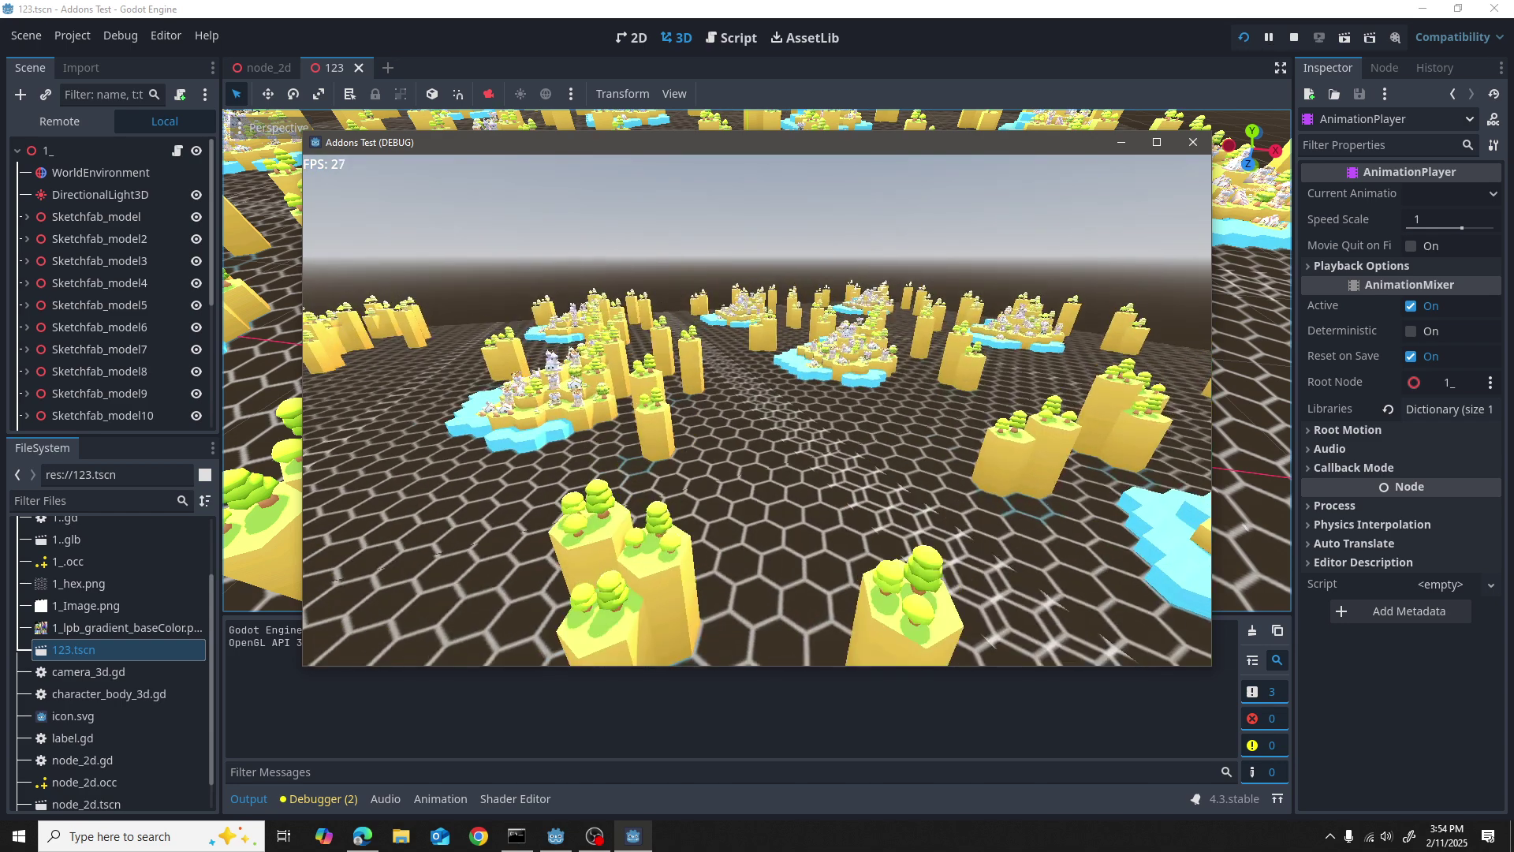
{"action": "key", "text": "w"}
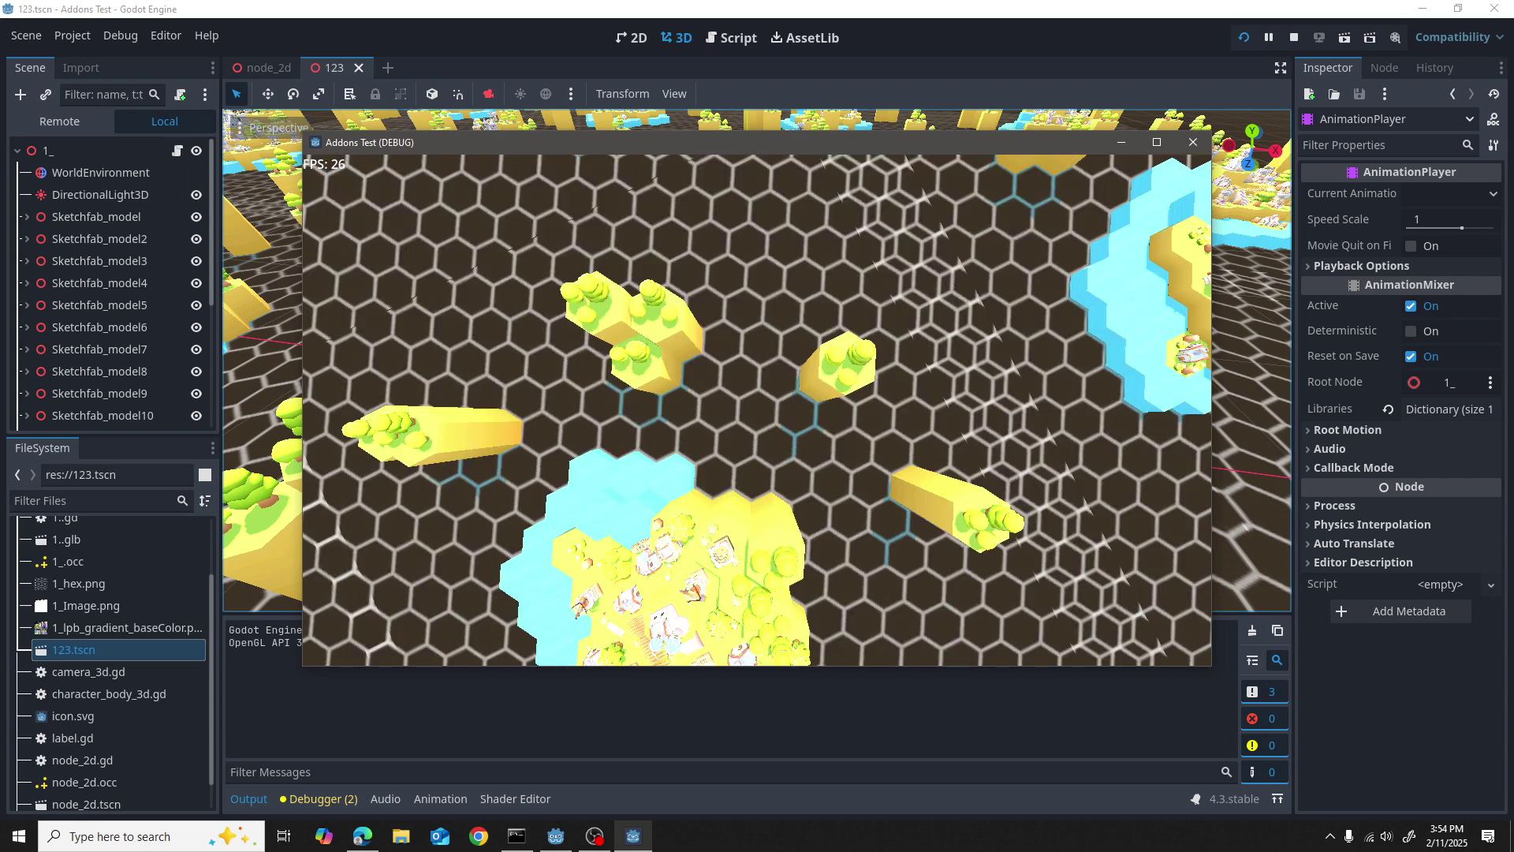
{"action": "key", "text": "w"}
{"action": "key", "text": "w"}
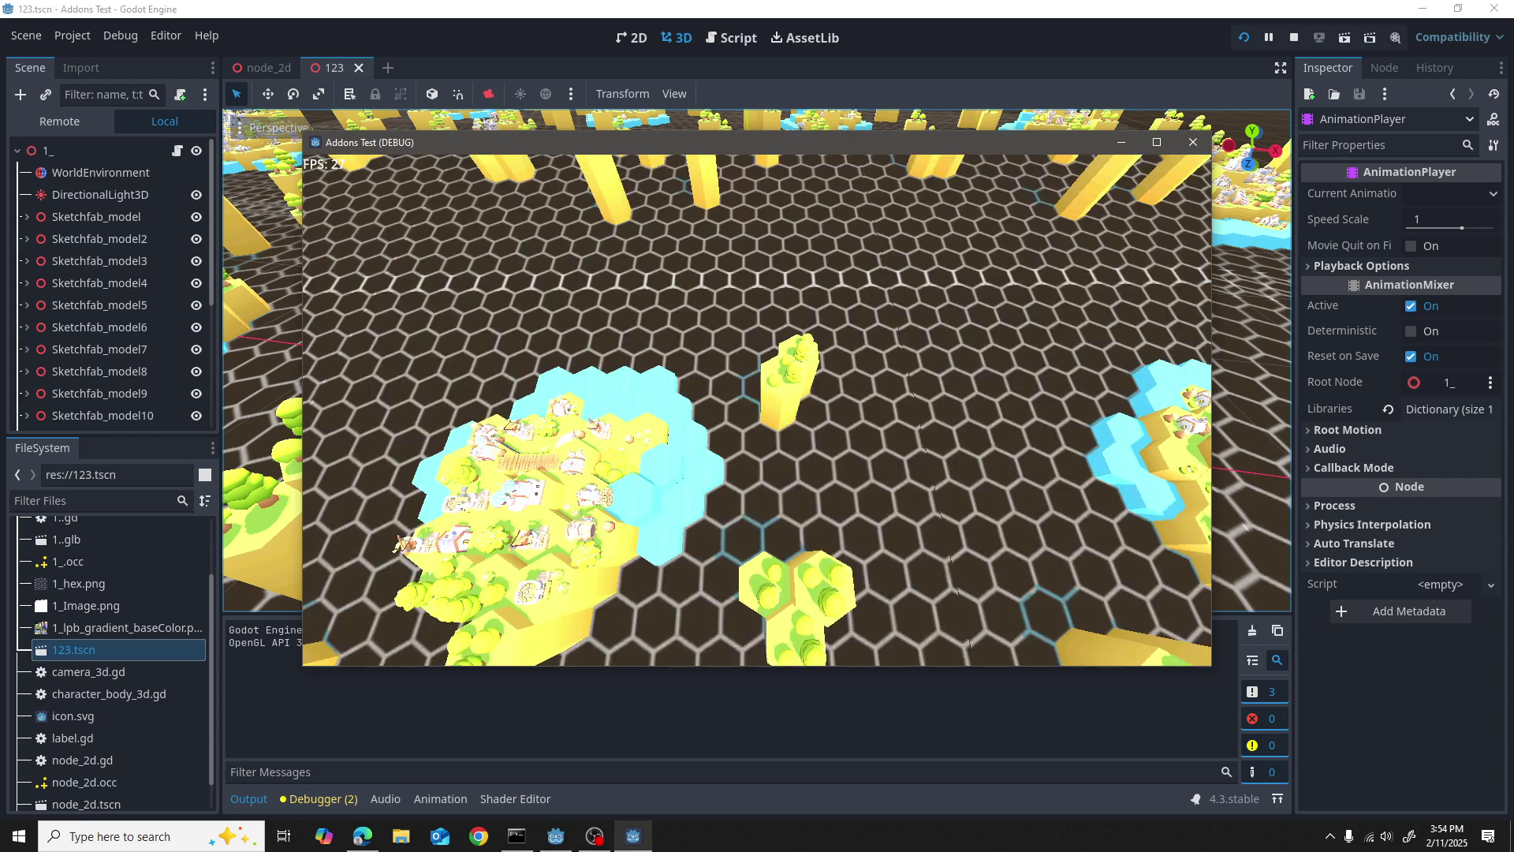
{"action": "key", "text": "w"}
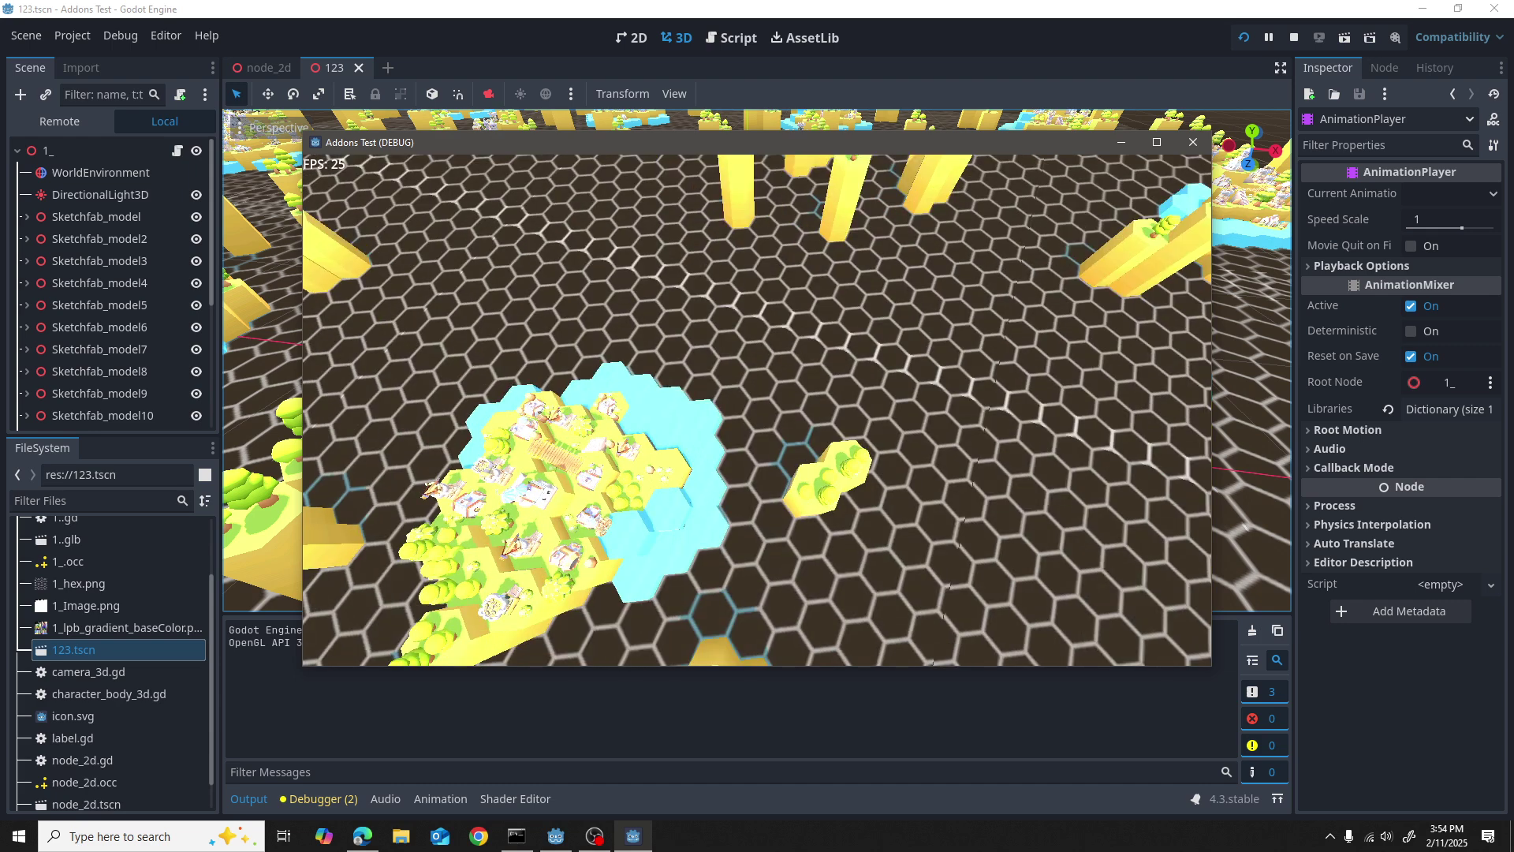
Step: Fly the game camera backward until the grid of islands is in view, checking the frame rate at a distance
{"action": "key", "text": "s"}
{"action": "key", "text": "s"}
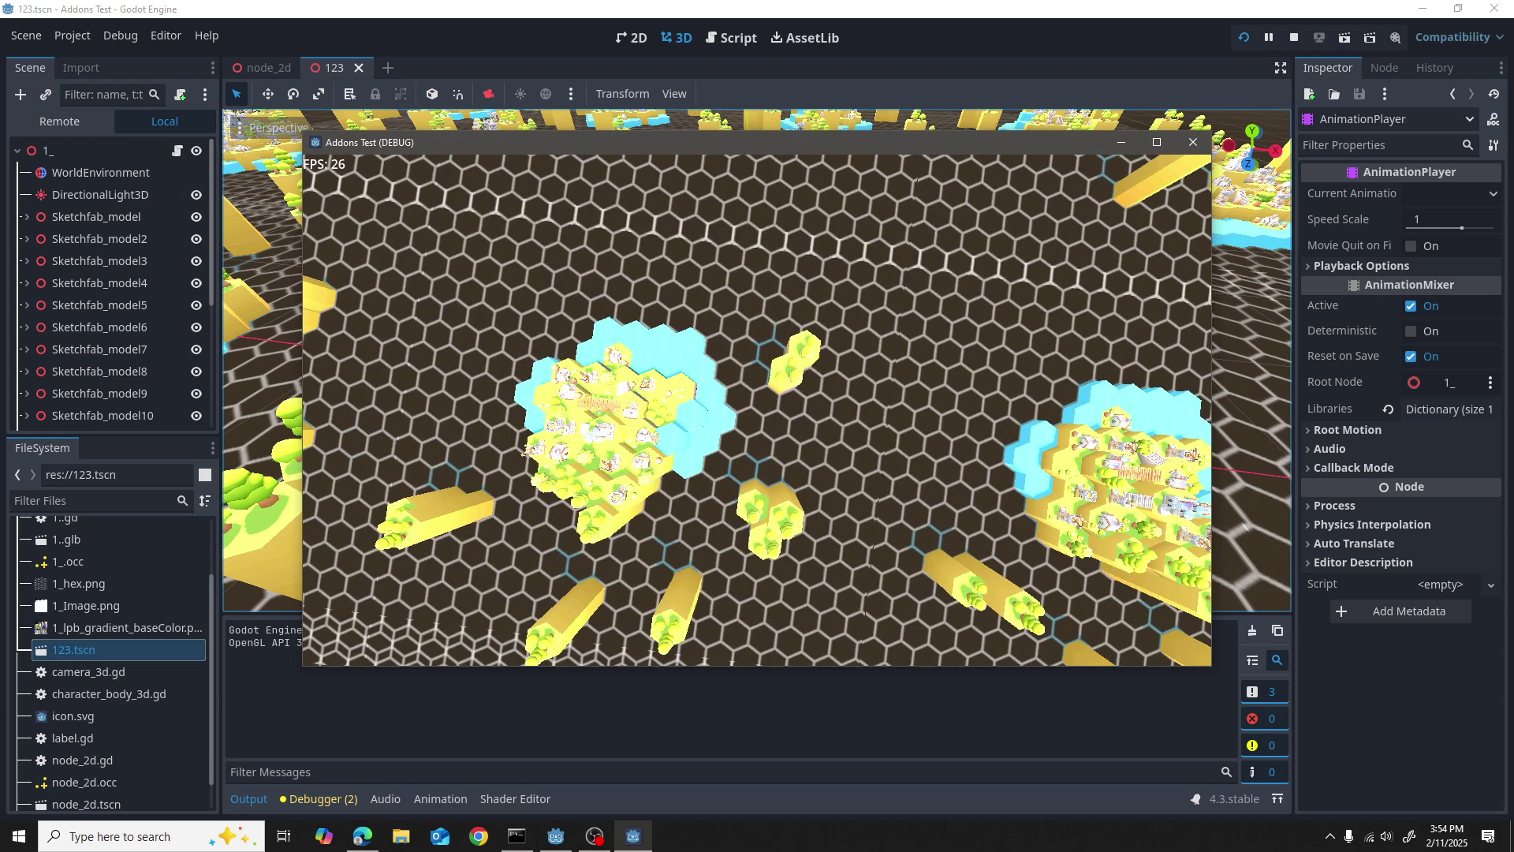
{"action": "key", "text": "s"}
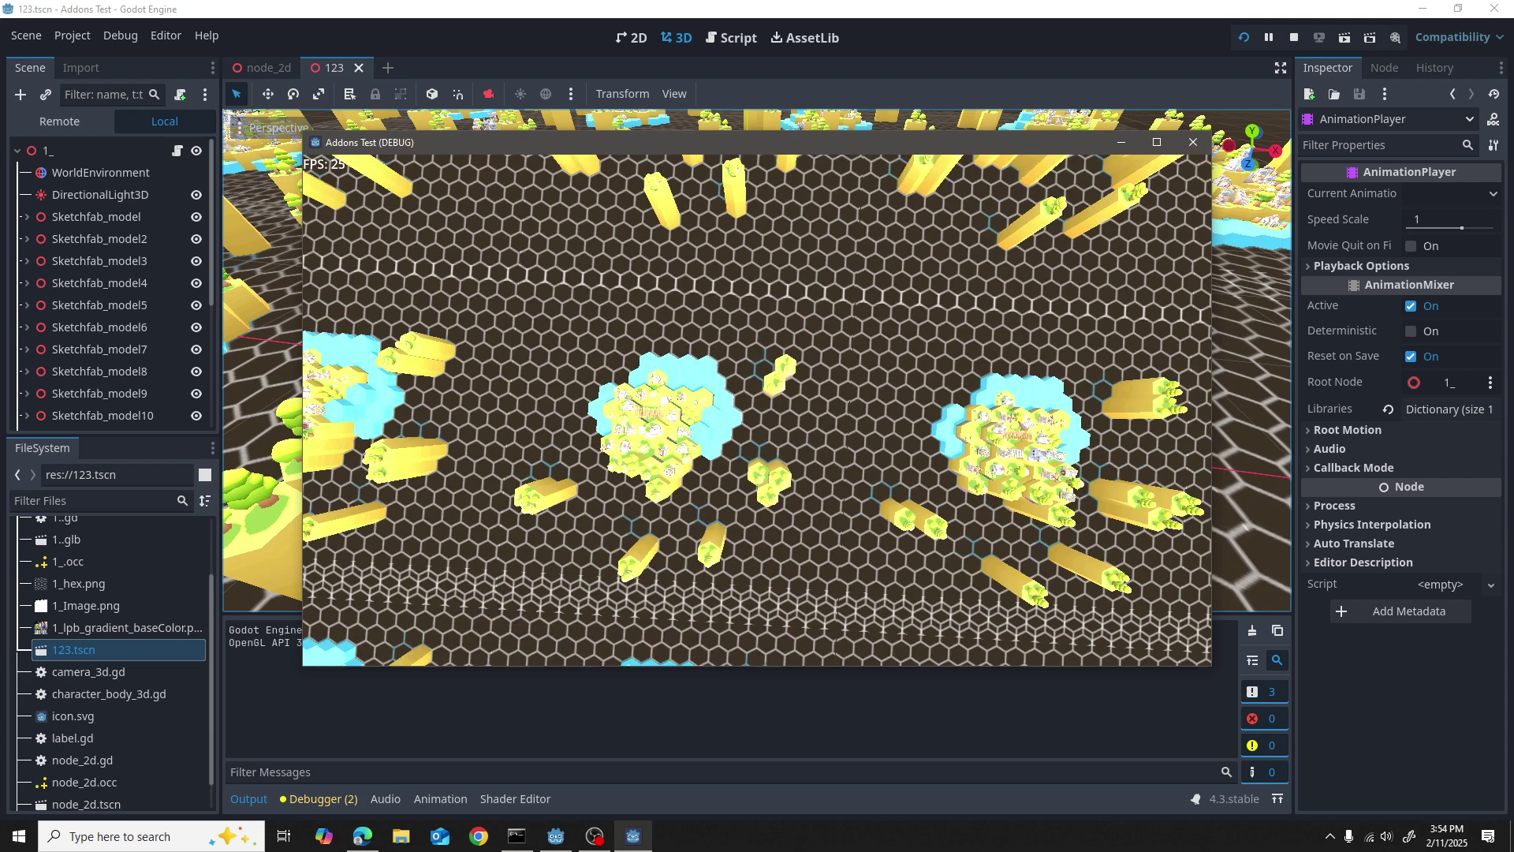
{"action": "key", "text": "s"}
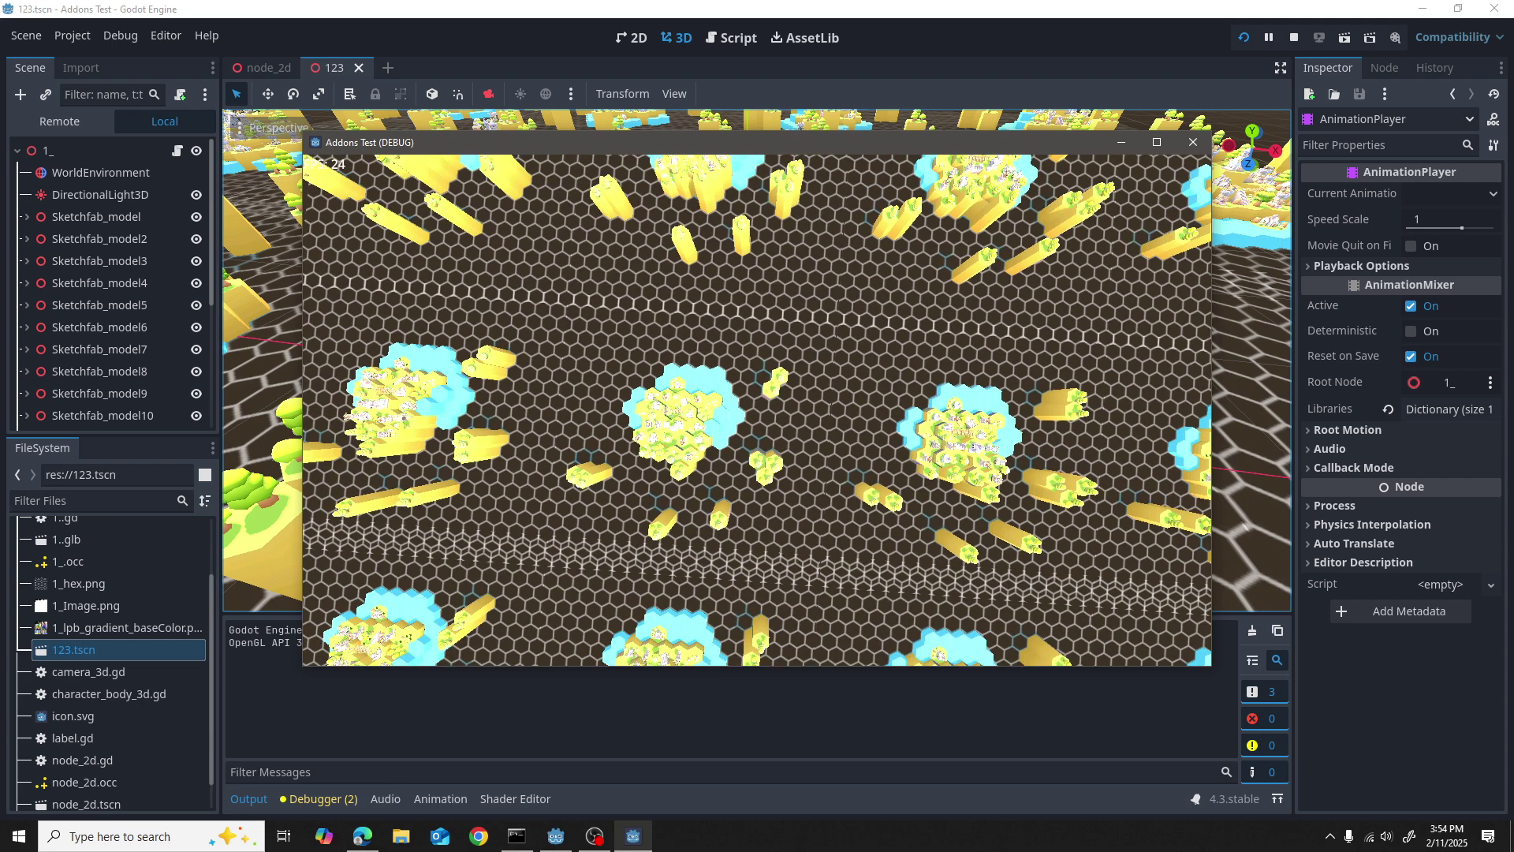
{"action": "key", "text": "s"}
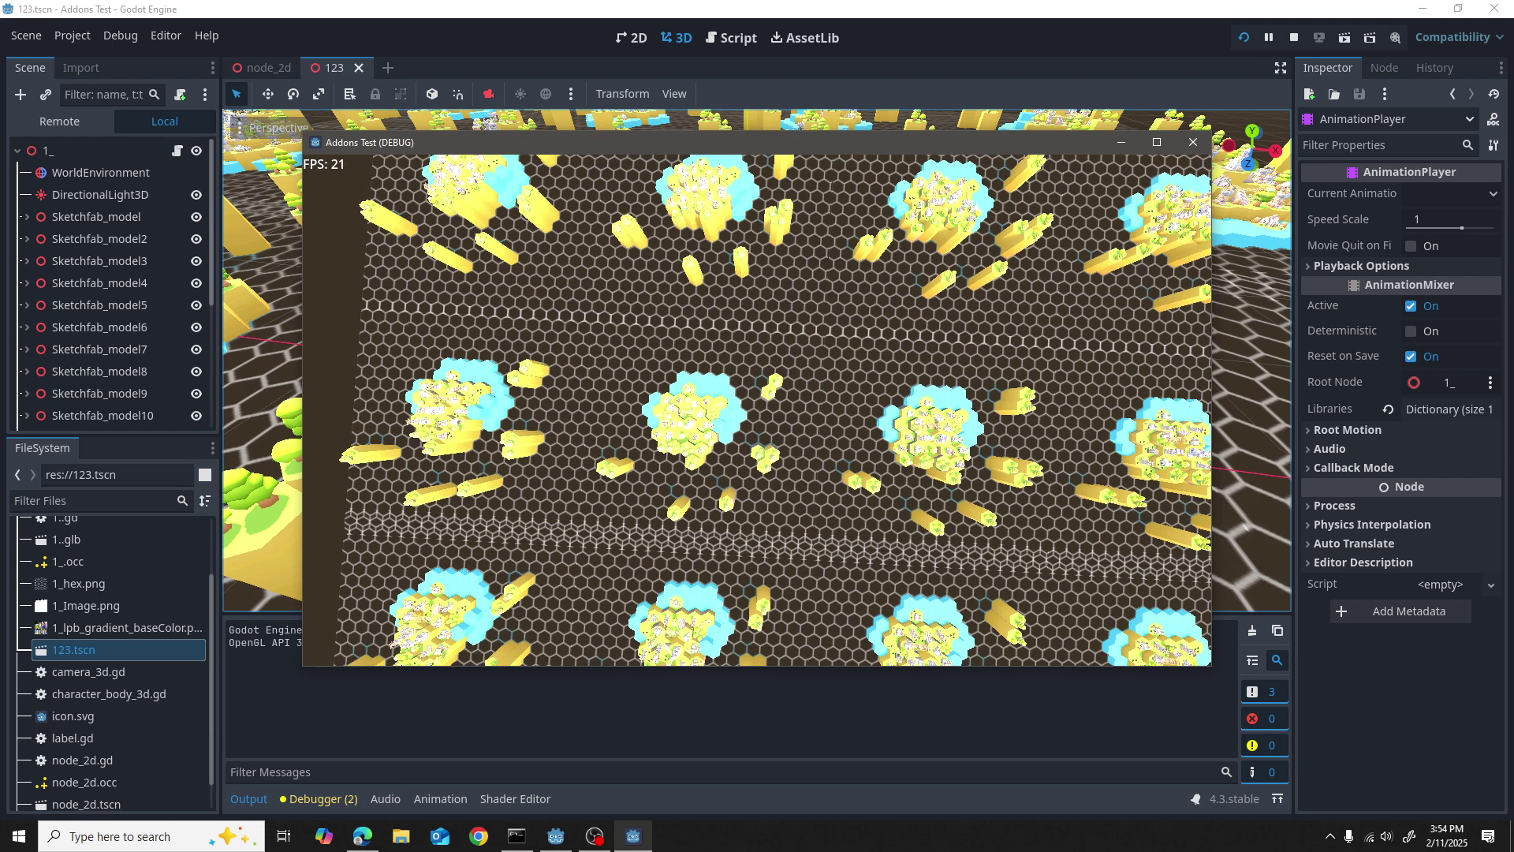
{"action": "key", "text": "s"}
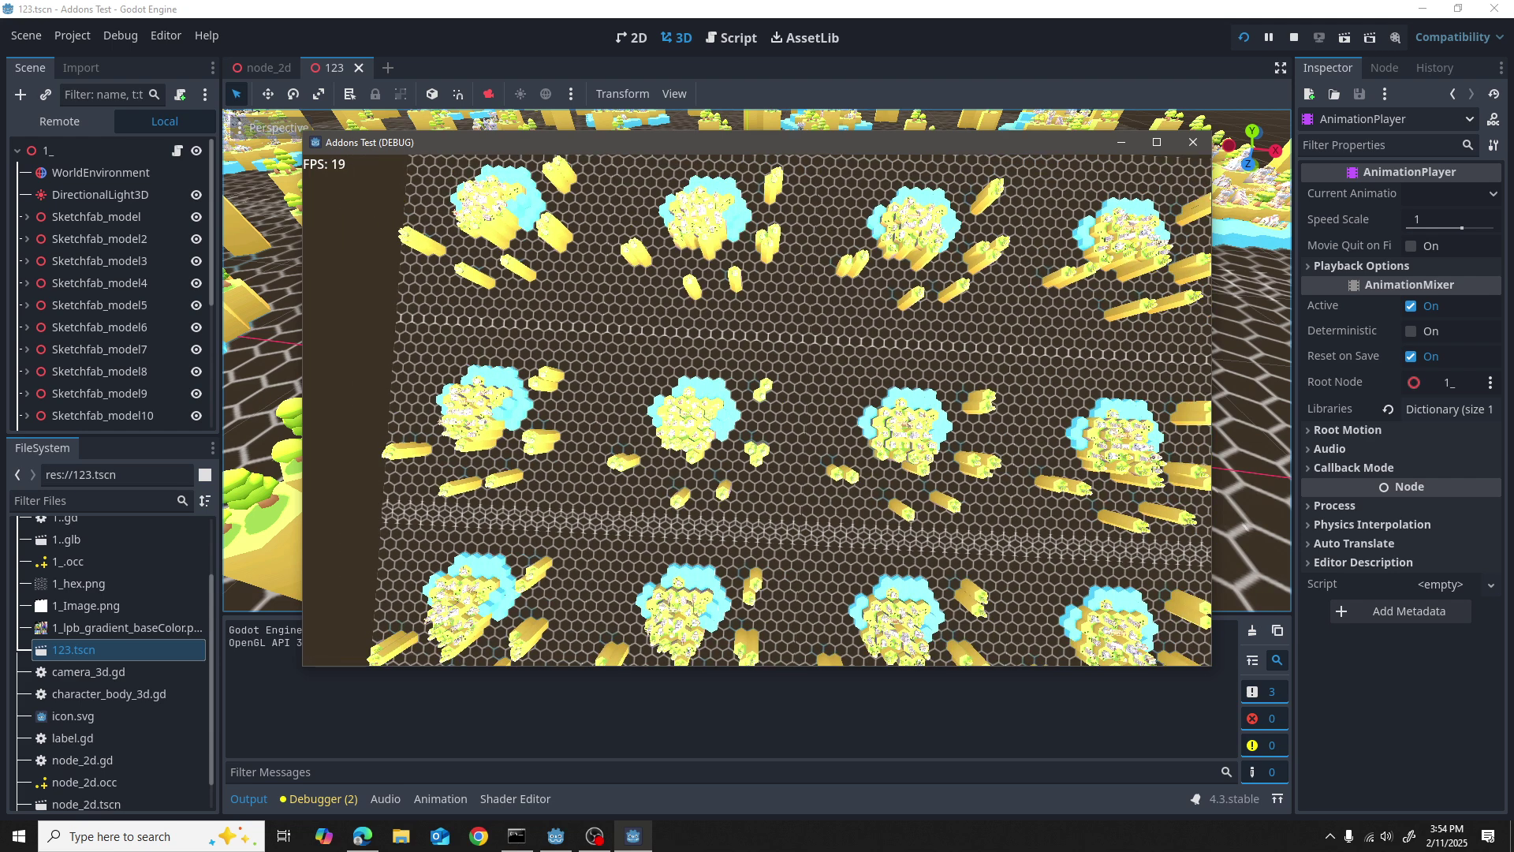
{"action": "key", "text": "s"}
{"action": "key", "text": "s"}
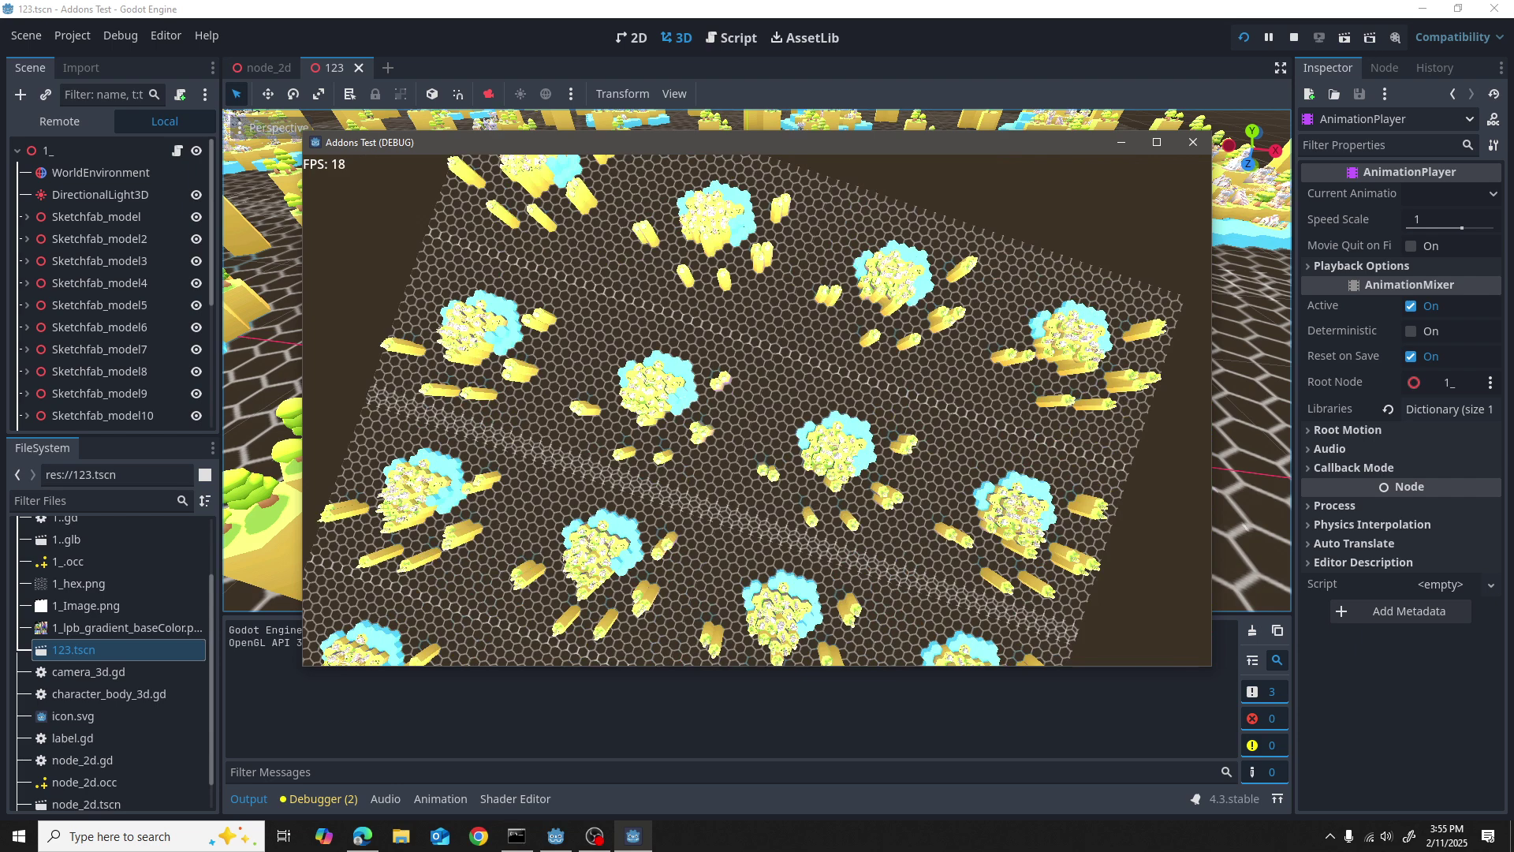
{"action": "key", "text": "s"}
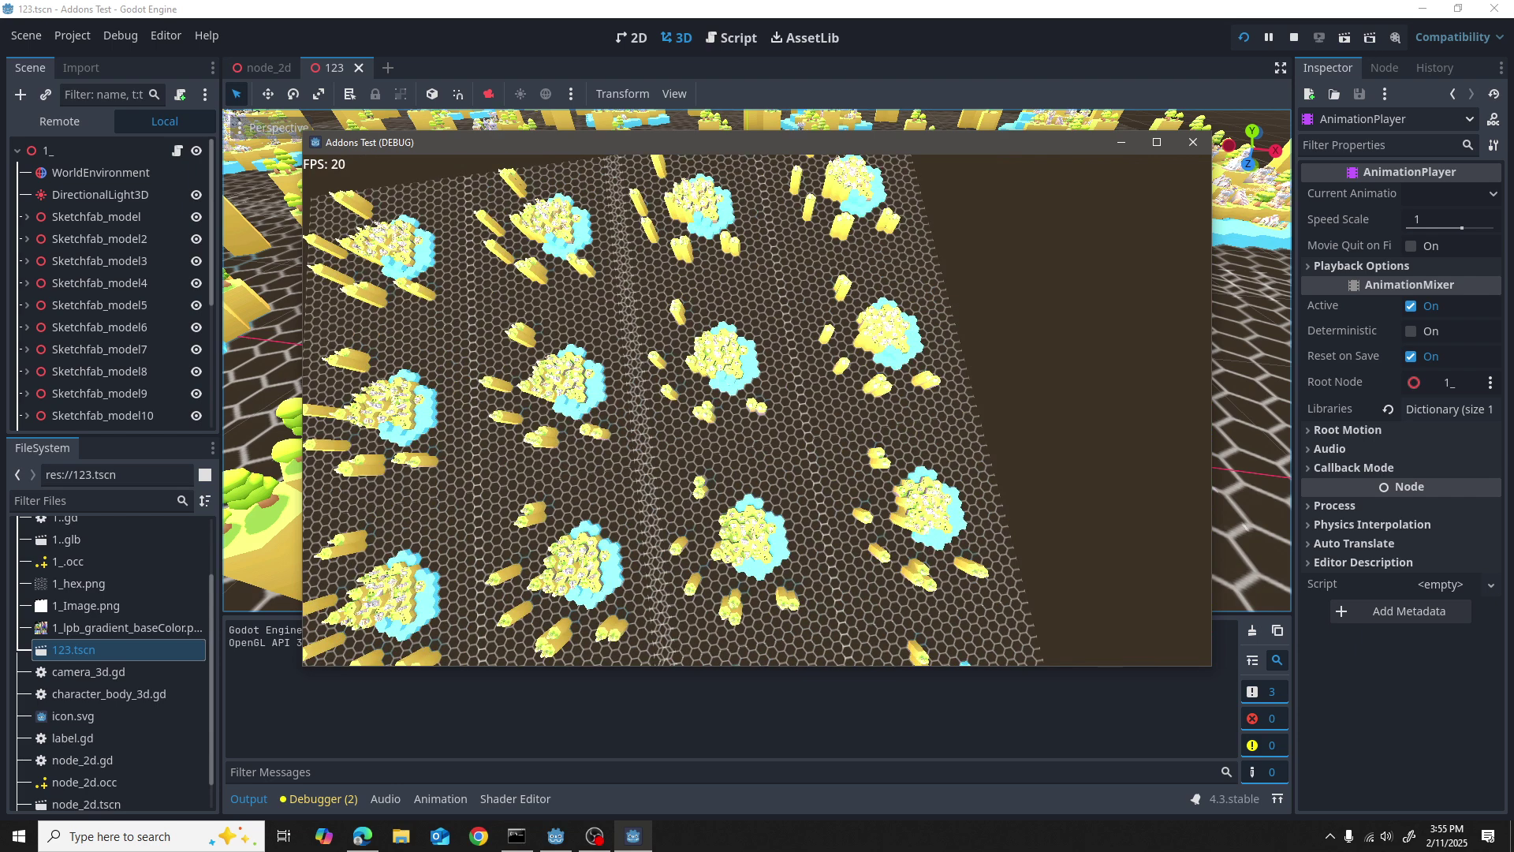
{"action": "key", "text": "s"}
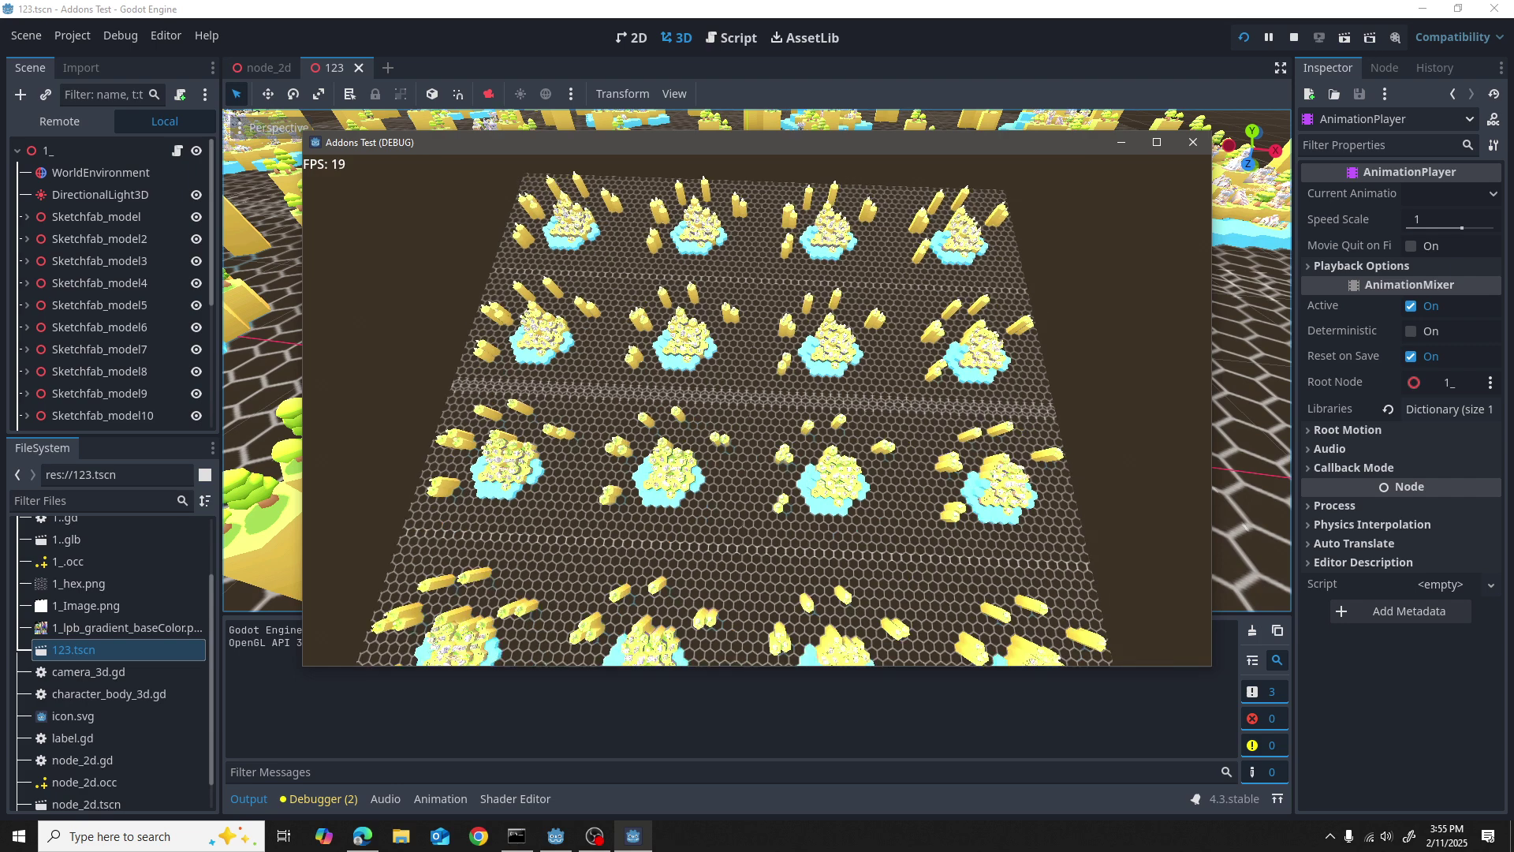
{"action": "key", "text": "s"}
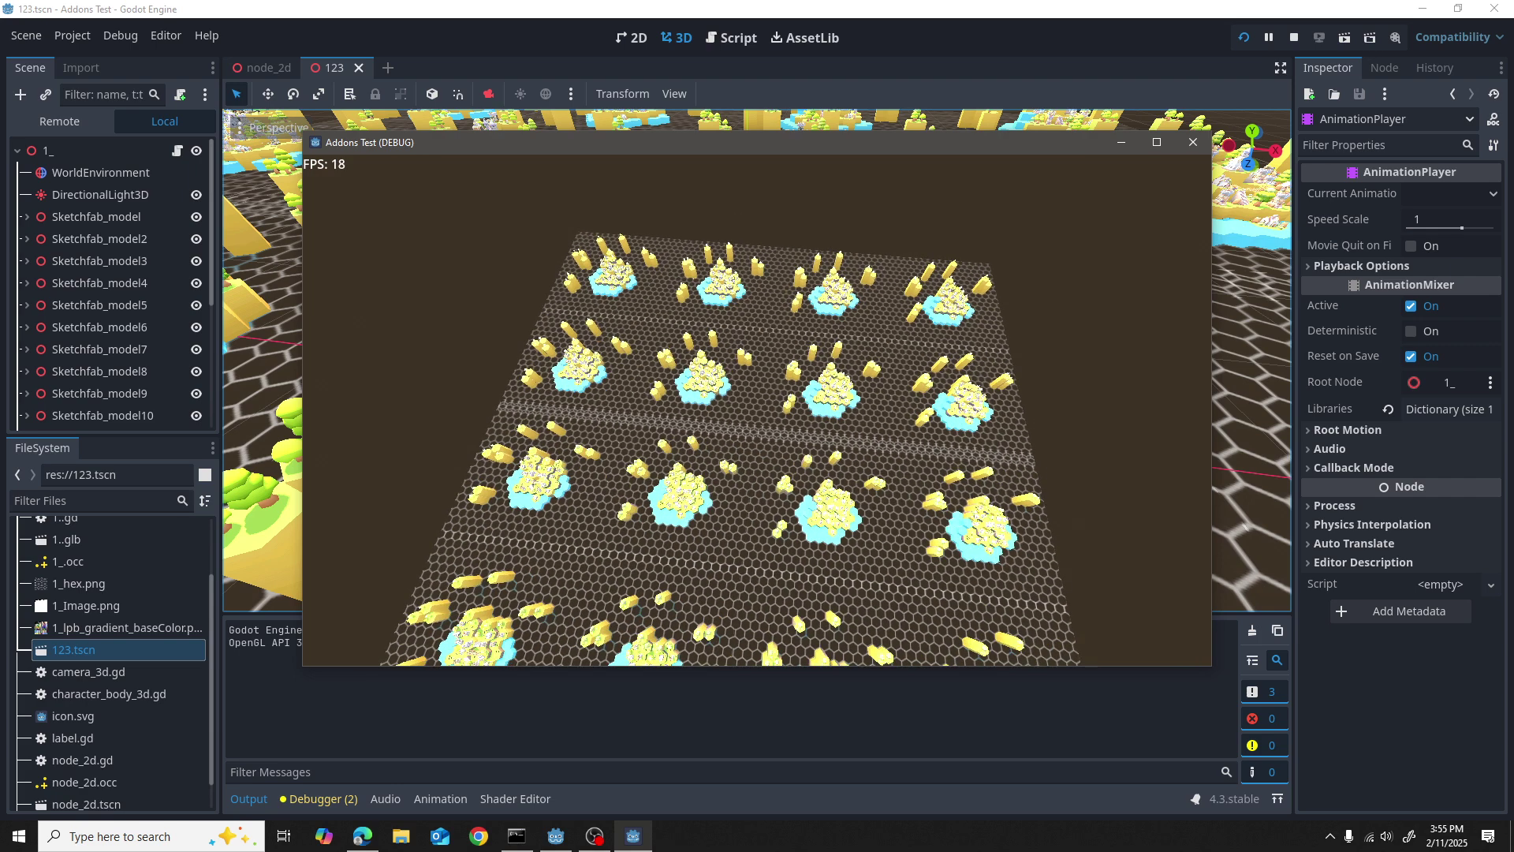
{"action": "key", "text": "s"}
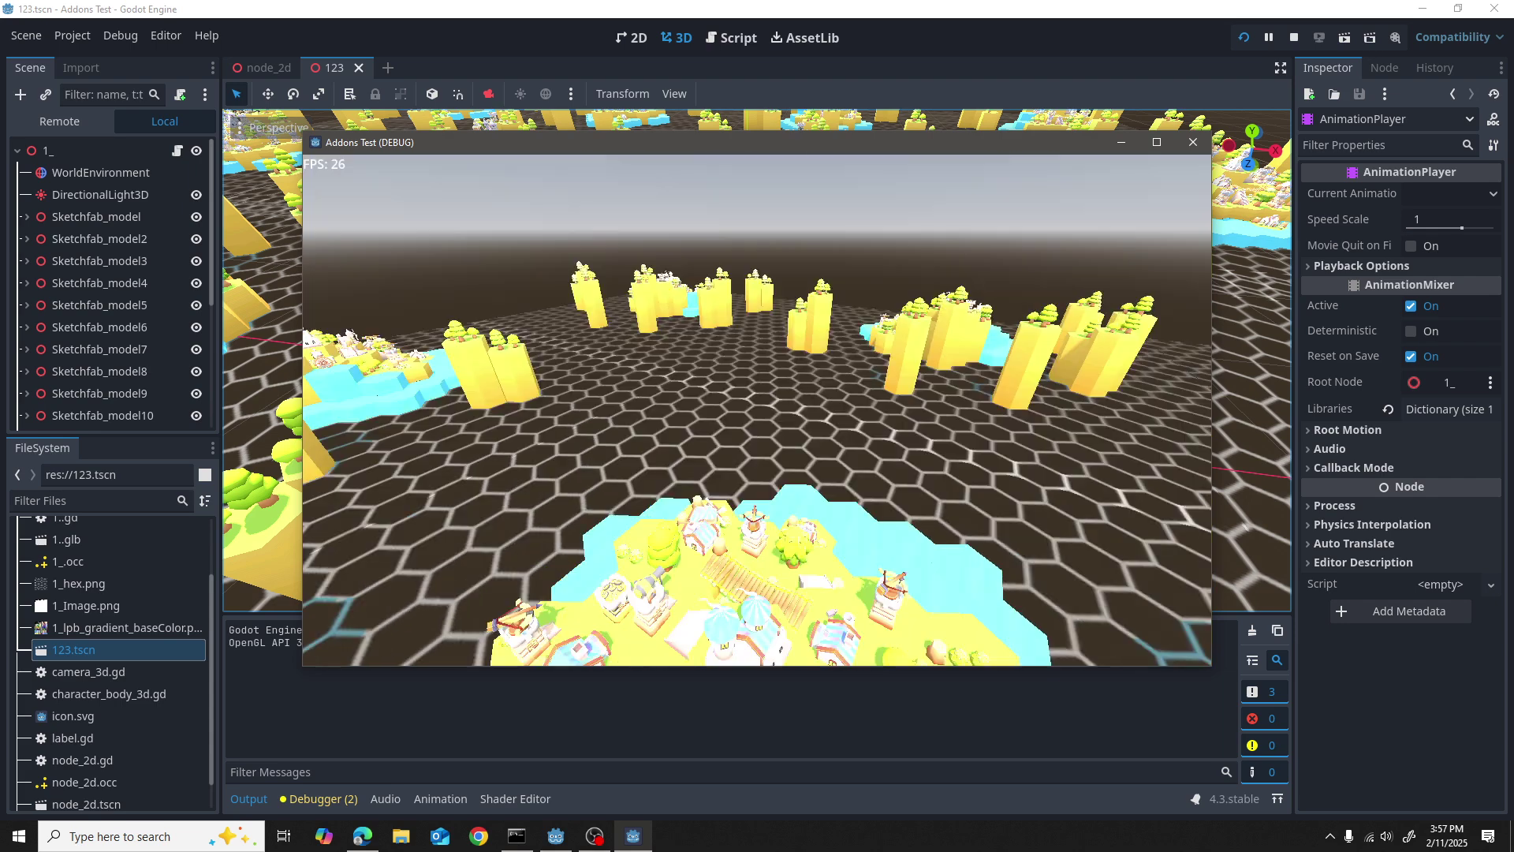
Step: Close the running game and clear the output log
{"action": "key", "text": "Escape"}
{"action": "left_click", "coordinate": [1199, 142]}
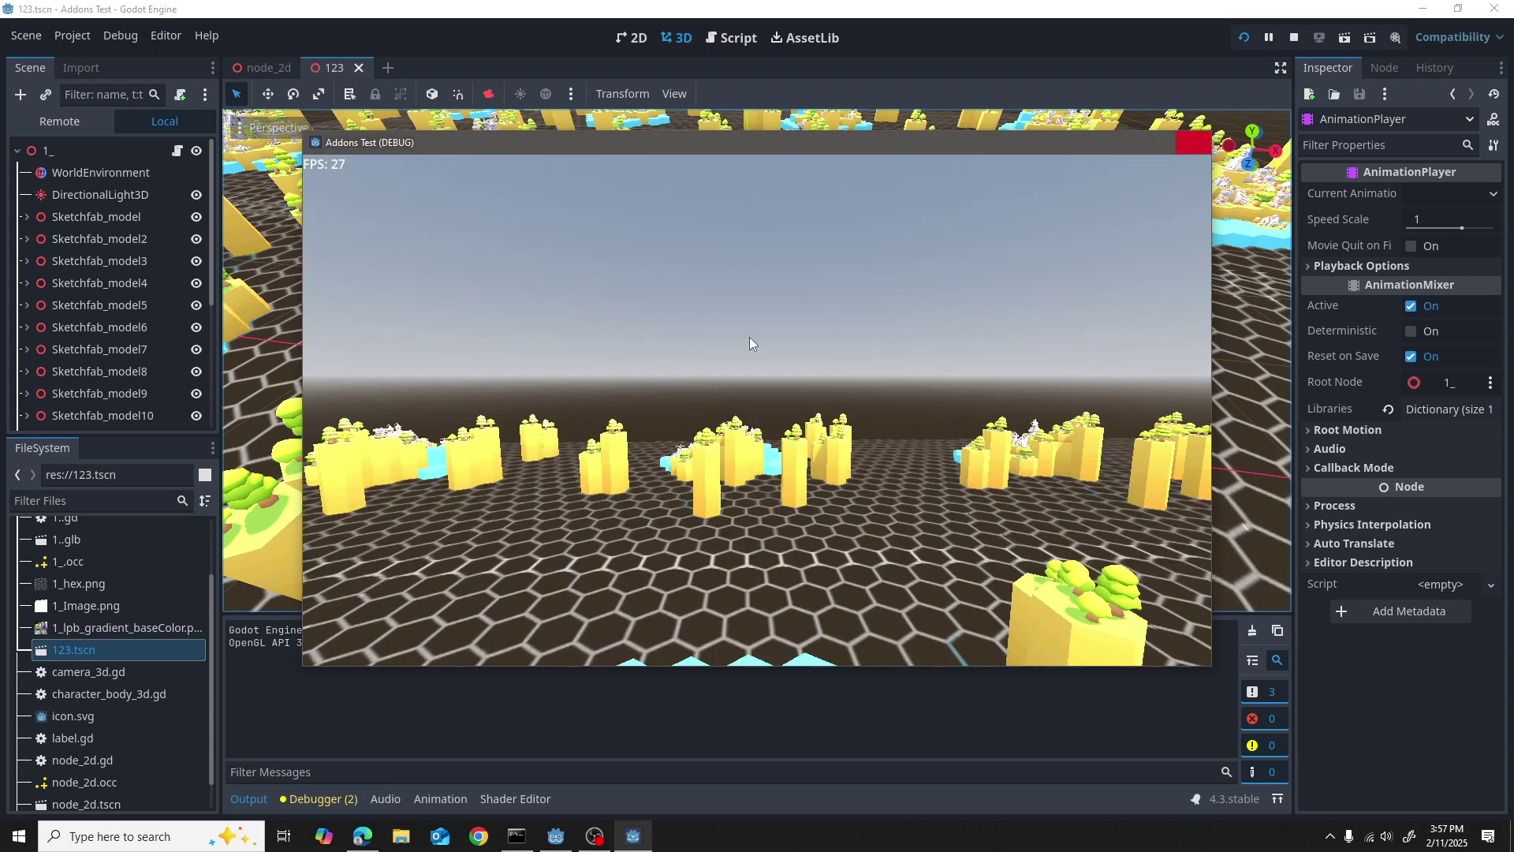
{"action": "scroll", "coordinate": [847, 331], "scroll_direction": "down", "scroll_amount": 10}
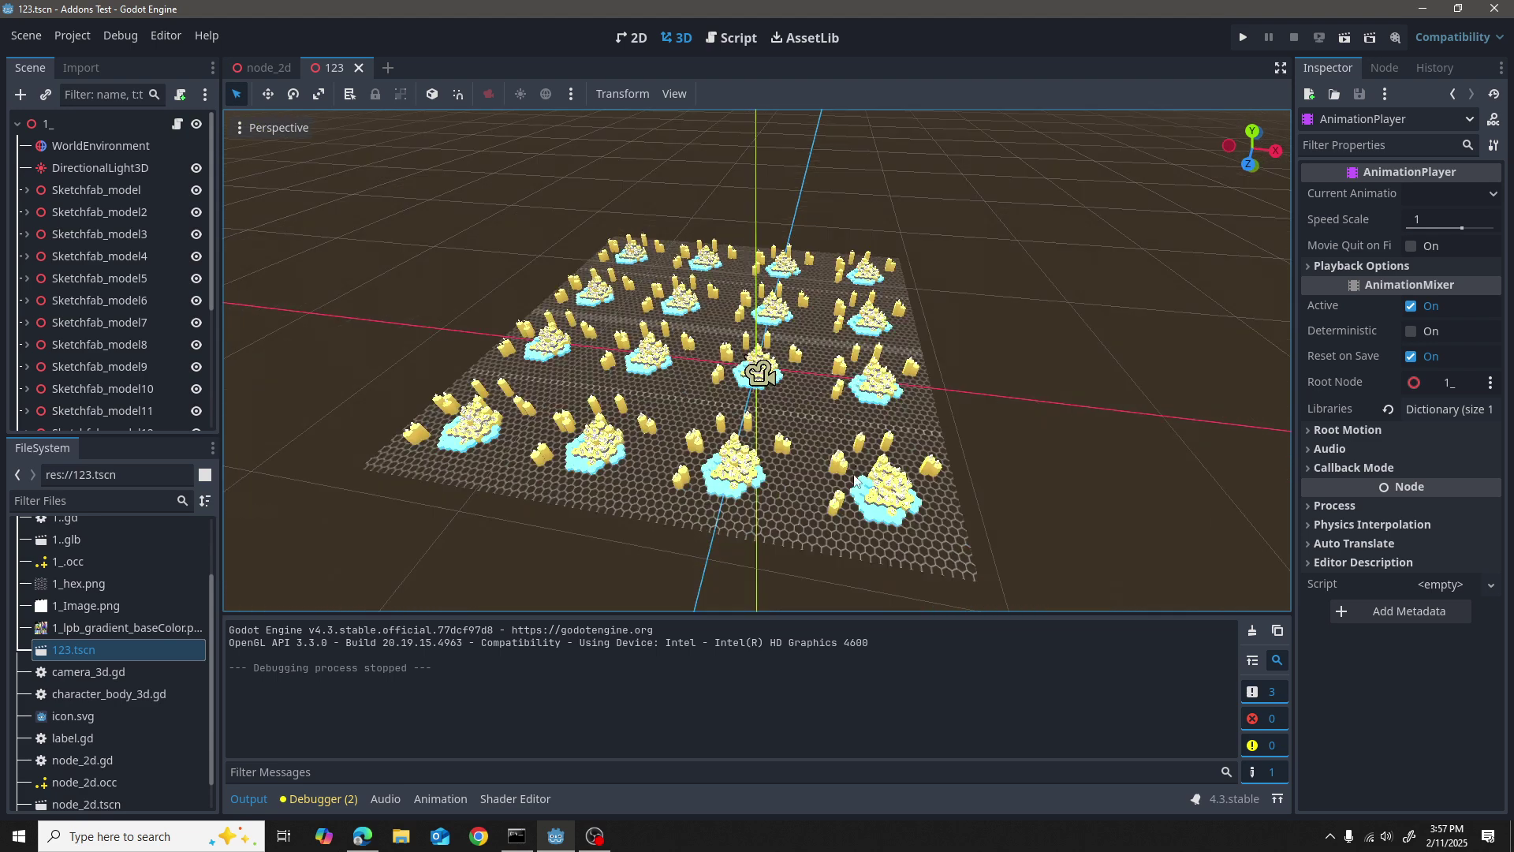
{"action": "left_click", "coordinate": [1252, 633]}
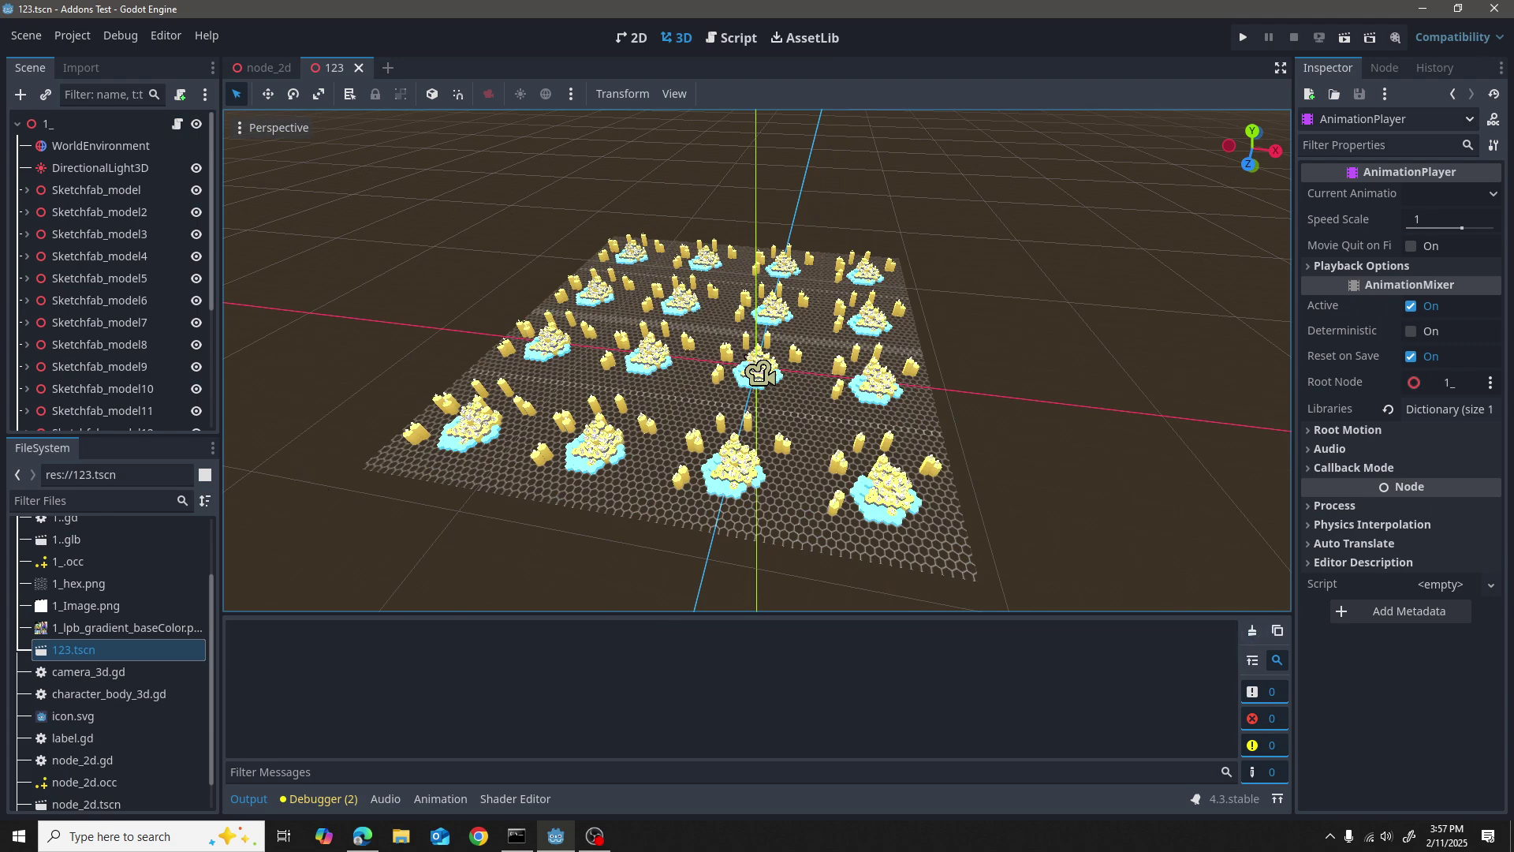
Step: Open the project settings and filter the general settings by "occ" to reach the Occlusion Culling category
{"action": "mouse_move", "coordinate": [361, 338]}
{"action": "right_mouse_down"}
{"action": "mouse_move", "coordinate": [417, 418]}
{"action": "mouse_move", "coordinate": [365, 348]}
{"action": "right_mouse_up"}
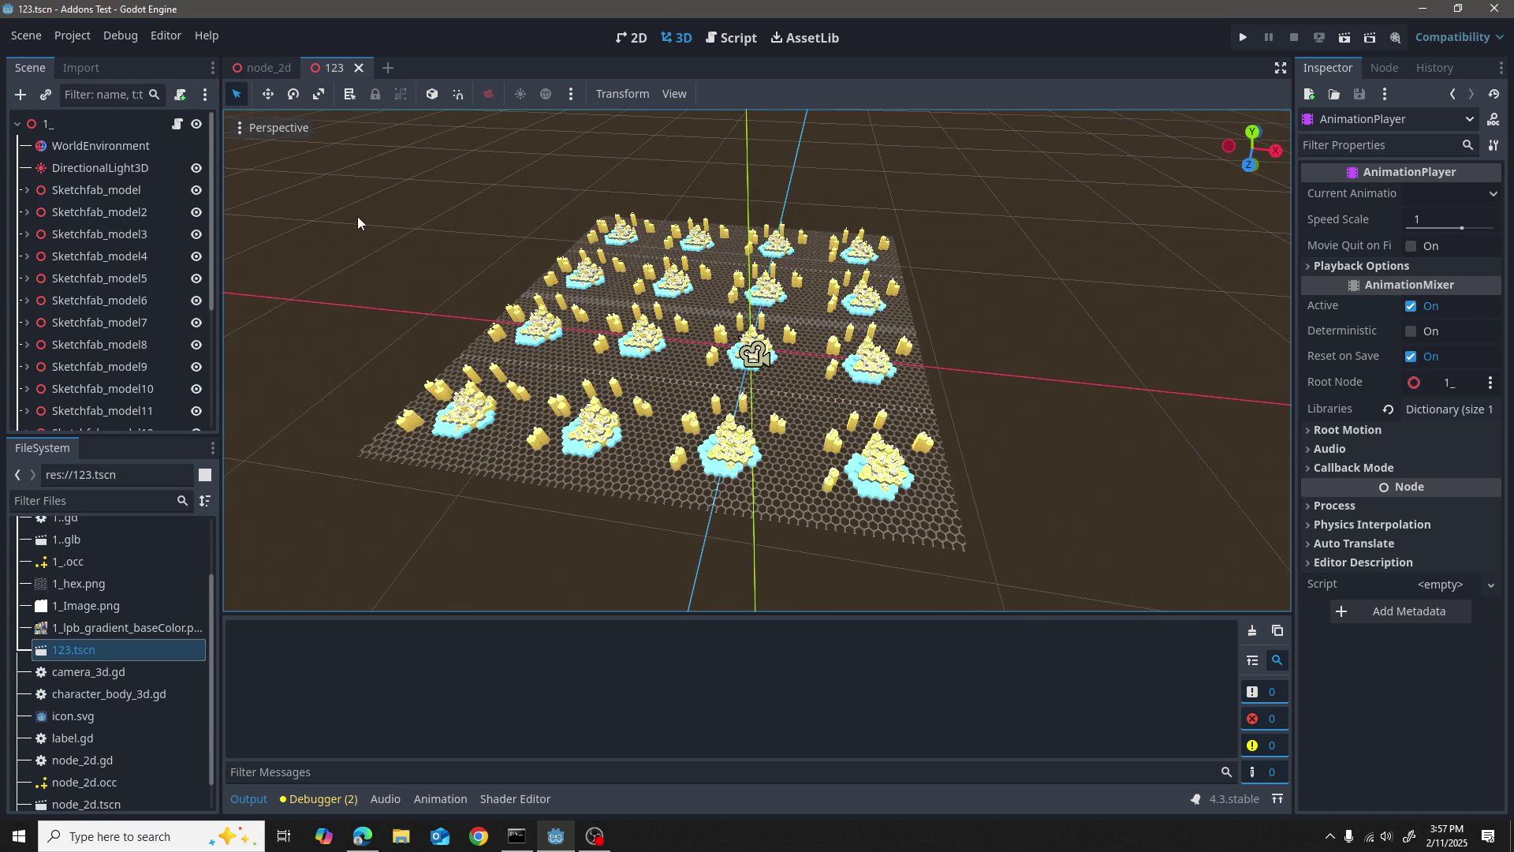
{"action": "left_click", "coordinate": [86, 32]}
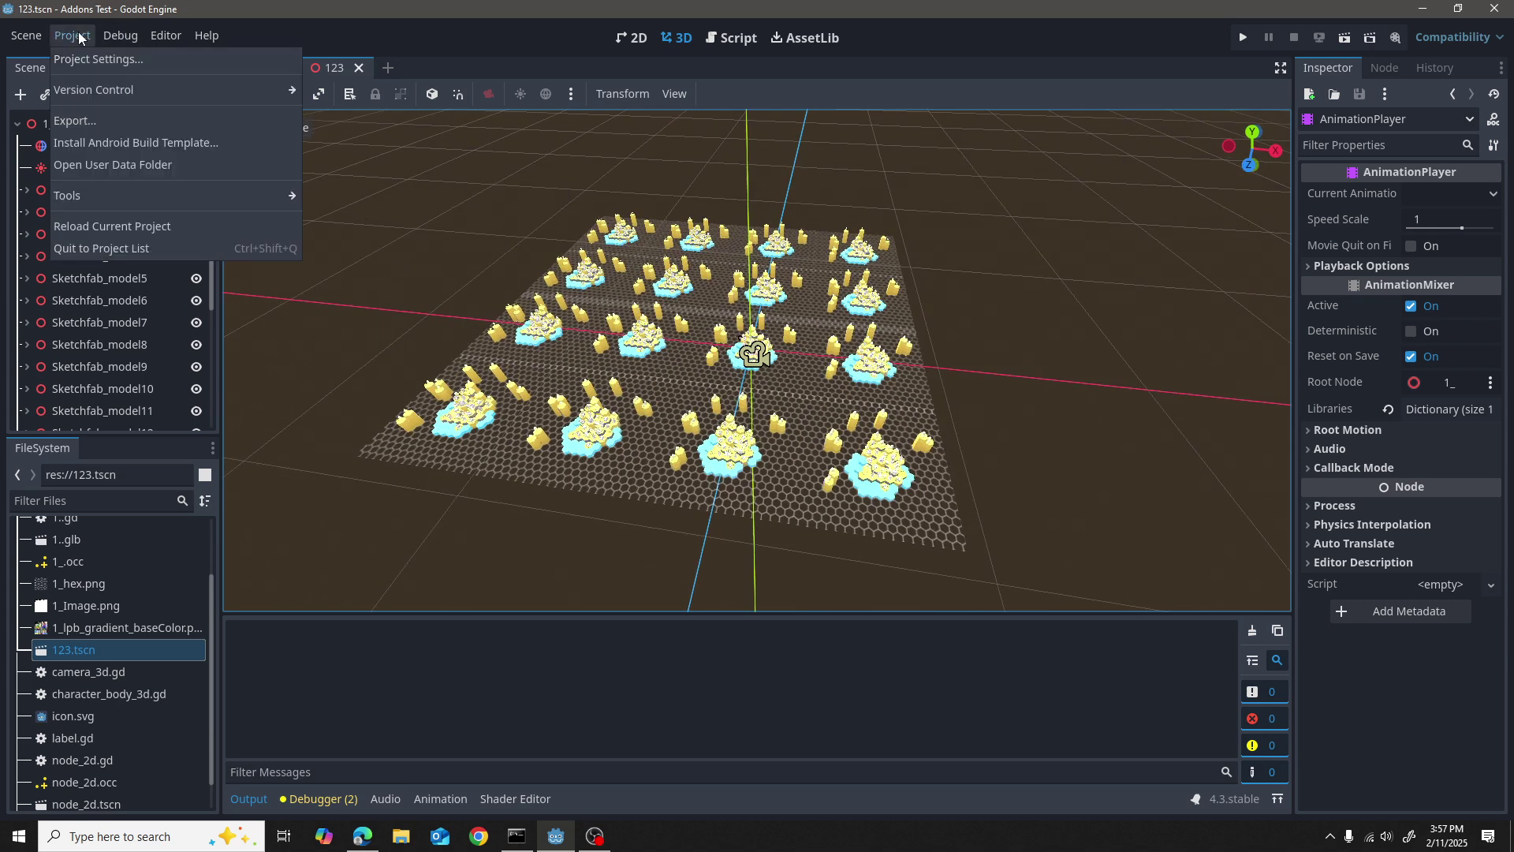
{"action": "left_click", "coordinate": [101, 52]}
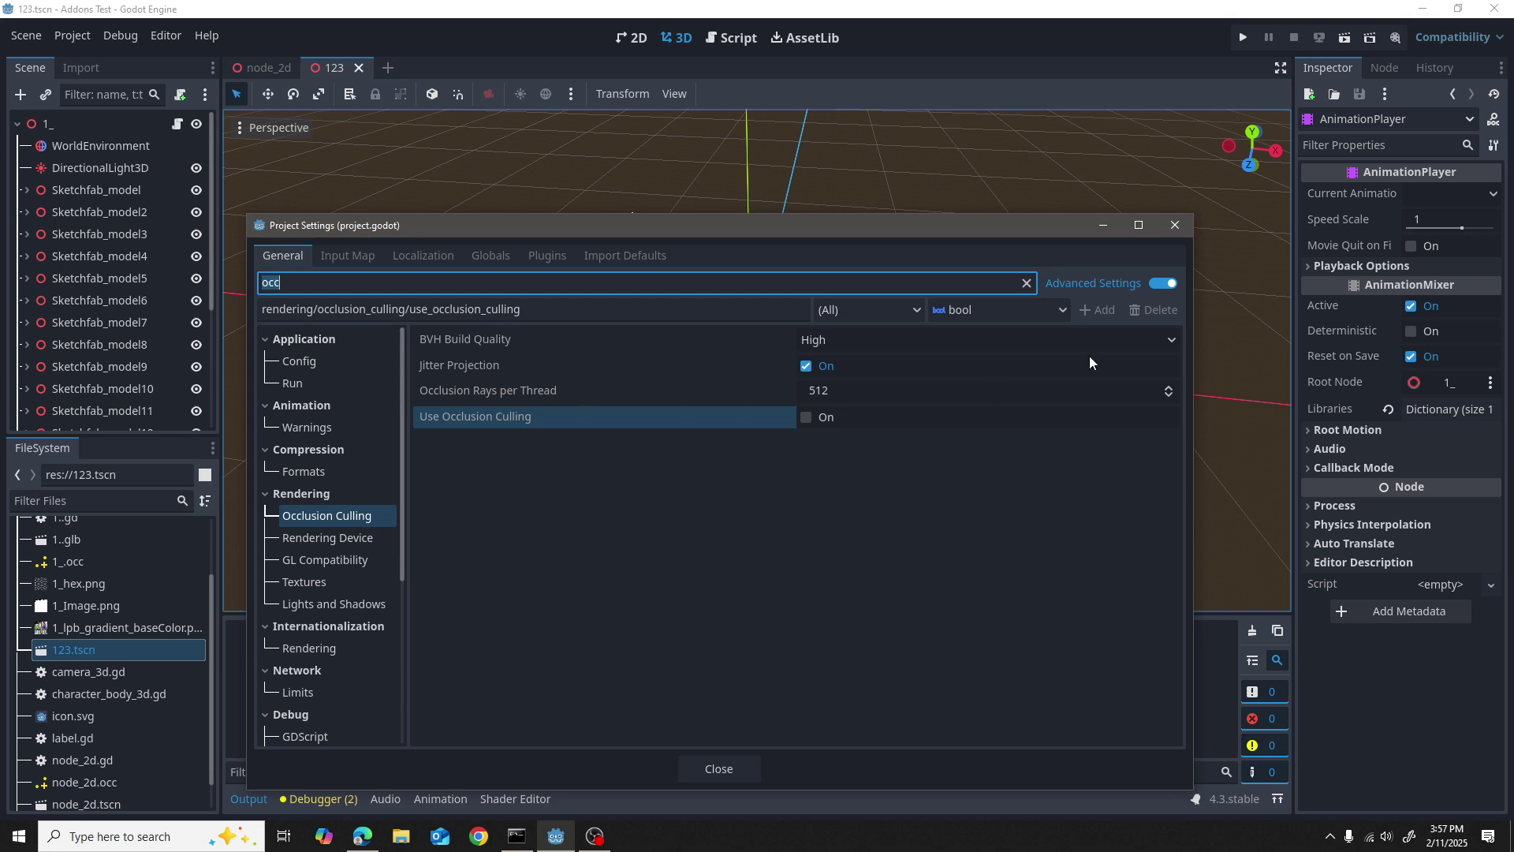
{"action": "key", "text": "BackSpace"}
{"action": "left_click", "coordinate": [1162, 283]}
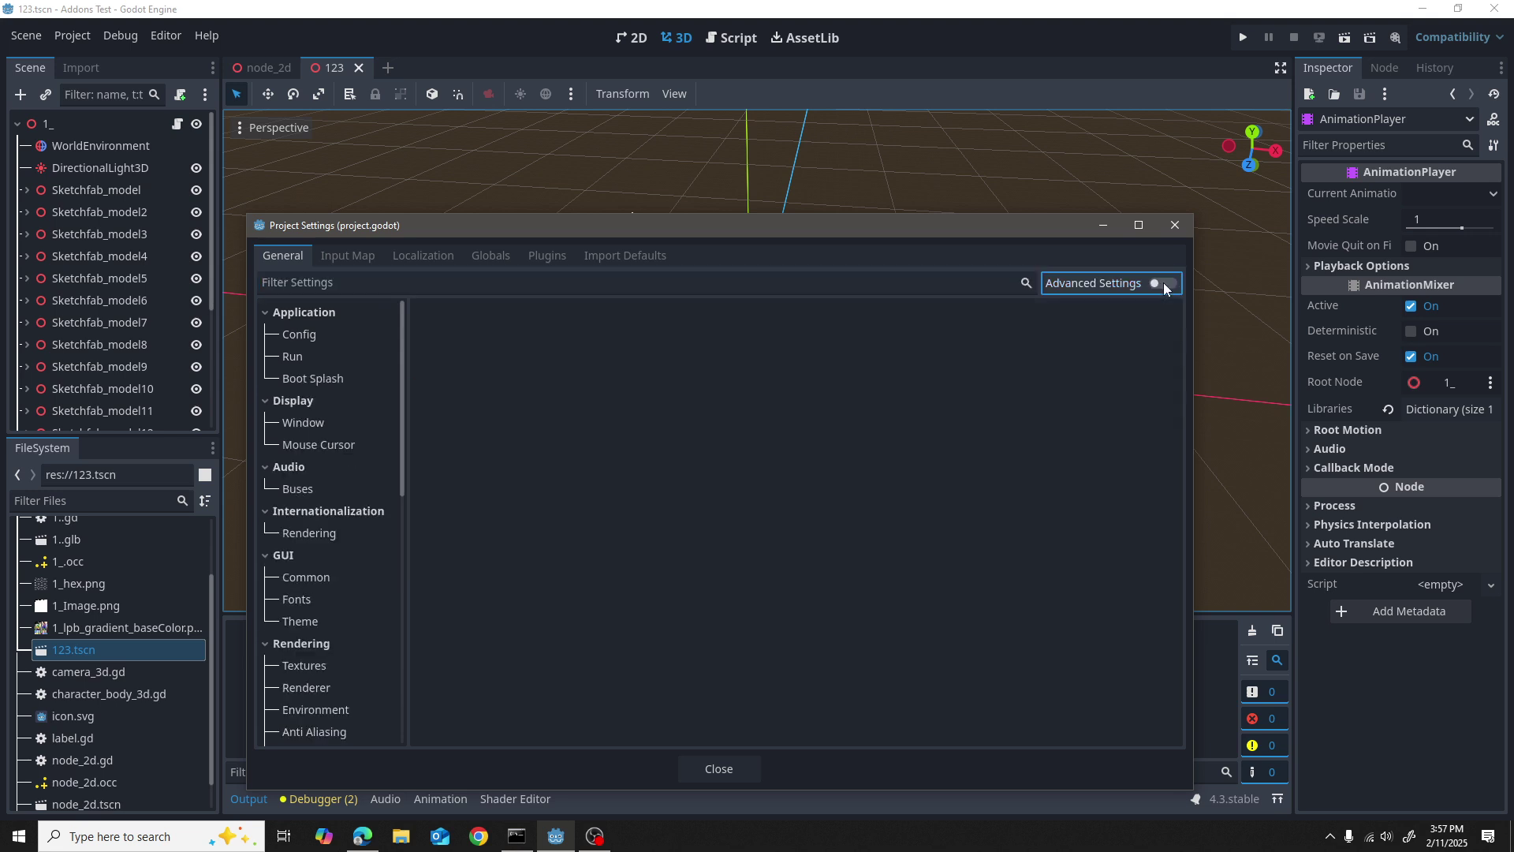
{"action": "left_click", "coordinate": [1163, 282]}
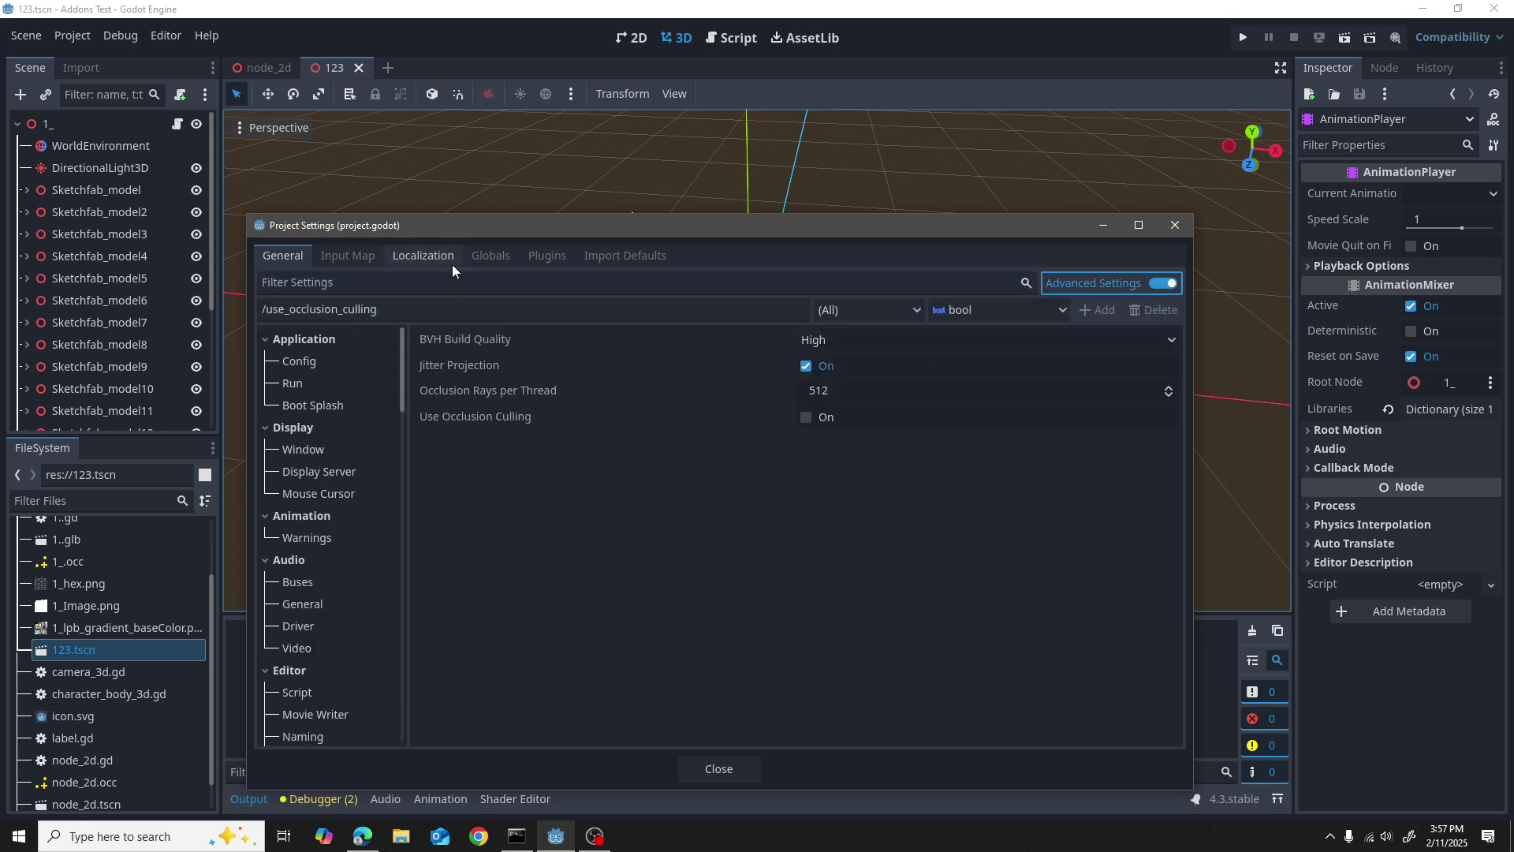
{"action": "left_click", "coordinate": [432, 258]}
{"action": "left_click", "coordinate": [297, 259]}
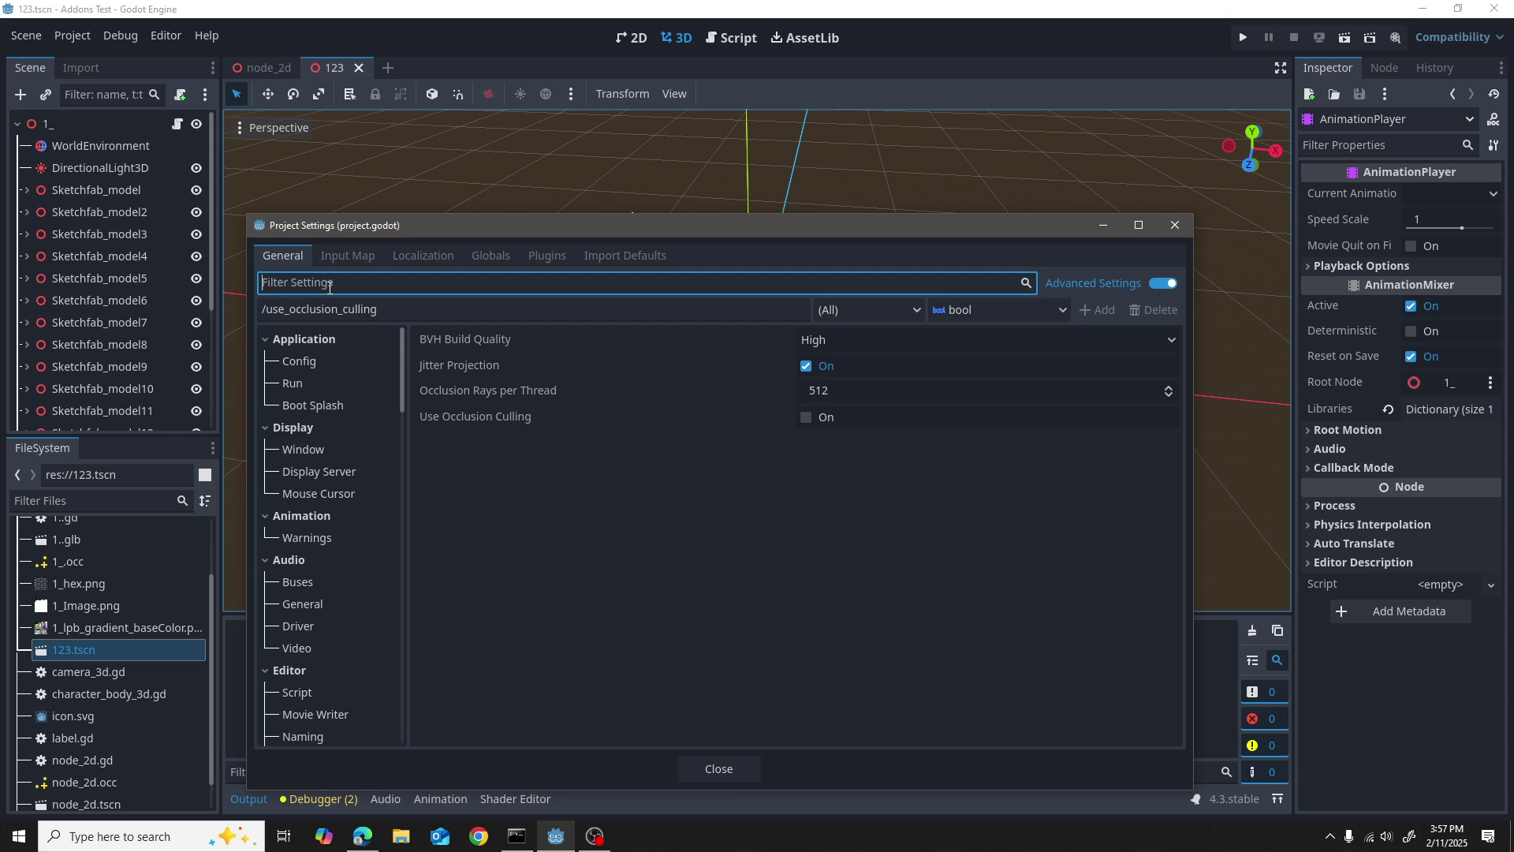
{"action": "type", "text": "occ"}
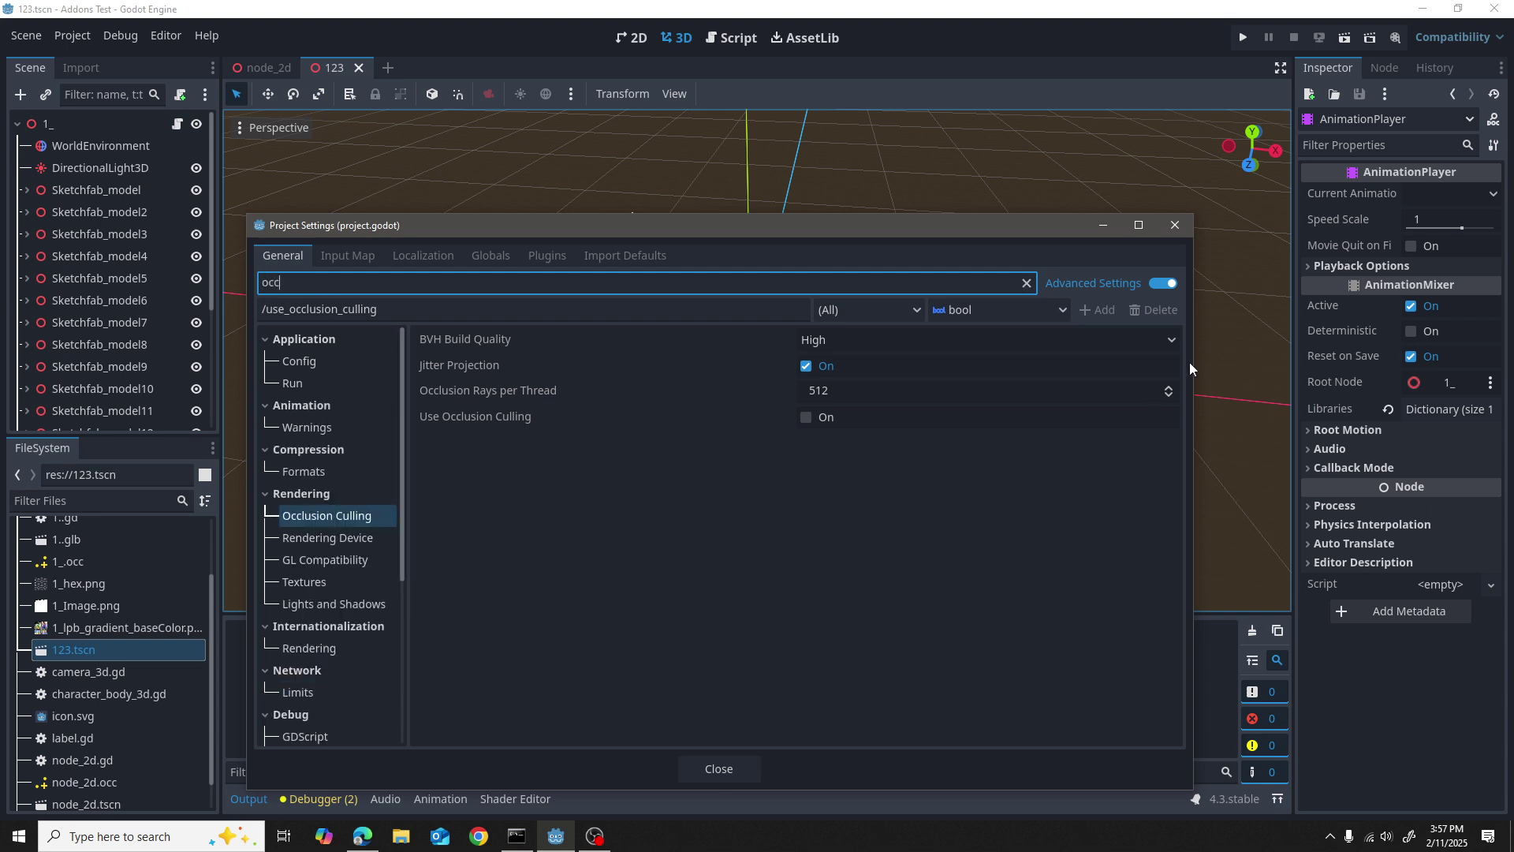
Step: Turn off Advanced Settings, enable Use Occlusion Culling for rendering, and close the project settings
{"action": "left_click", "coordinate": [1164, 283]}
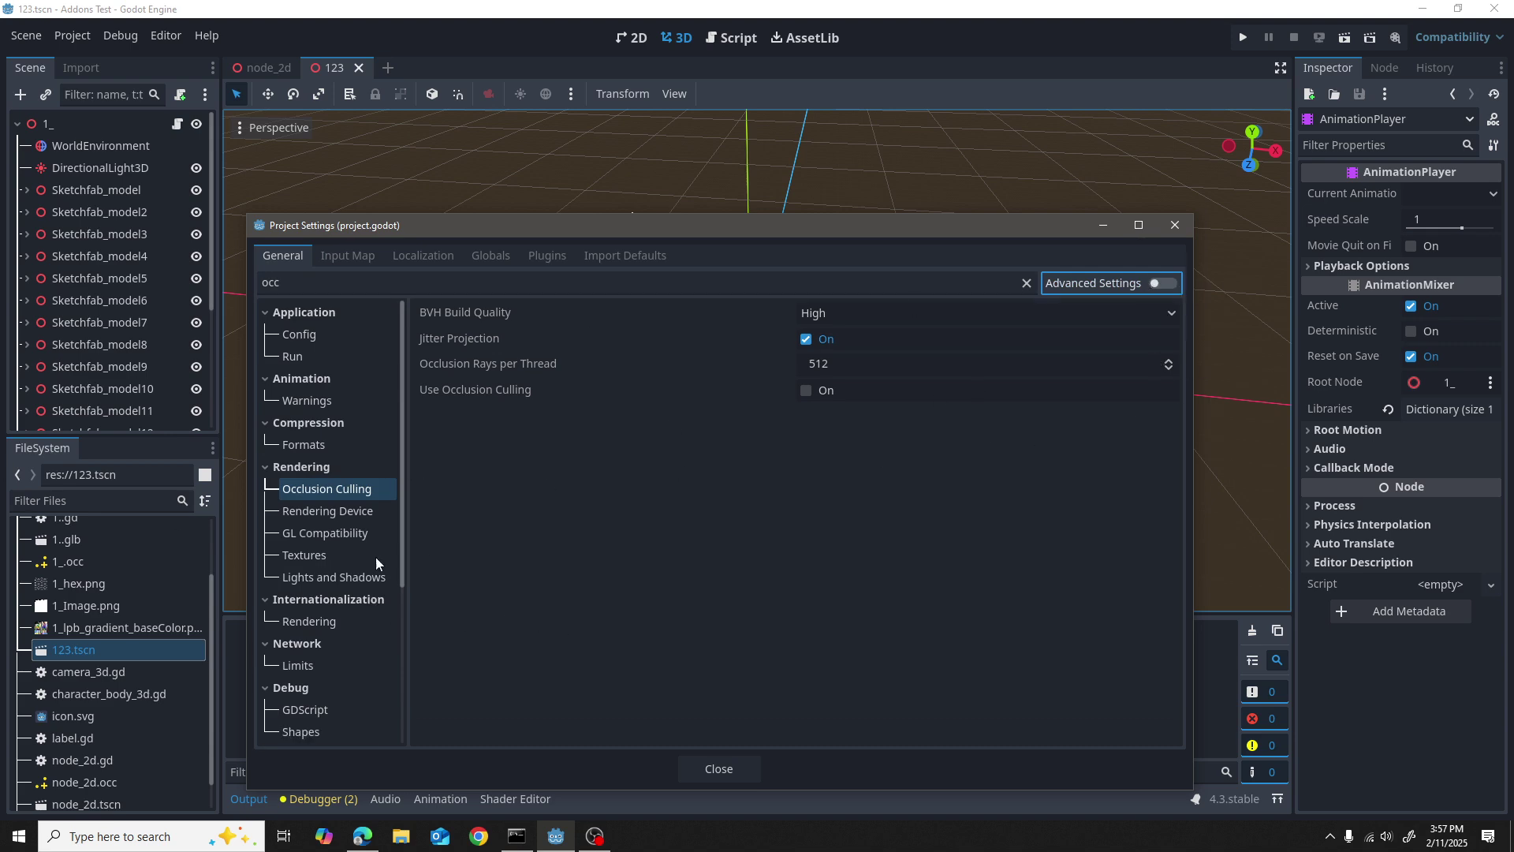
{"action": "left_click", "coordinate": [306, 511]}
{"action": "left_click", "coordinate": [301, 494]}
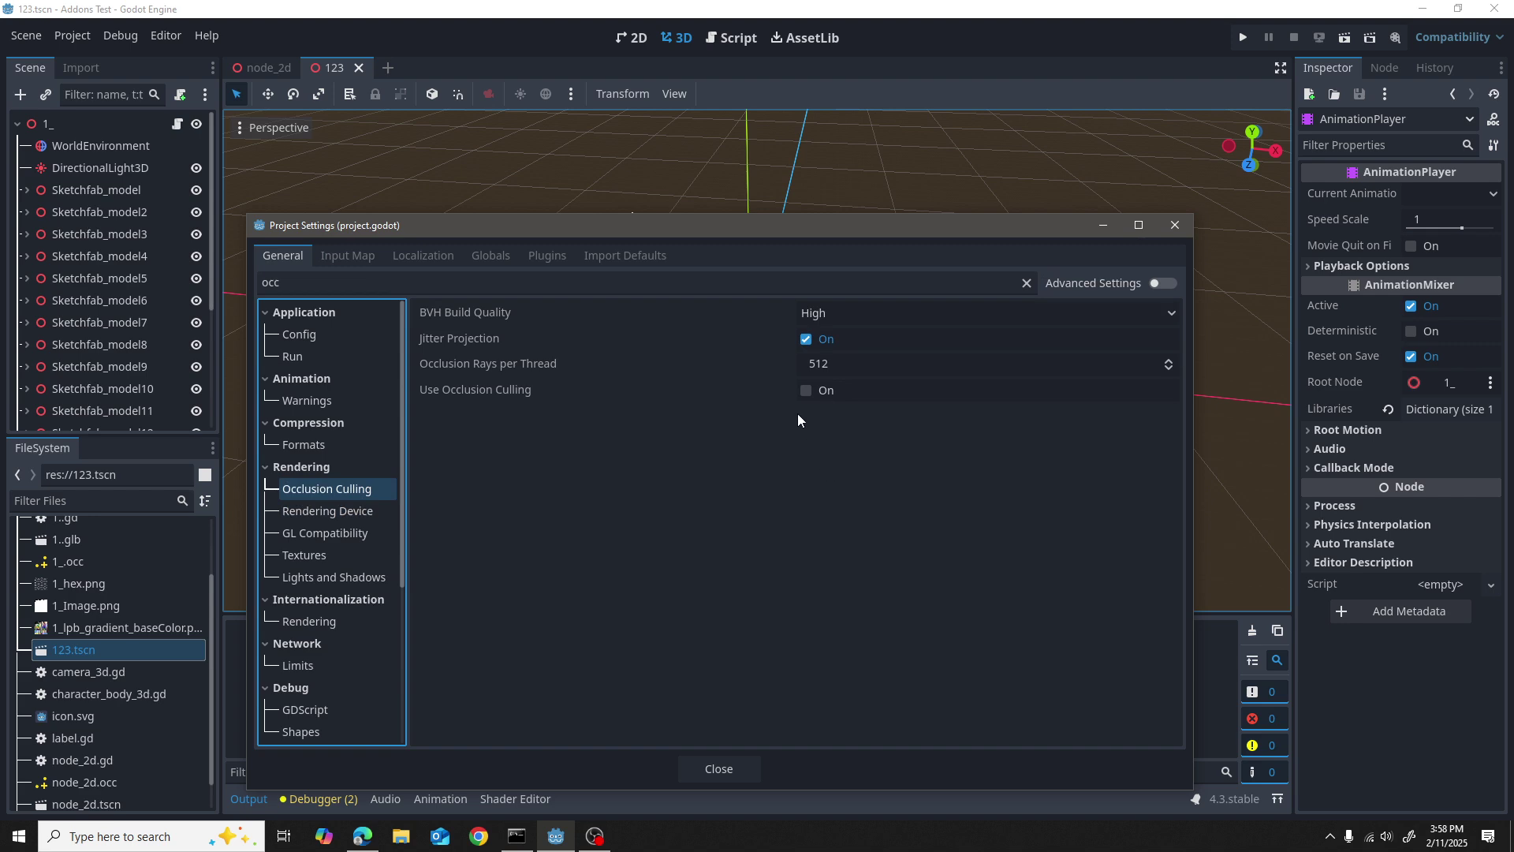
{"action": "left_click", "coordinate": [806, 390]}
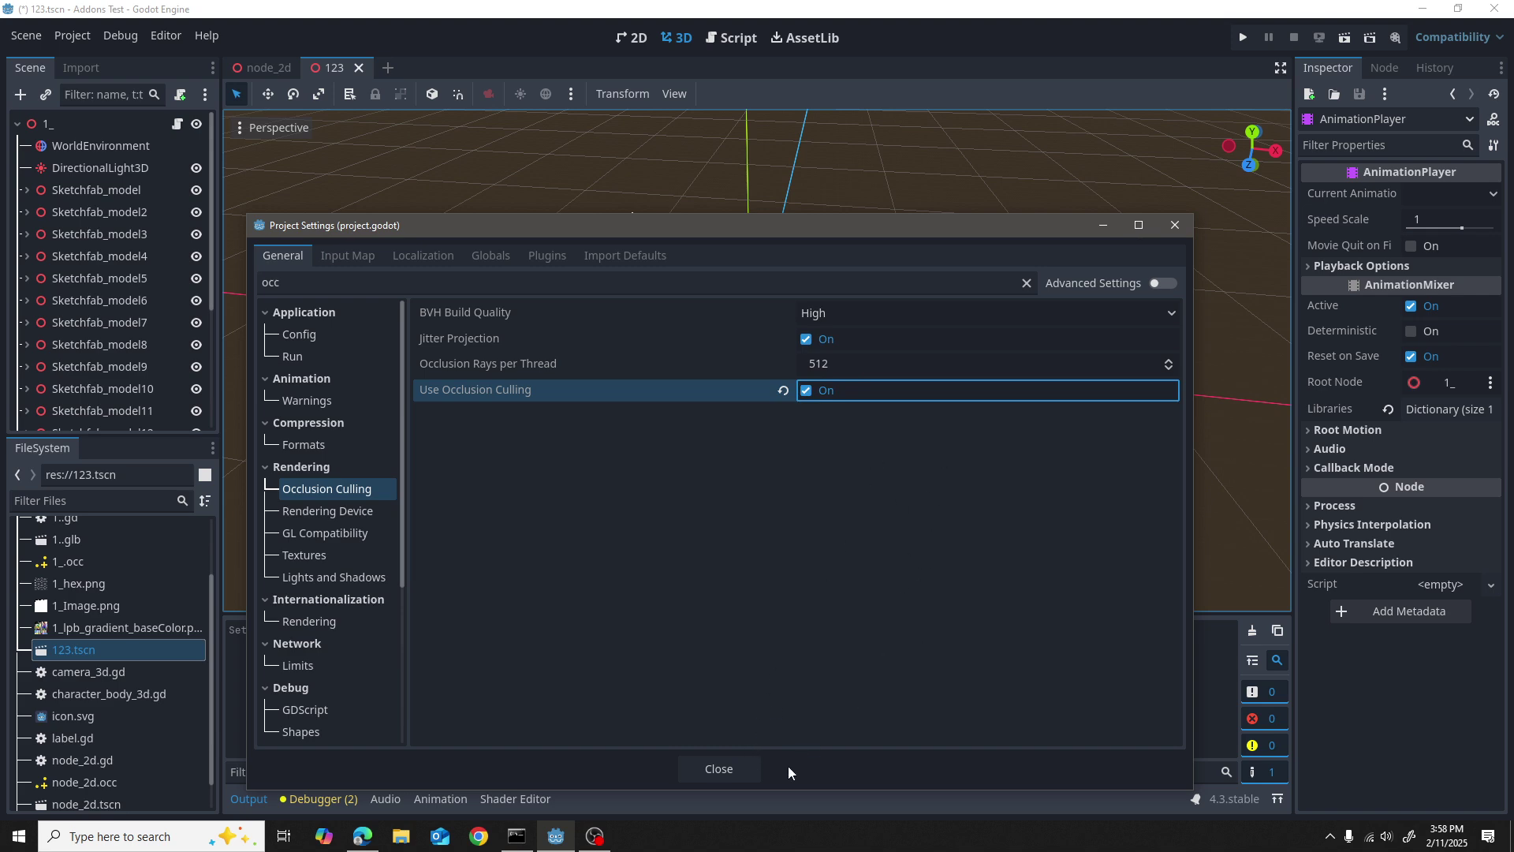
{"action": "left_click", "coordinate": [749, 771]}
Step: Add an OccluderInstance3D node as a child of the scene's root node 1_
{"action": "scroll", "coordinate": [584, 360], "scroll_direction": "down", "scroll_amount": 2}
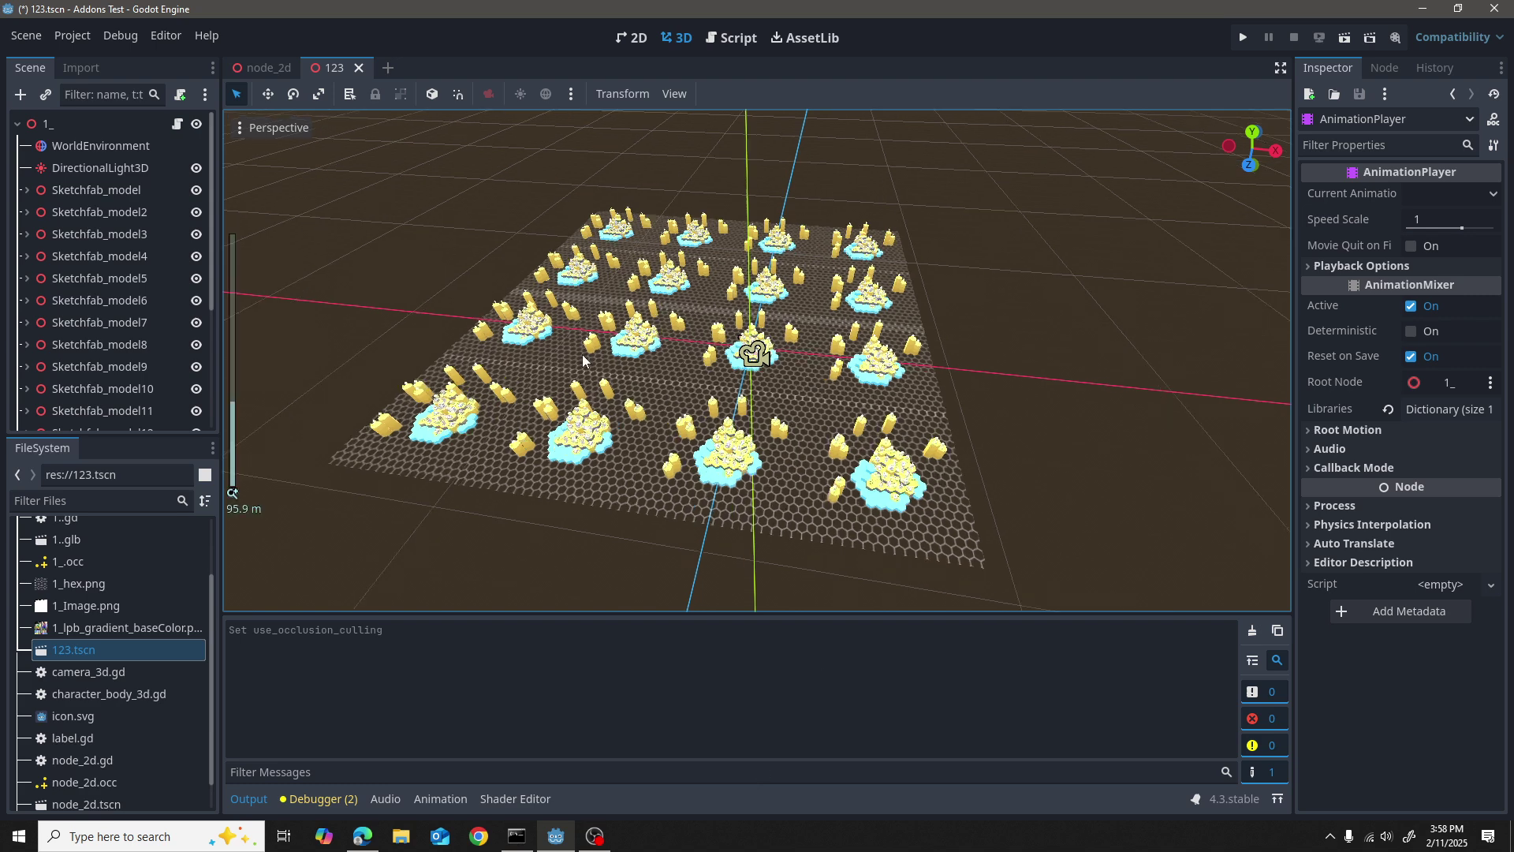
{"action": "scroll", "coordinate": [430, 385], "scroll_direction": "down", "scroll_amount": 2}
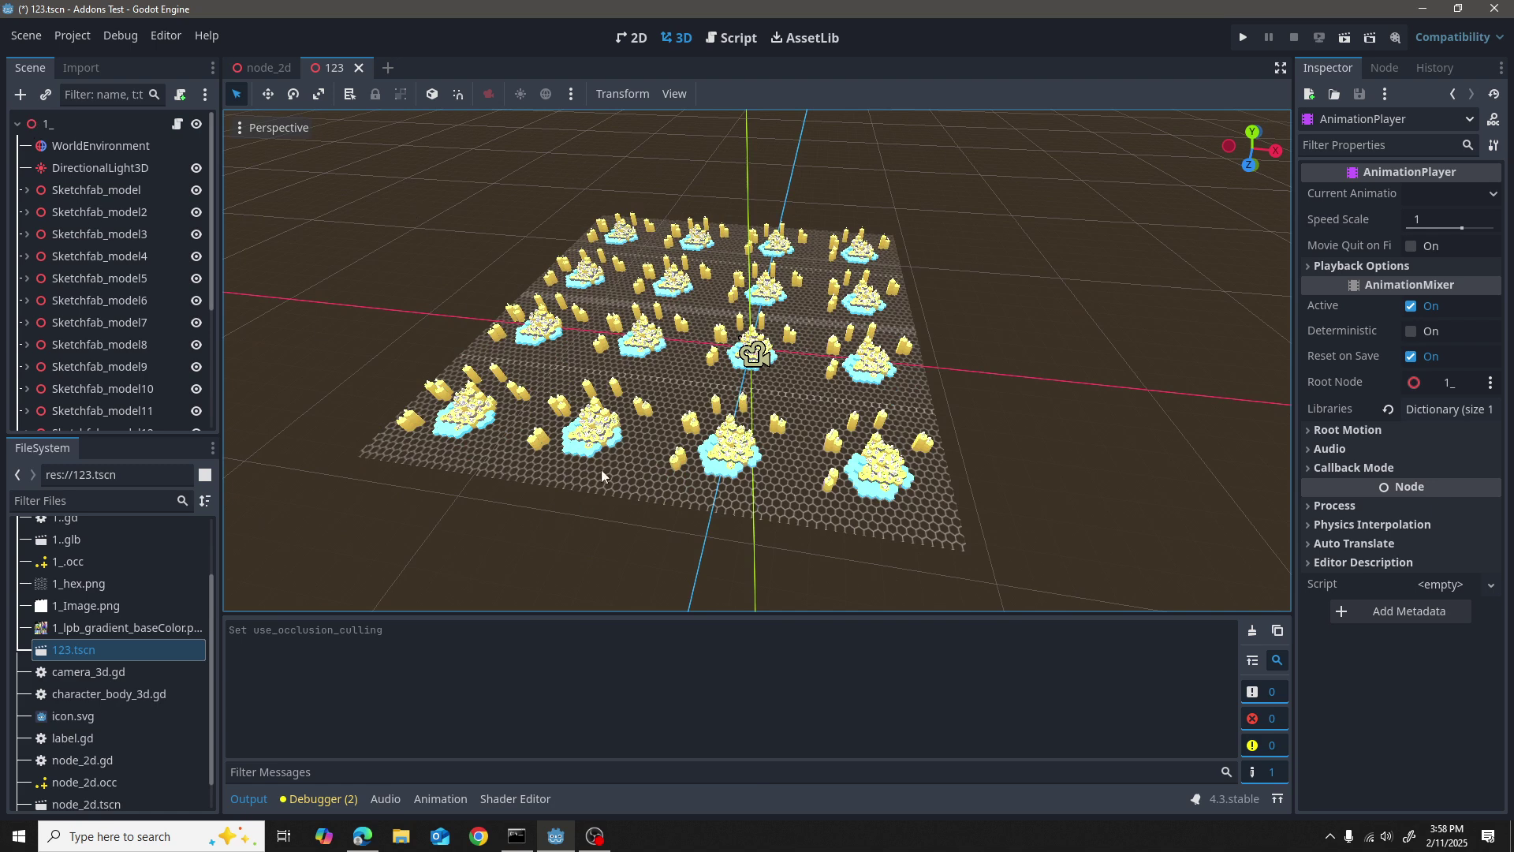
{"action": "left_click", "coordinate": [65, 127]}
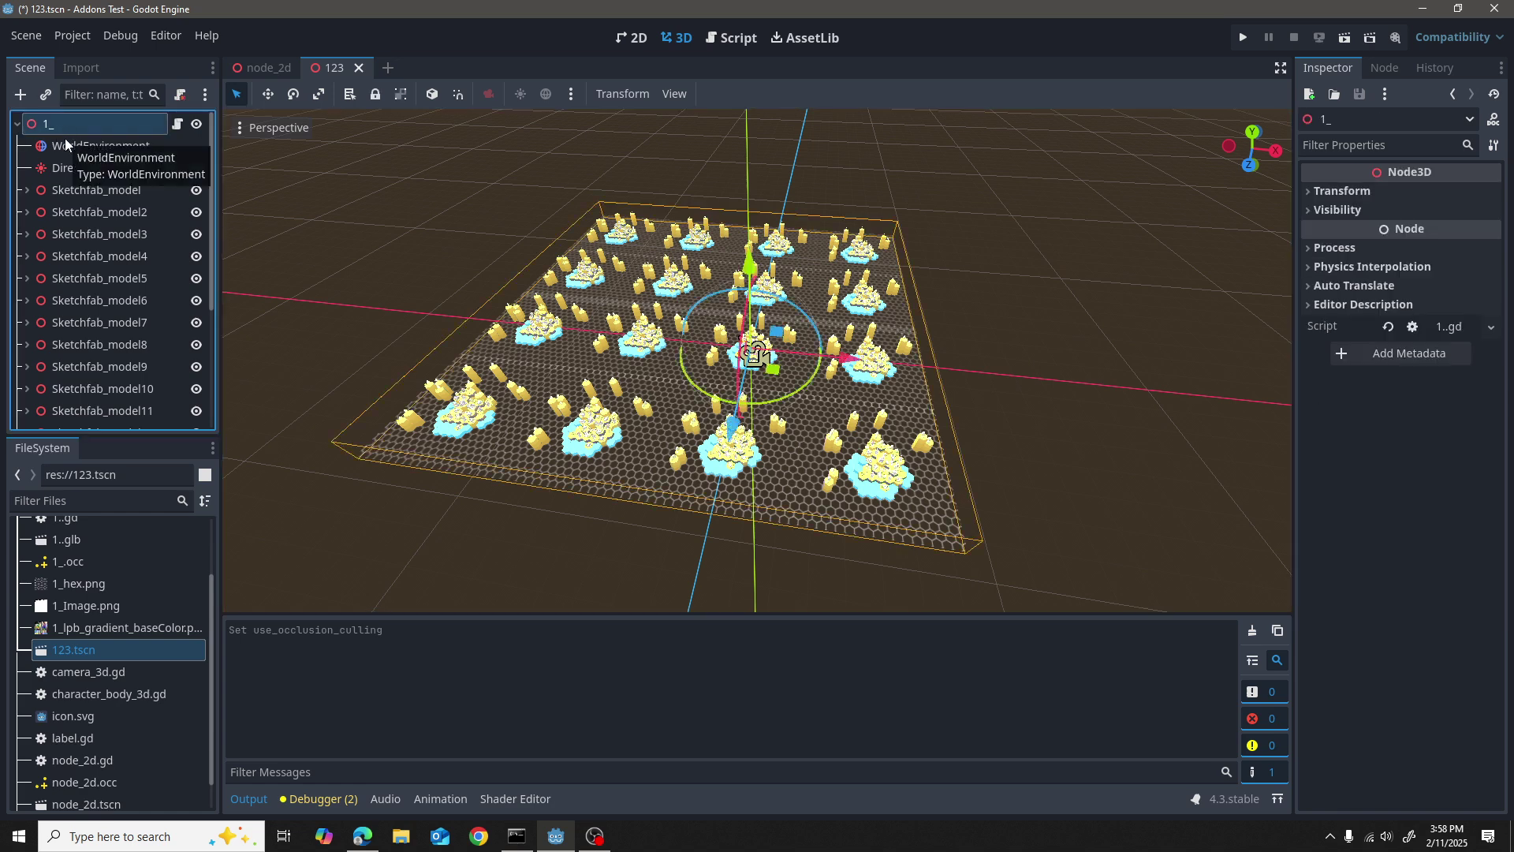
{"action": "key", "text": "ctrl+a"}
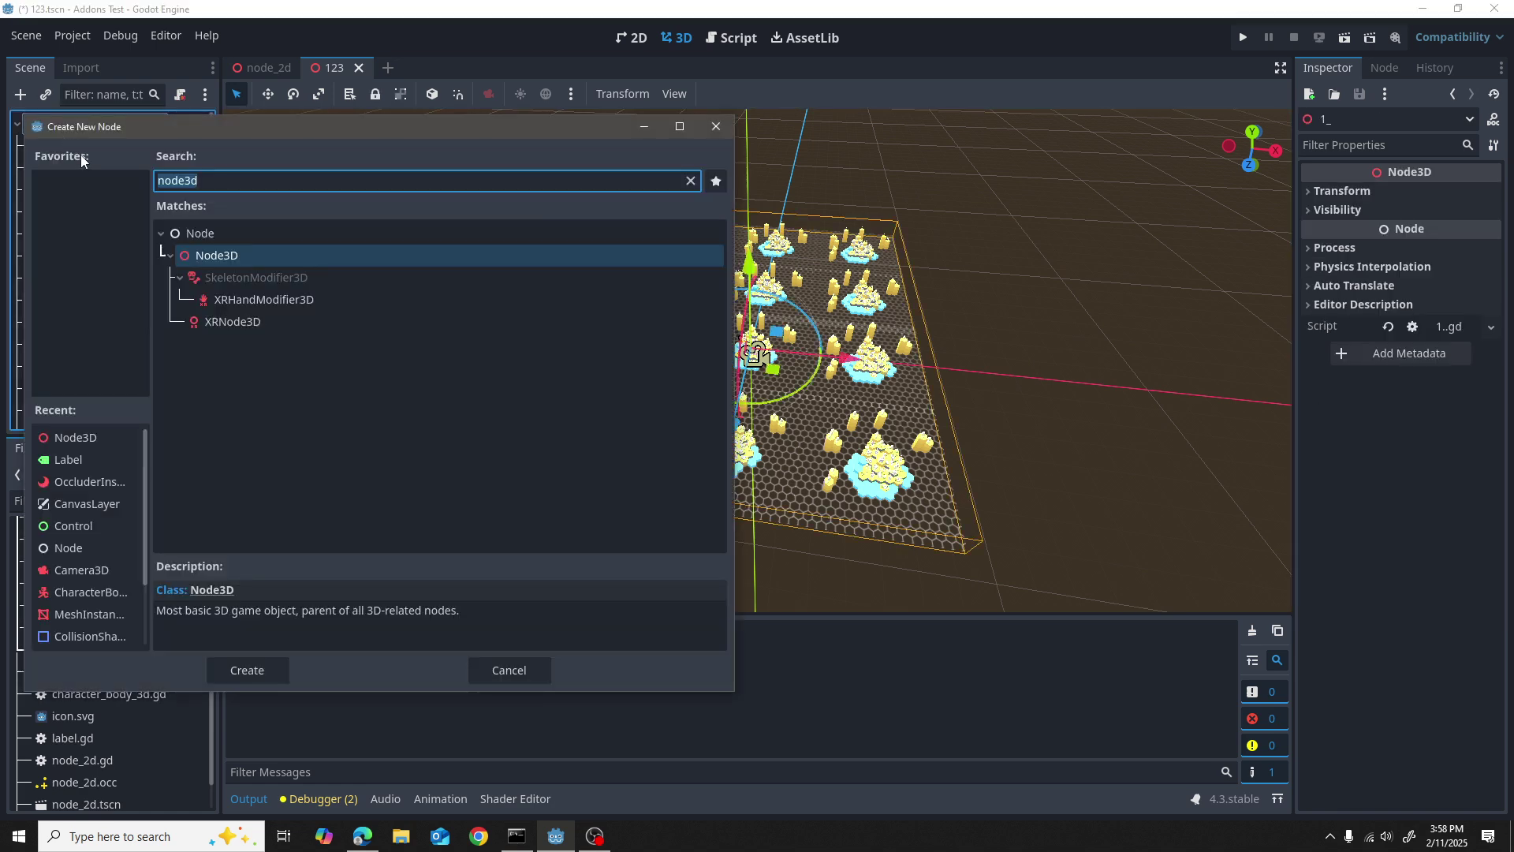
{"action": "key", "text": "BackSpace"}
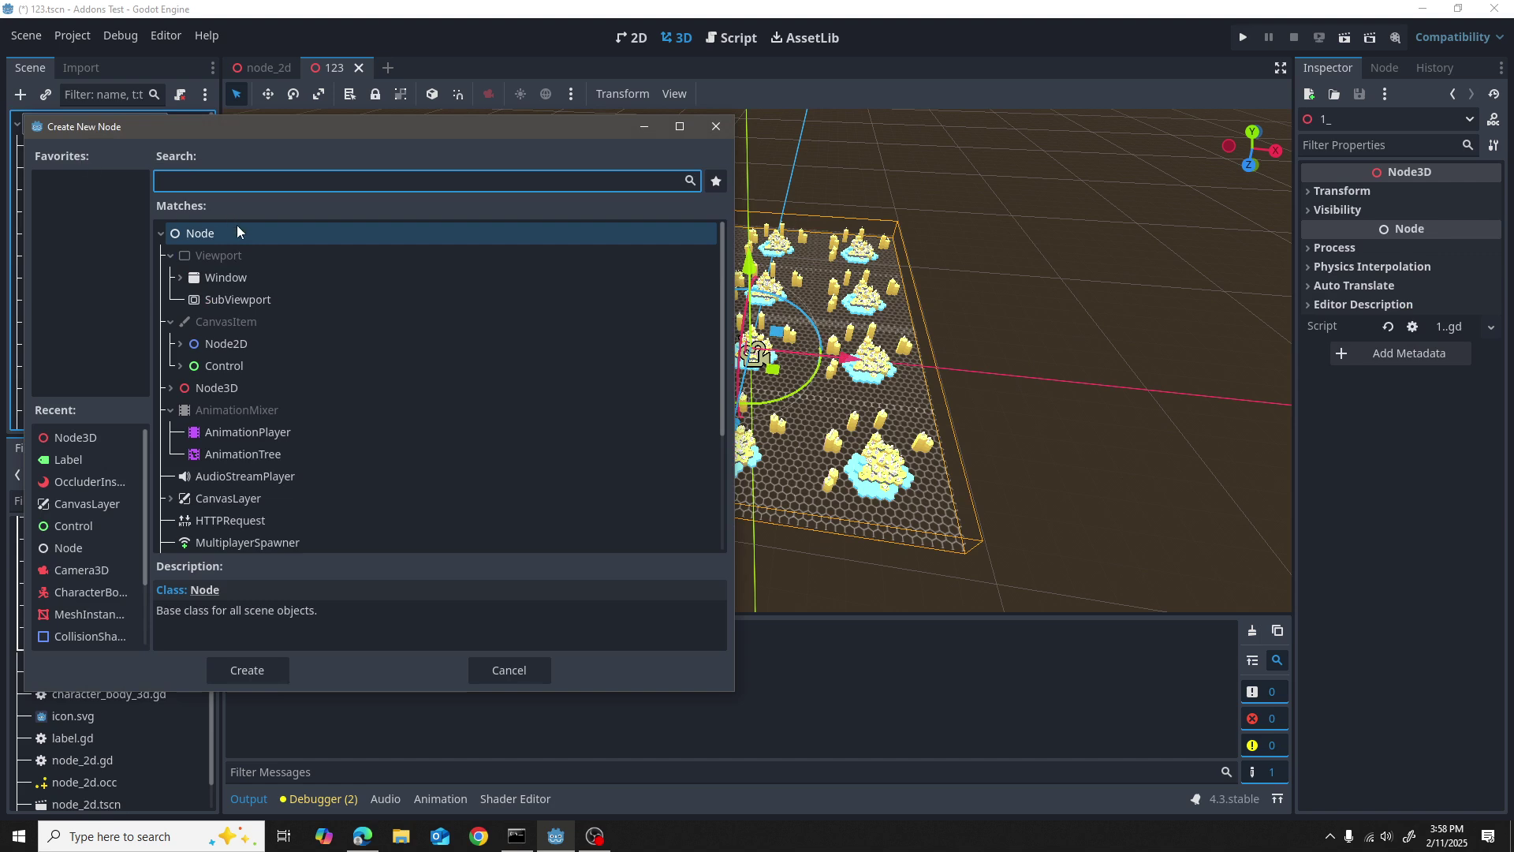
{"action": "type", "text": "occ"}
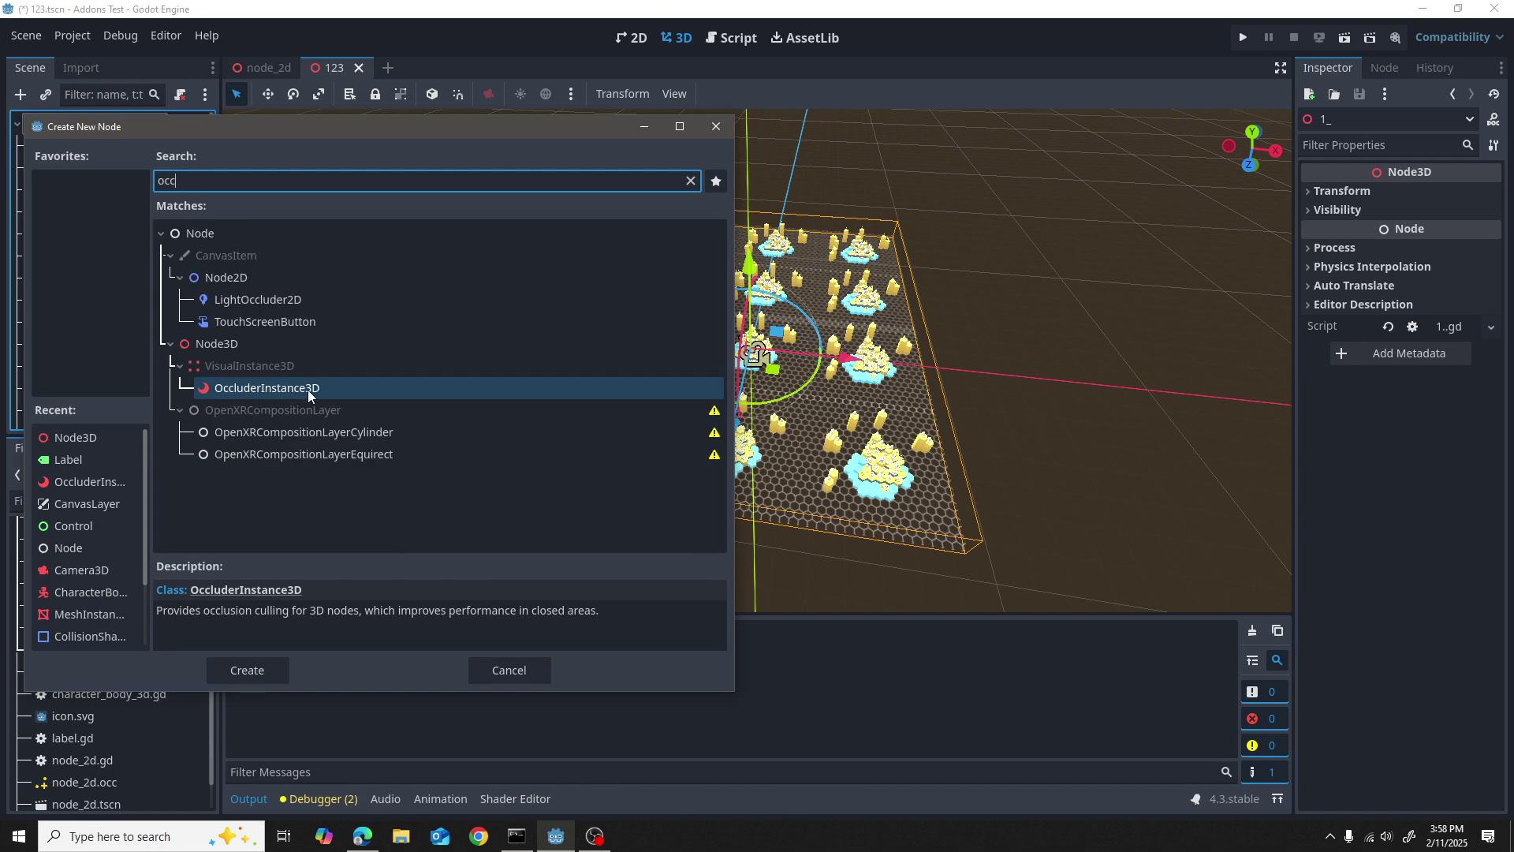
{"action": "left_click", "coordinate": [259, 662]}
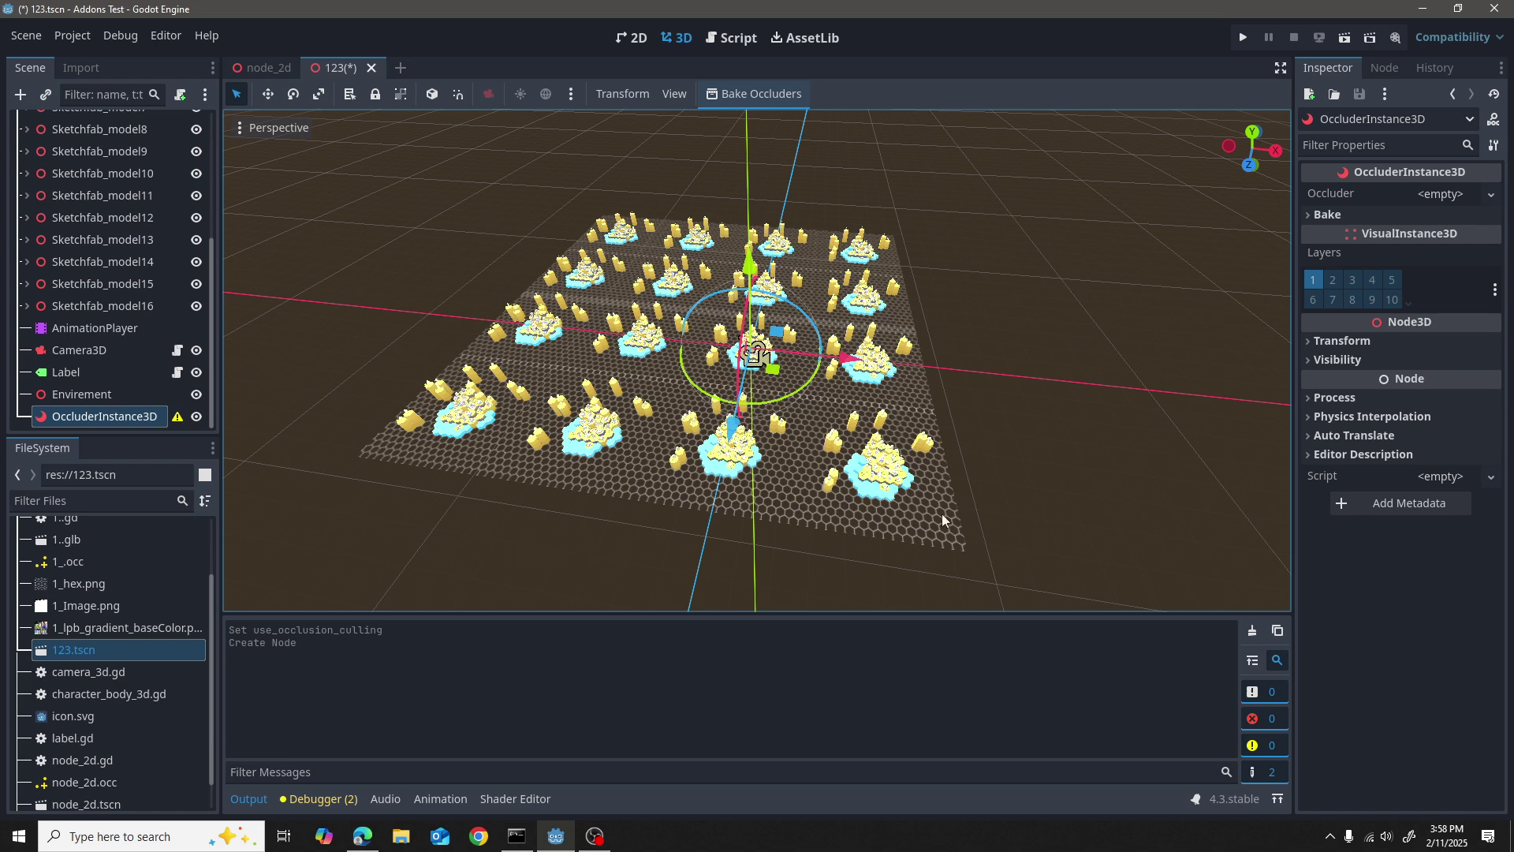
Step: Bake the occluders of the OccluderInstance3D node and save them as 123.occ in the project's root folder
{"action": "left_click", "coordinate": [984, 437]}
{"action": "left_click", "coordinate": [69, 416]}
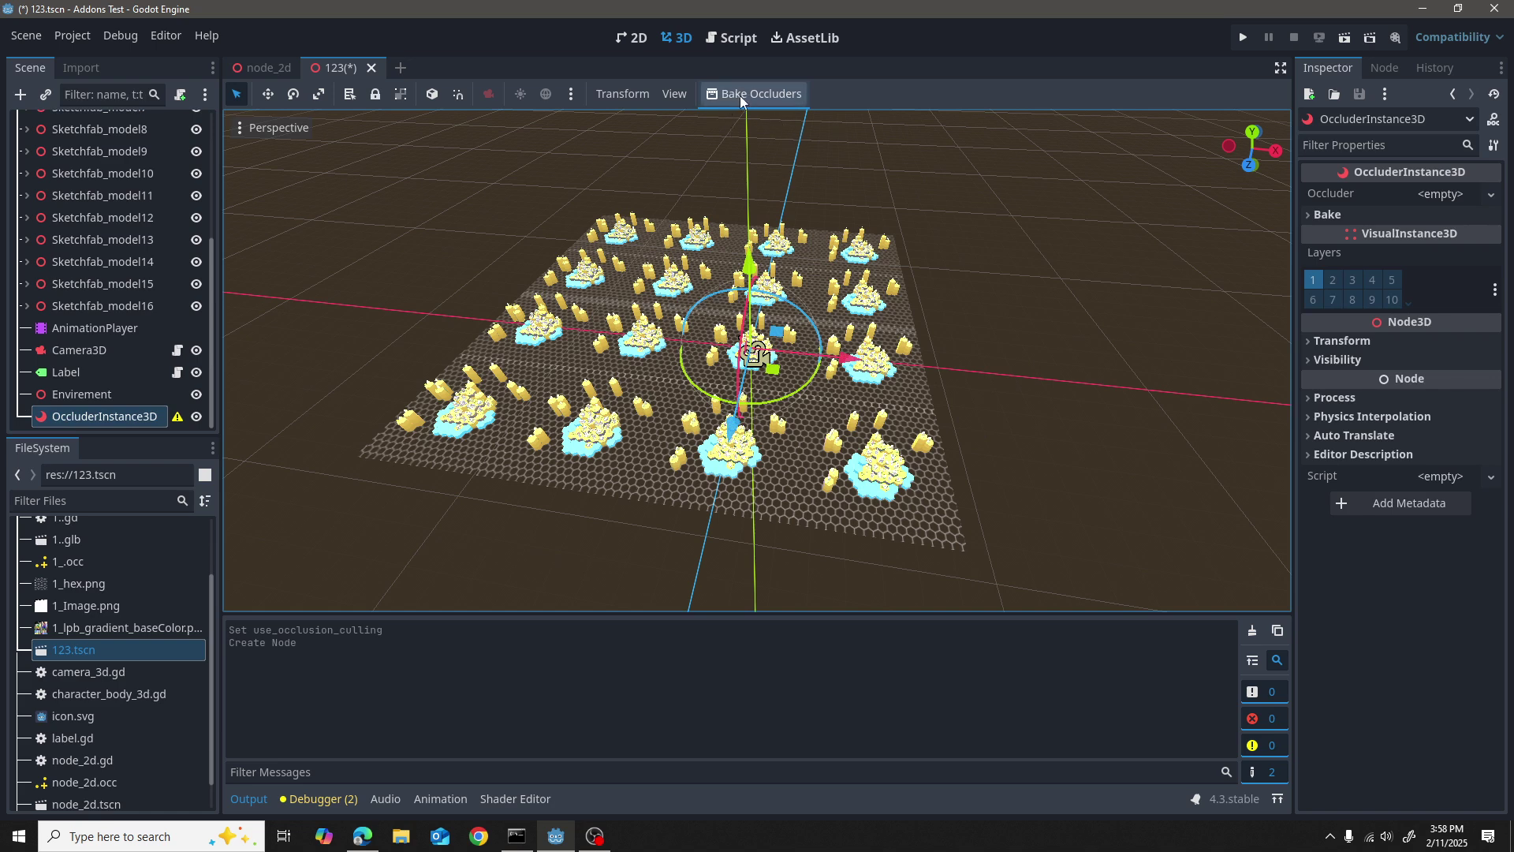
{"action": "left_click", "coordinate": [738, 97]}
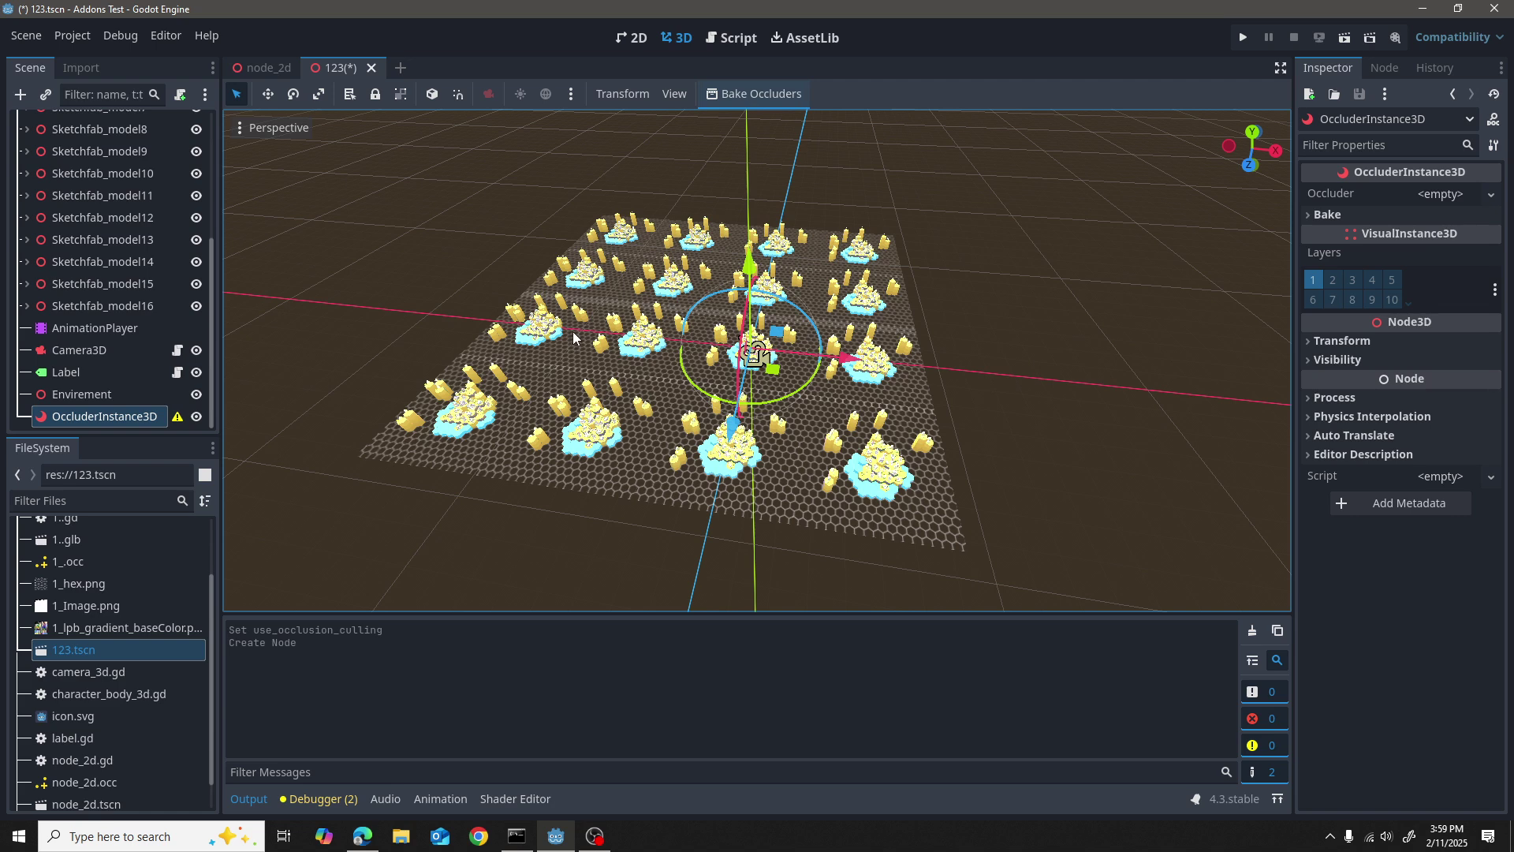
{"action": "scroll", "coordinate": [735, 325], "scroll_direction": "up", "scroll_amount": 6}
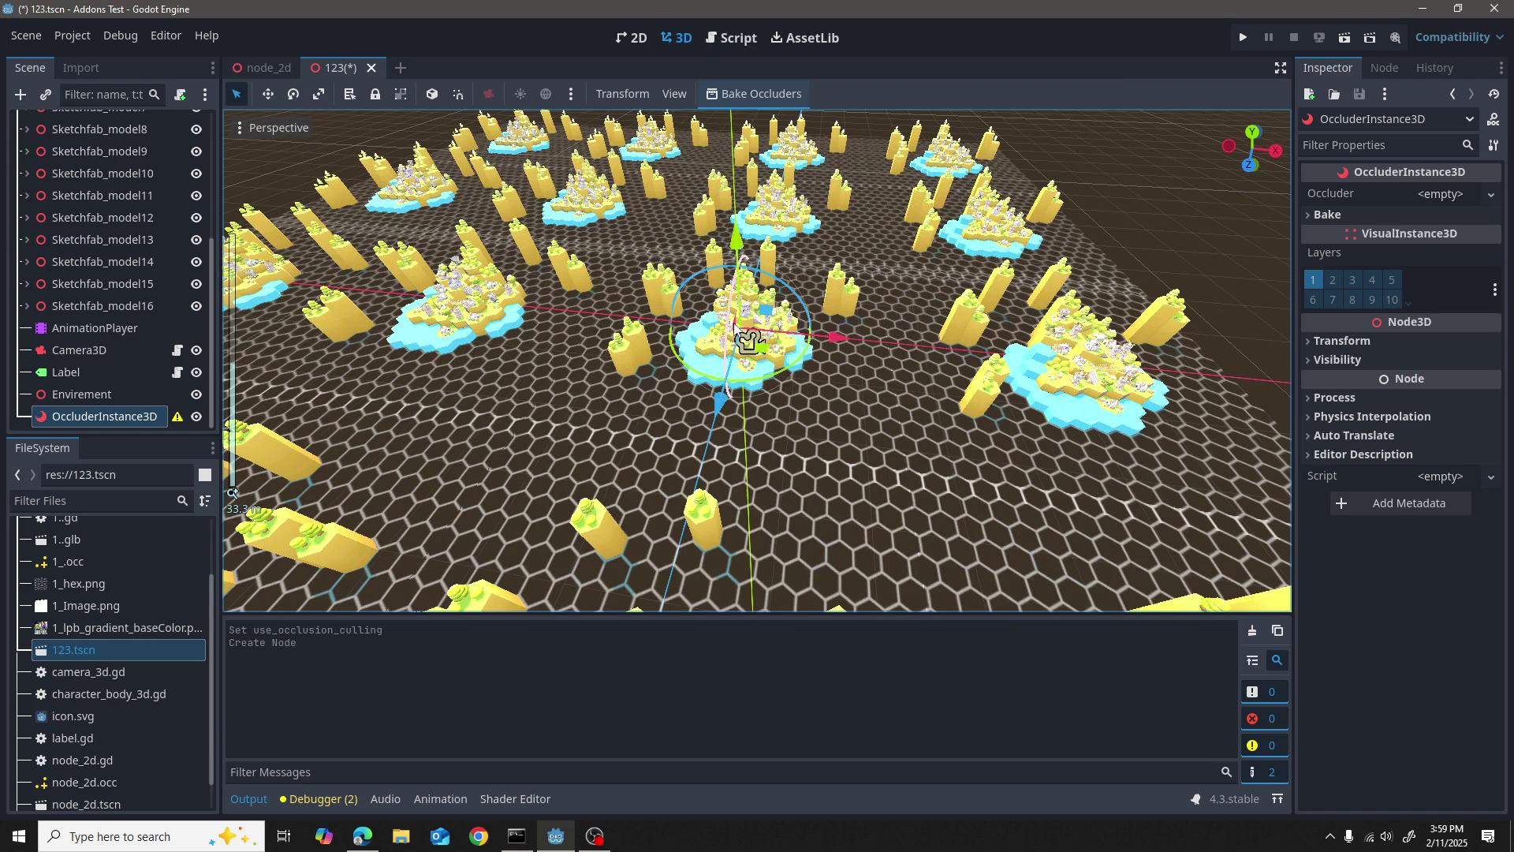
{"action": "scroll", "coordinate": [735, 325], "scroll_direction": "up", "scroll_amount": 10}
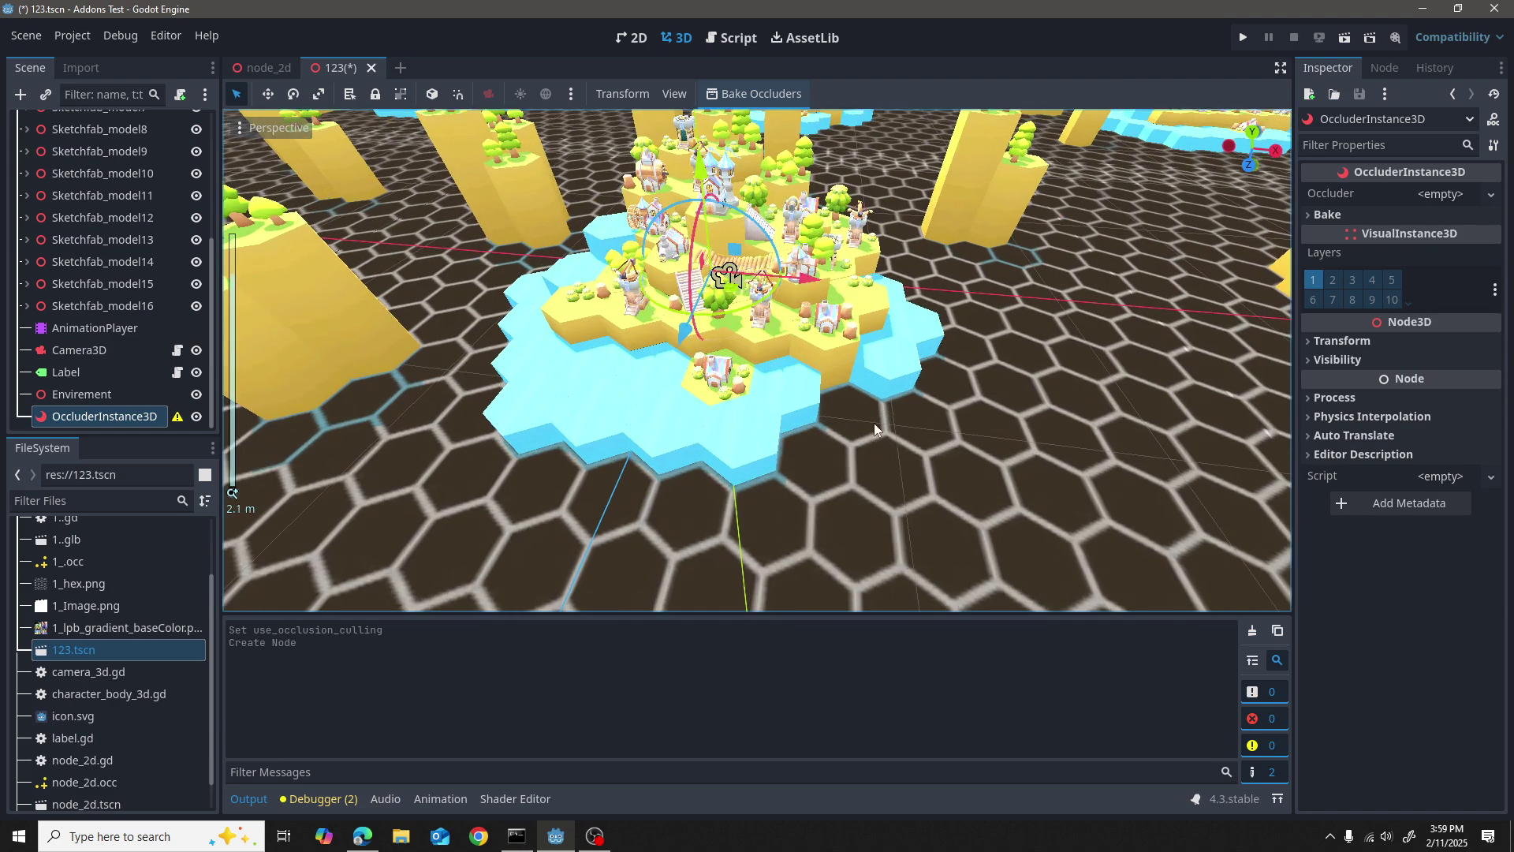
{"action": "scroll", "coordinate": [756, 373], "scroll_direction": "up", "scroll_amount": 5}
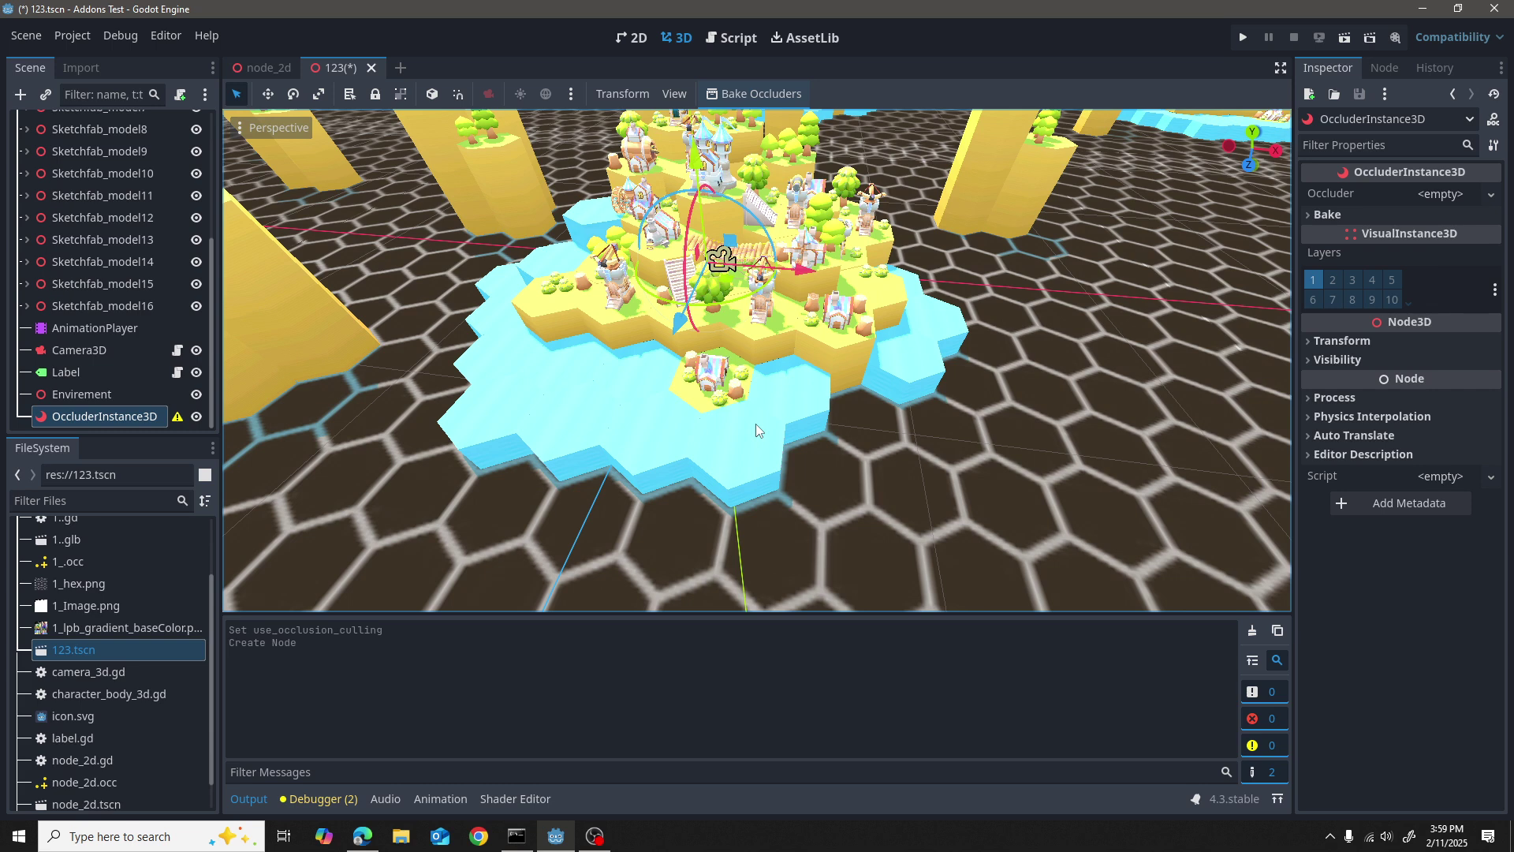
{"action": "left_click", "coordinate": [749, 94]}
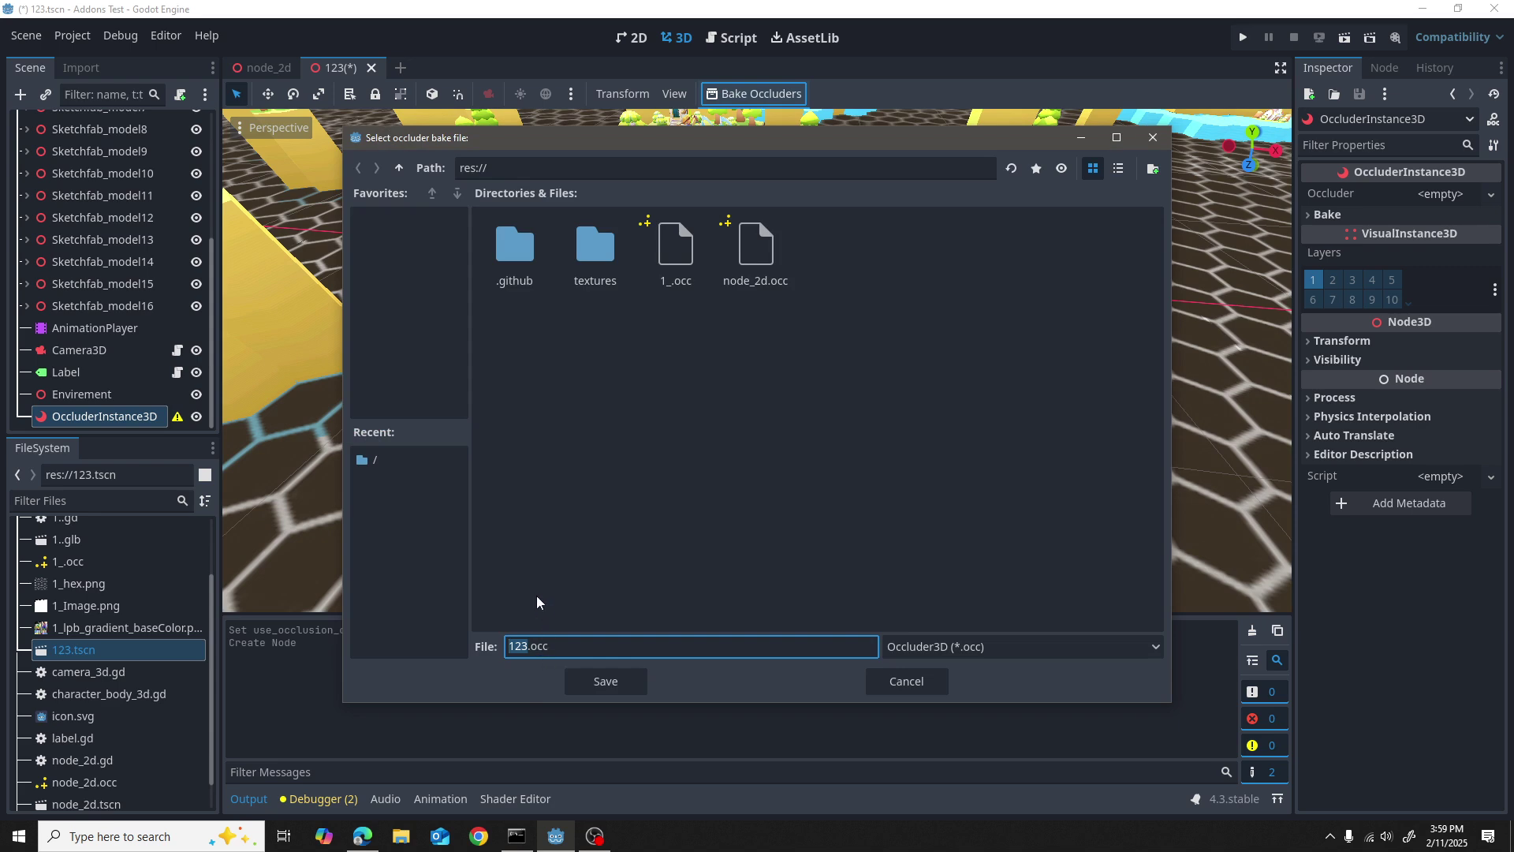
{"action": "left_click", "coordinate": [601, 687]}
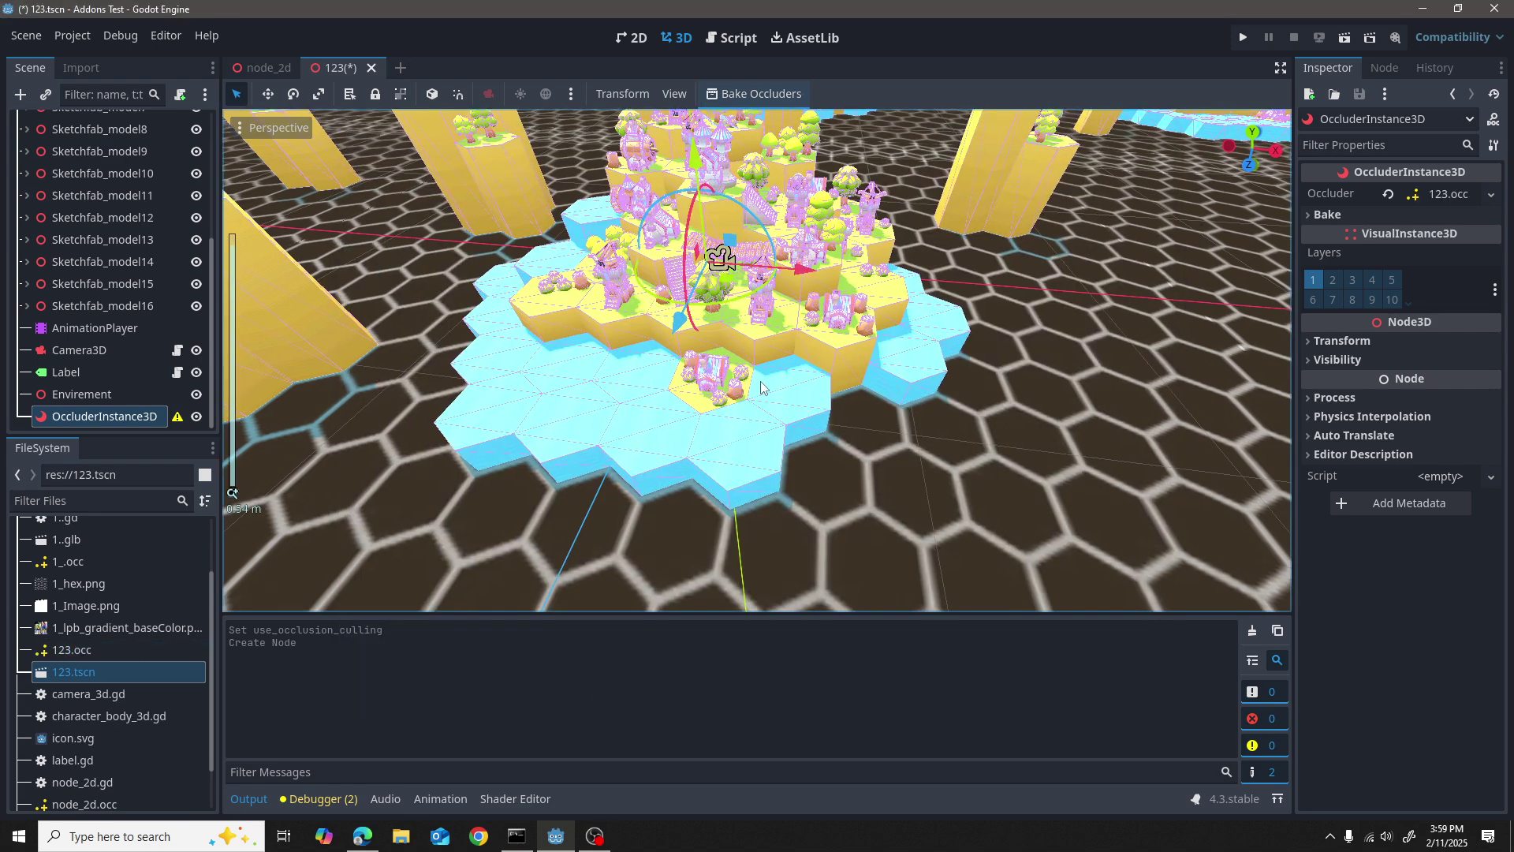
Step: Examine the baked occluder mesh across the whole island grid and up close on the central island
{"action": "scroll", "coordinate": [761, 384], "scroll_direction": "down", "scroll_amount": 15}
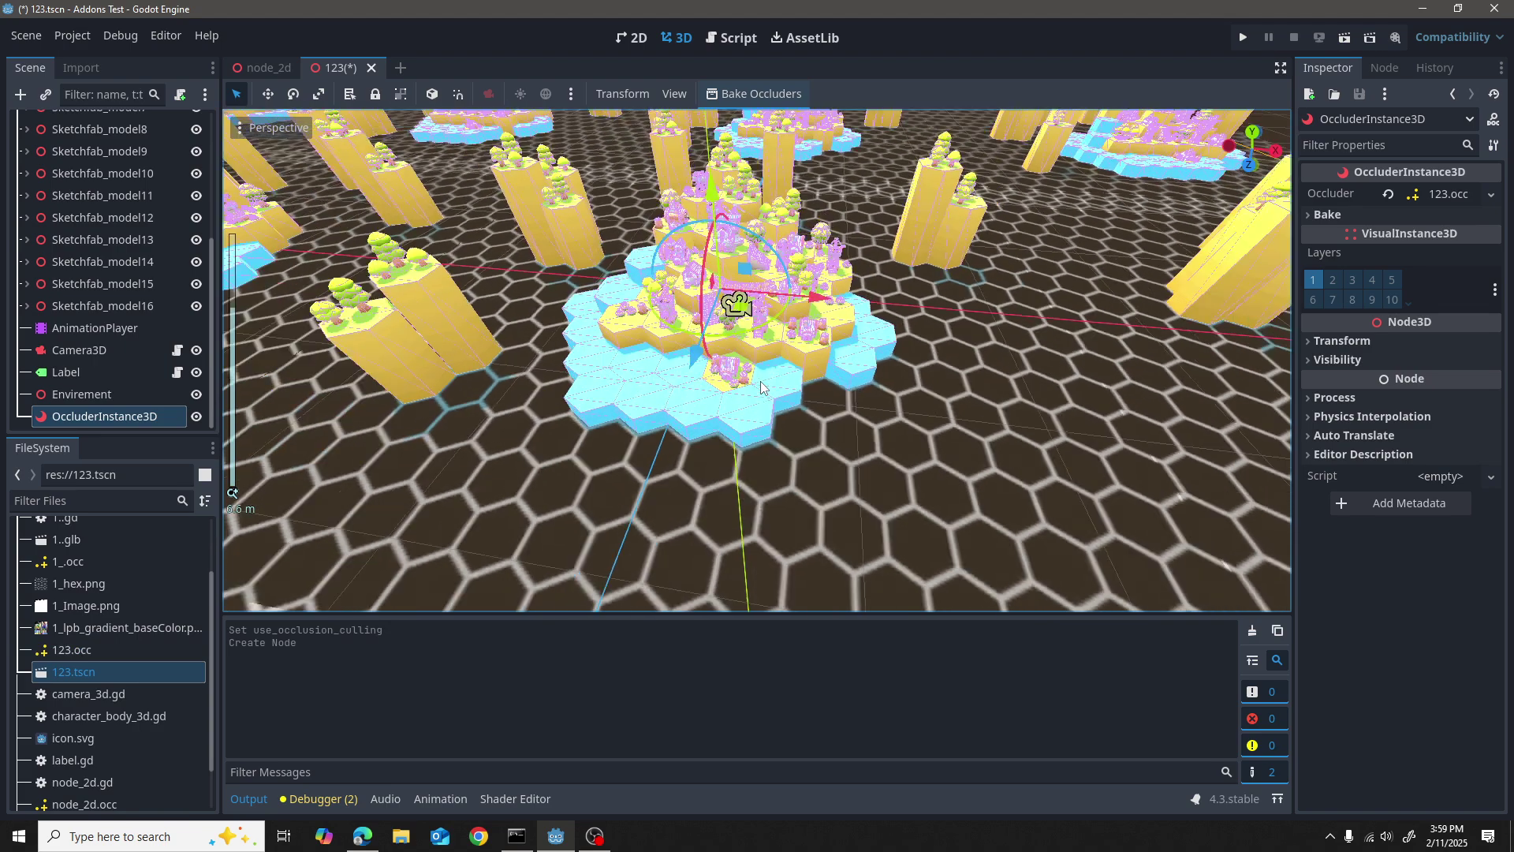
{"action": "scroll", "coordinate": [761, 381], "scroll_direction": "down", "scroll_amount": 12}
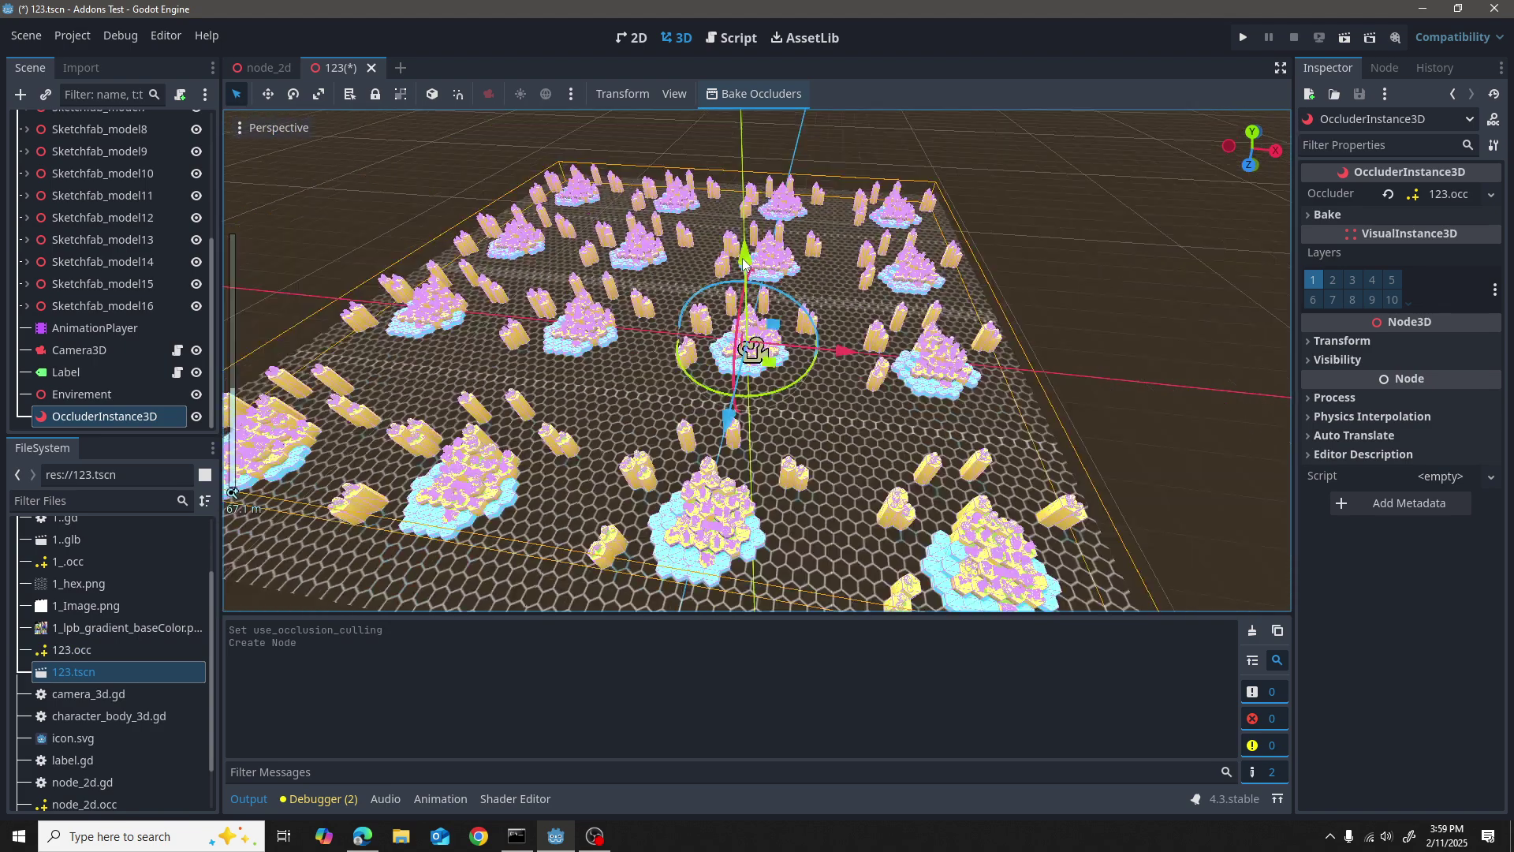
{"action": "scroll", "coordinate": [537, 328], "scroll_direction": "up", "scroll_amount": 8}
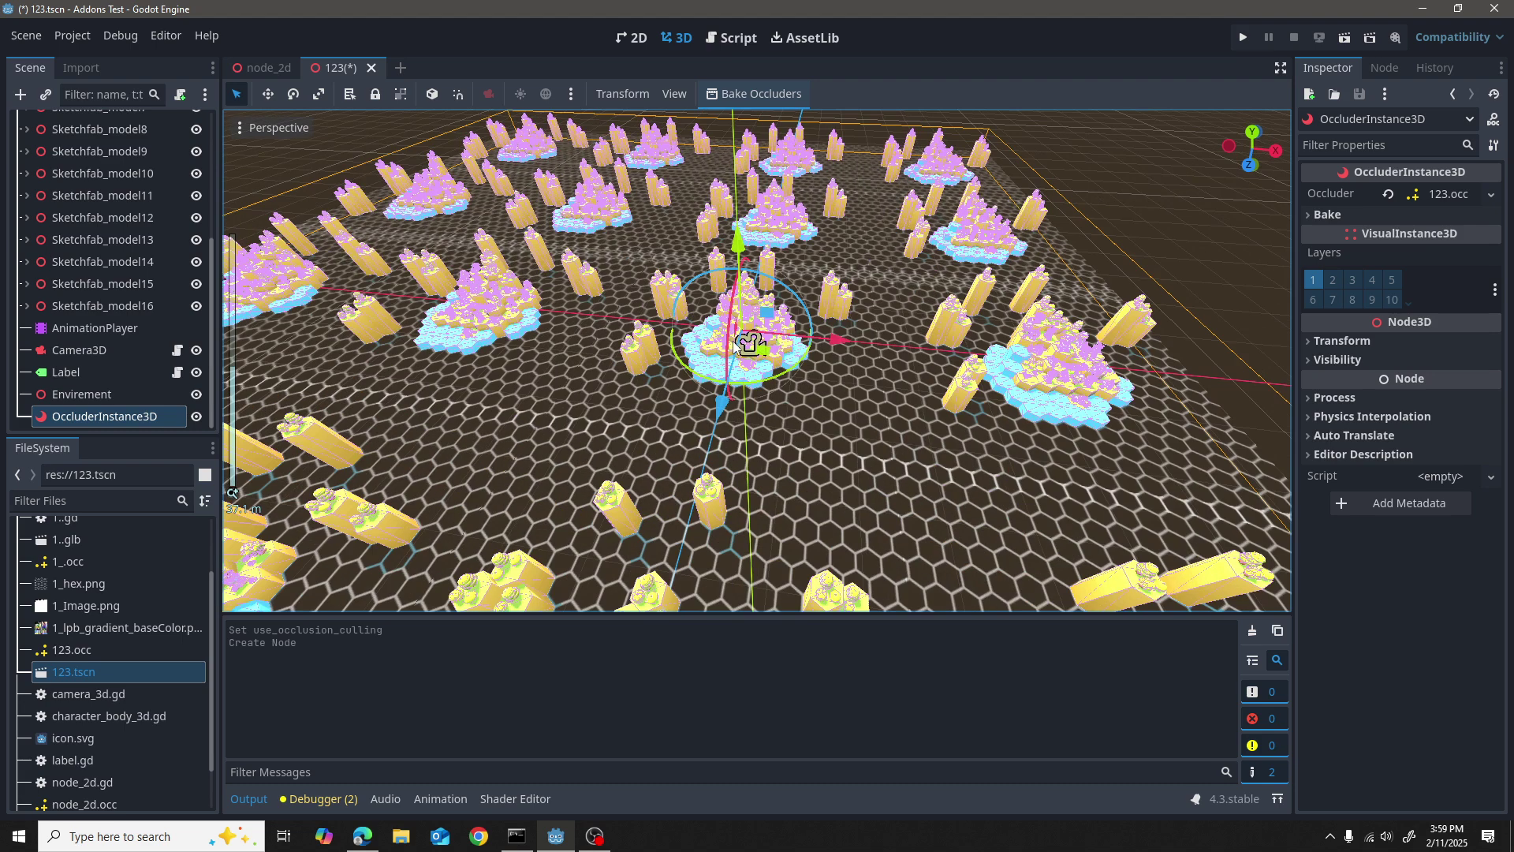
{"action": "scroll", "coordinate": [686, 385], "scroll_direction": "up", "scroll_amount": 8}
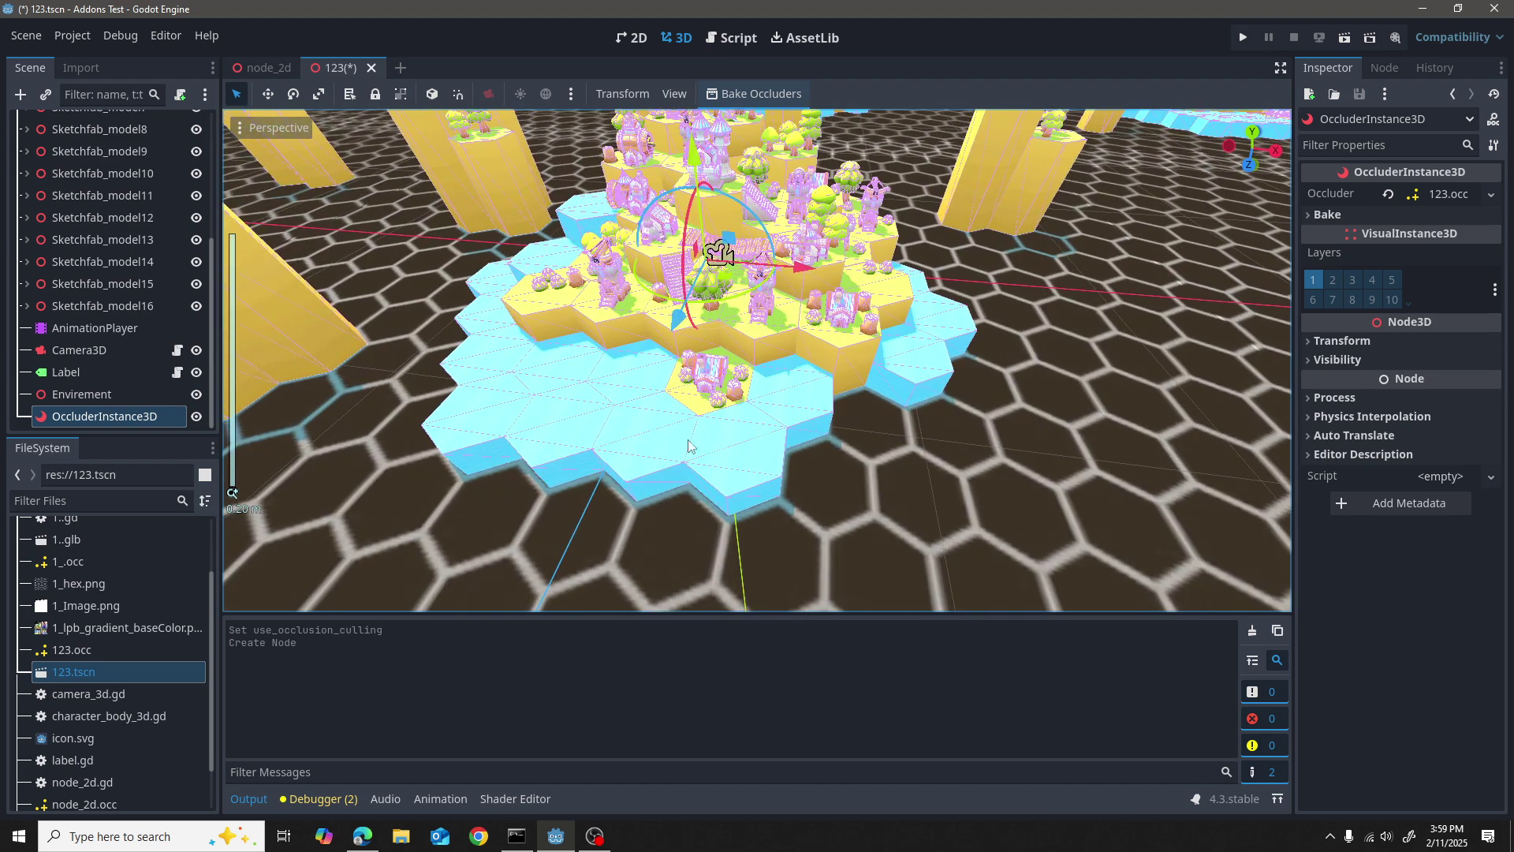
{"action": "scroll", "coordinate": [781, 418], "scroll_direction": "up", "scroll_amount": 3}
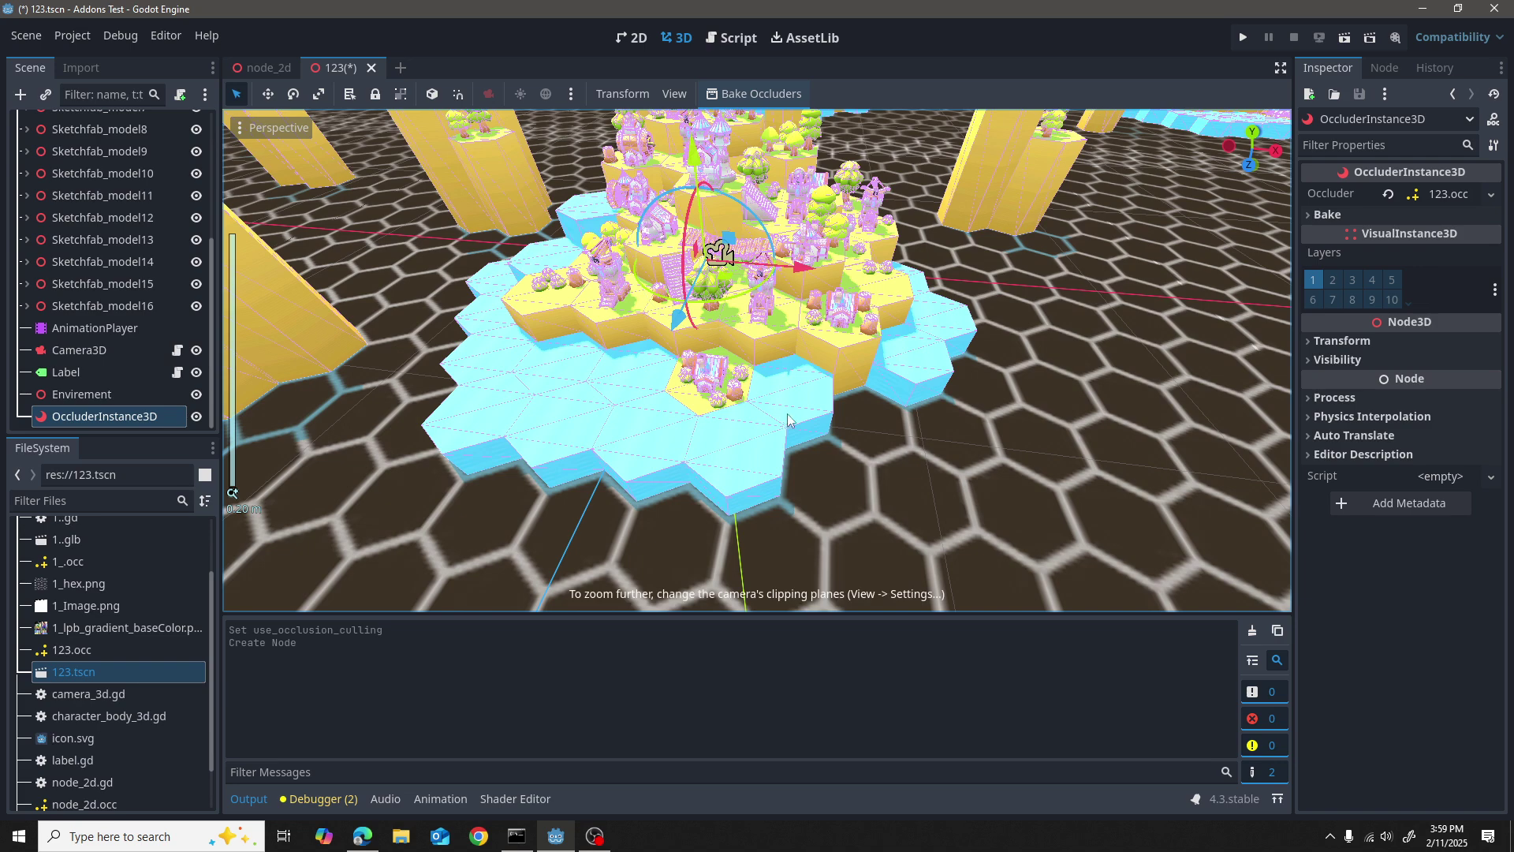
{"action": "mouse_move", "coordinate": [791, 413]}
{"action": "middle_mouse_down"}
{"action": "mouse_move", "coordinate": [795, 370]}
{"action": "mouse_move", "coordinate": [809, 429]}
{"action": "middle_mouse_up"}
{"action": "scroll", "coordinate": [717, 379], "scroll_direction": "up", "scroll_amount": 2}
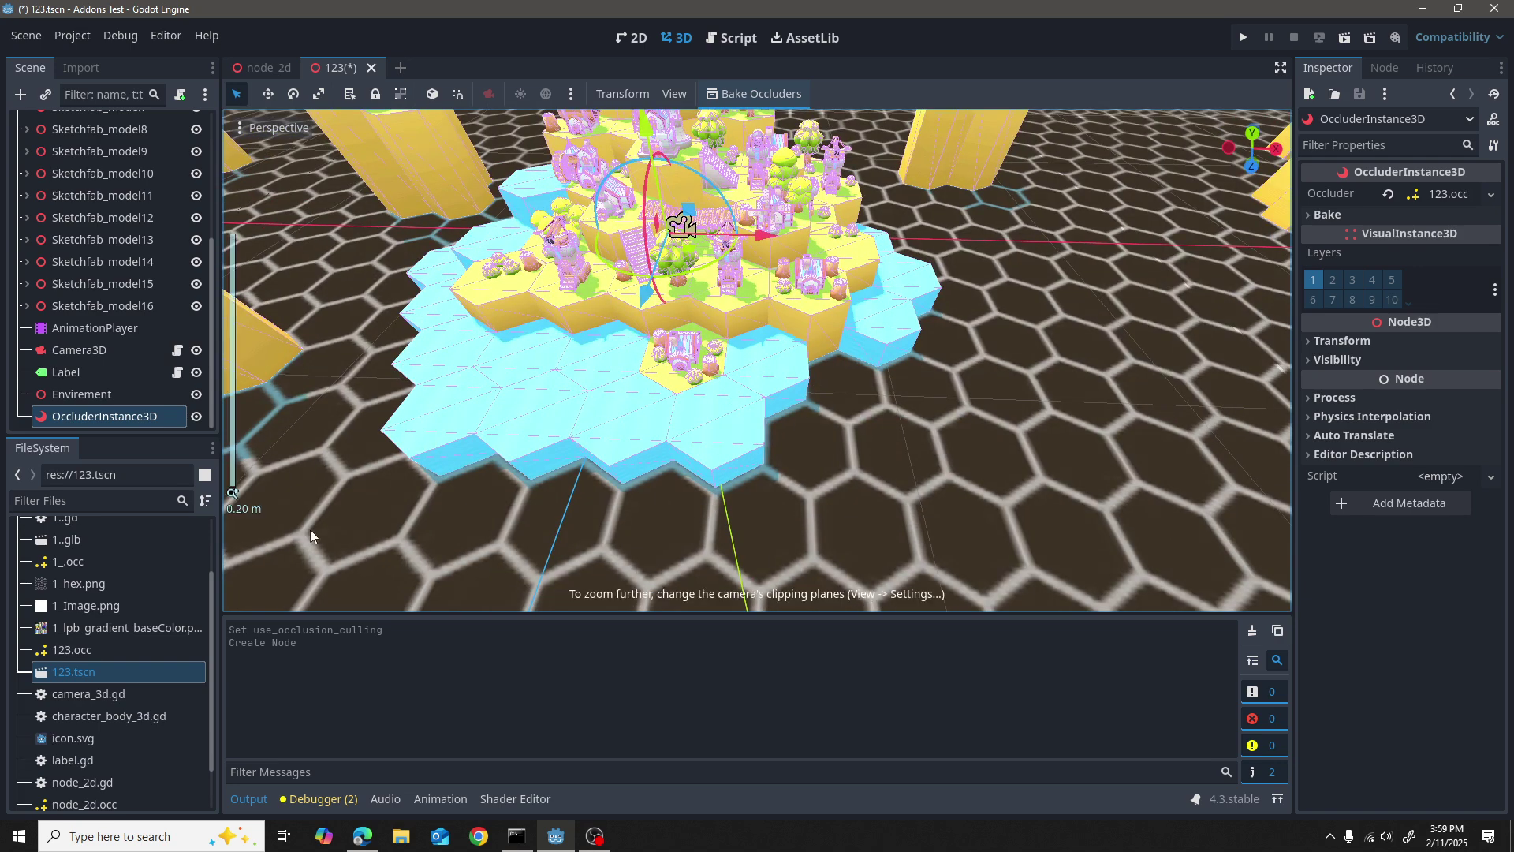
{"action": "scroll", "coordinate": [892, 583], "scroll_direction": "up", "scroll_amount": 2}
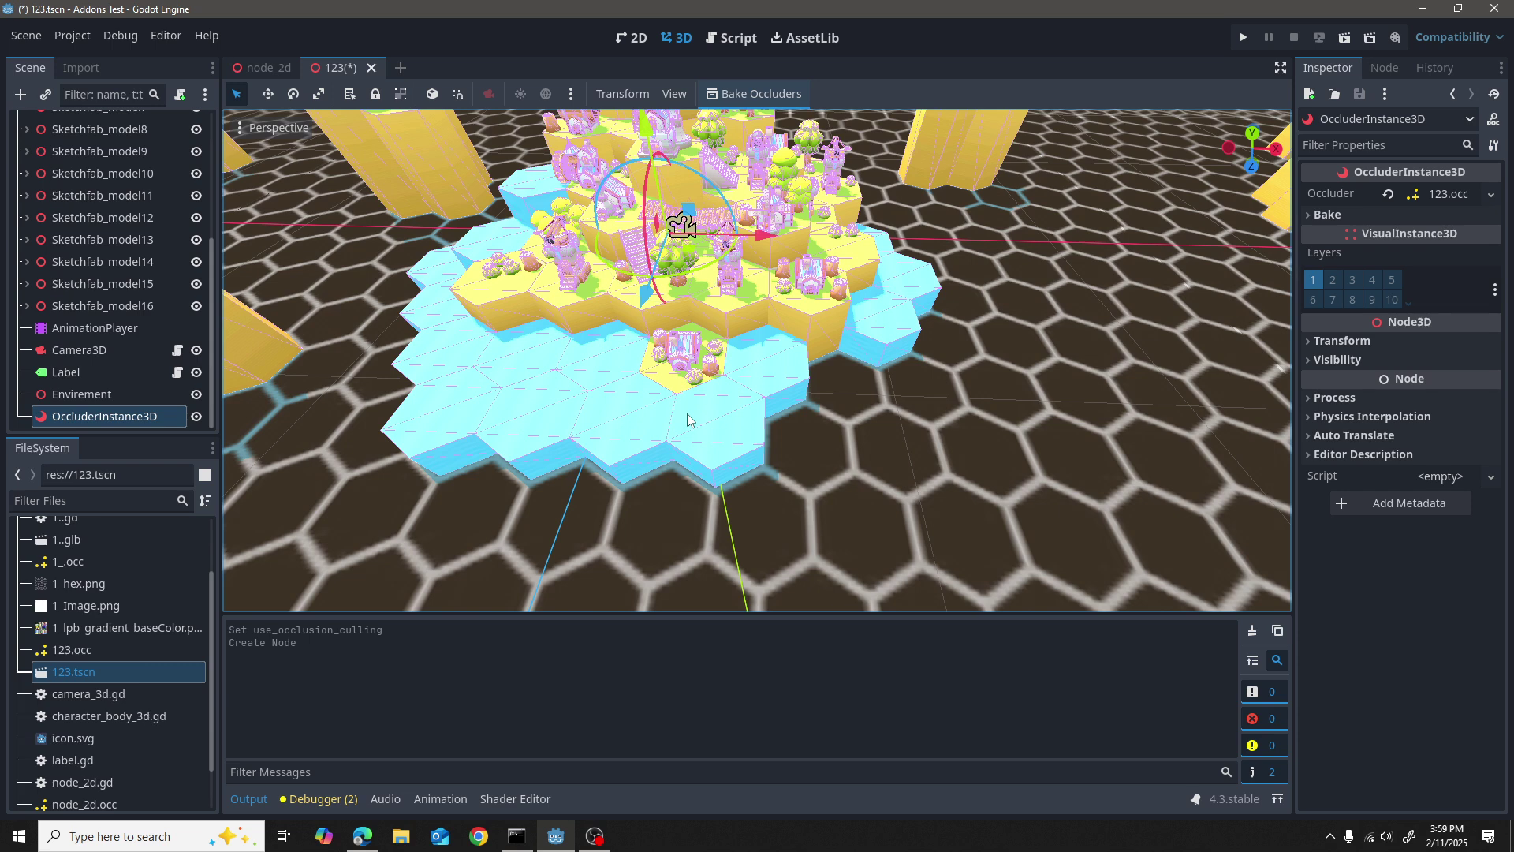
{"action": "scroll", "coordinate": [687, 413], "scroll_direction": "up", "scroll_amount": 2}
Step: Run the project and check the FPS with the camera close against an island's yellow cliff wall
{"action": "left_click", "coordinate": [1243, 39]}
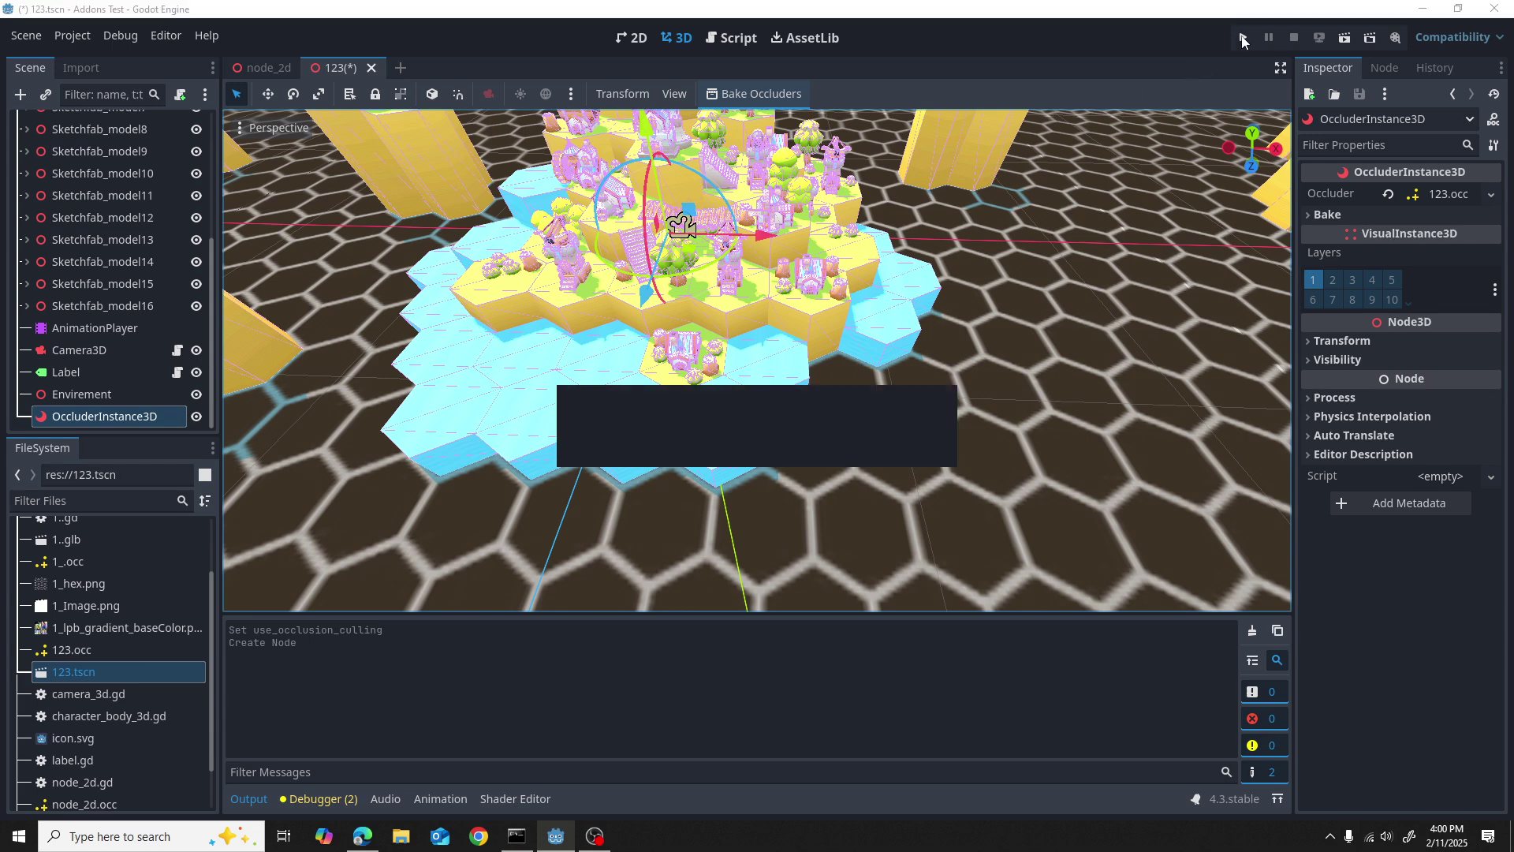
{"action": "left_click", "coordinate": [984, 250]}
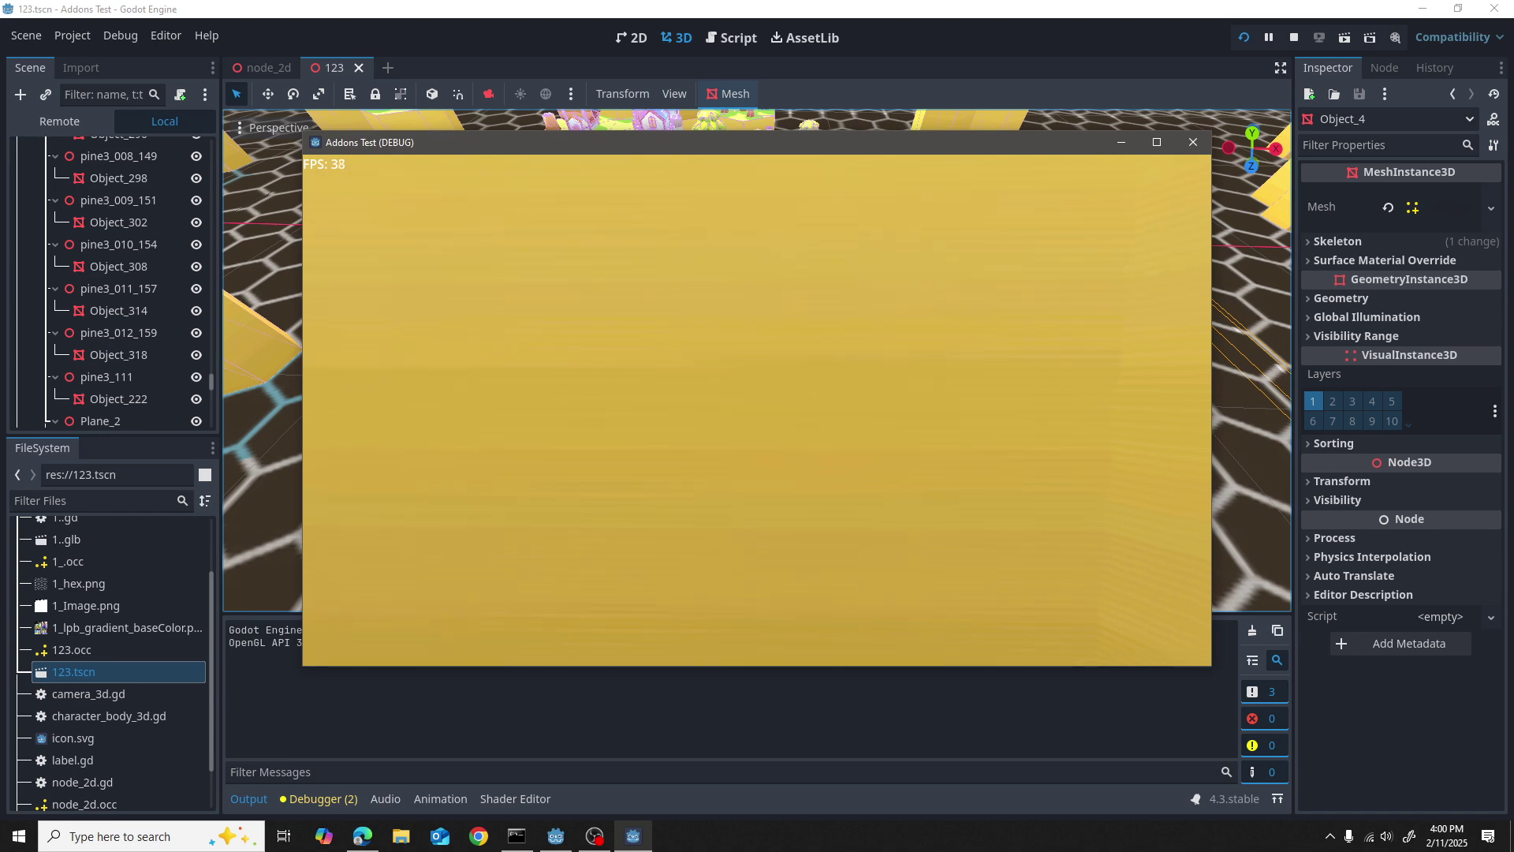
{"action": "key", "text": "w"}
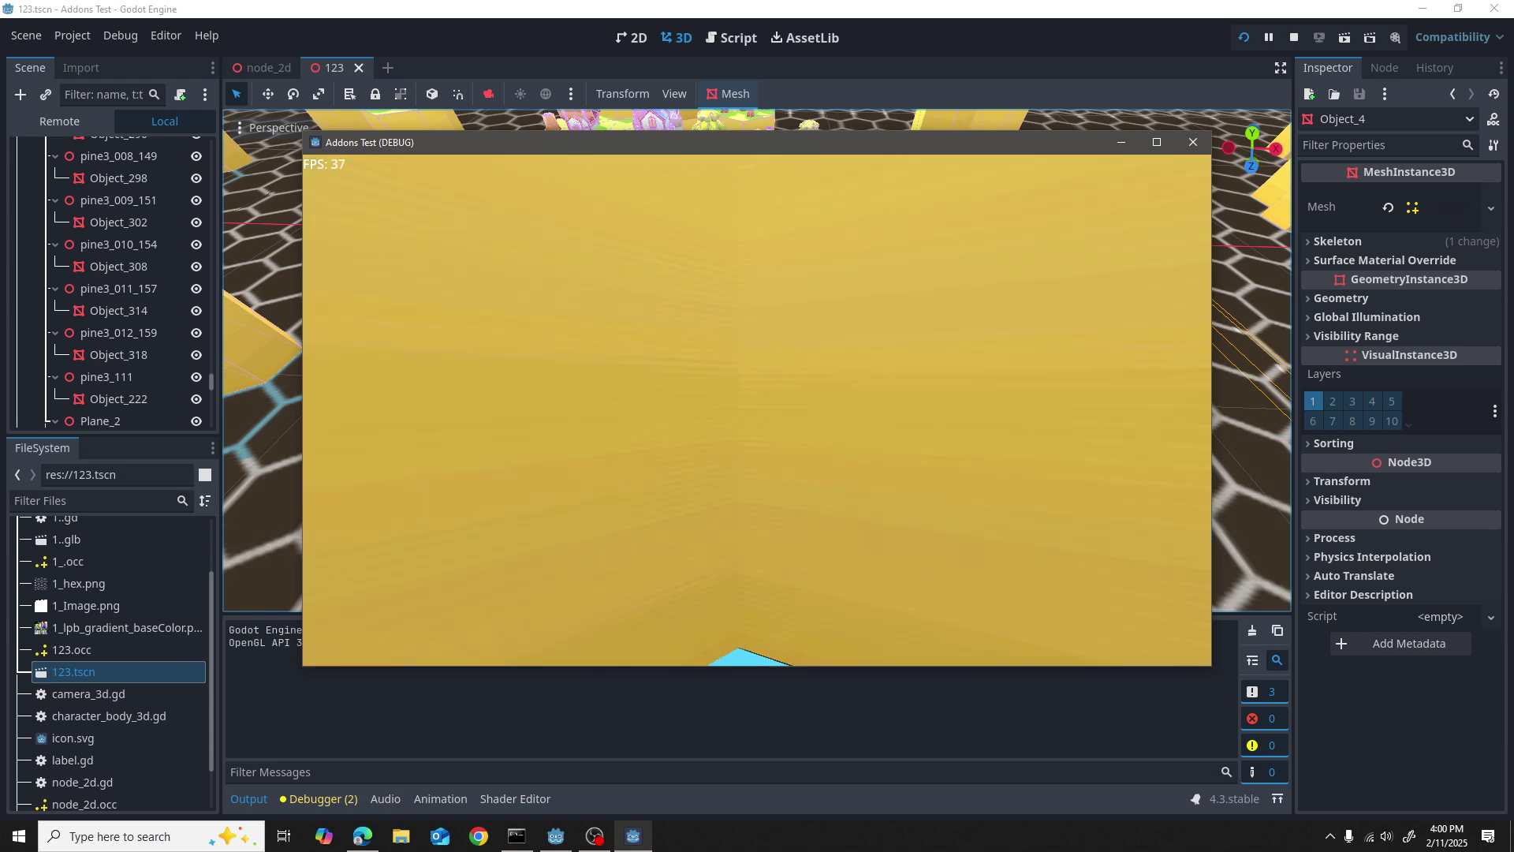
{"action": "key", "text": "w"}
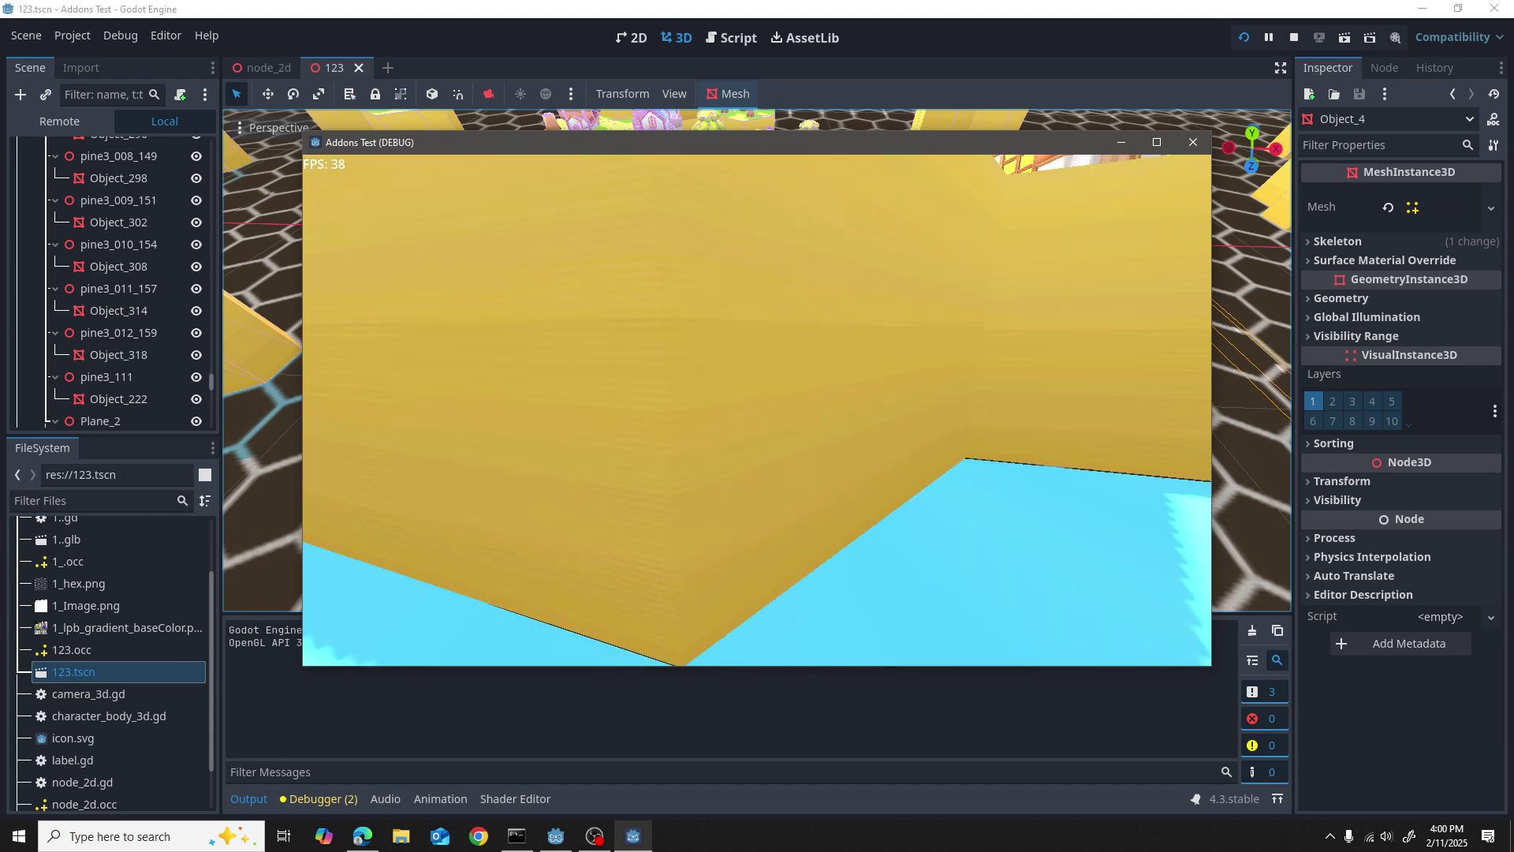
{"action": "key", "text": "w"}
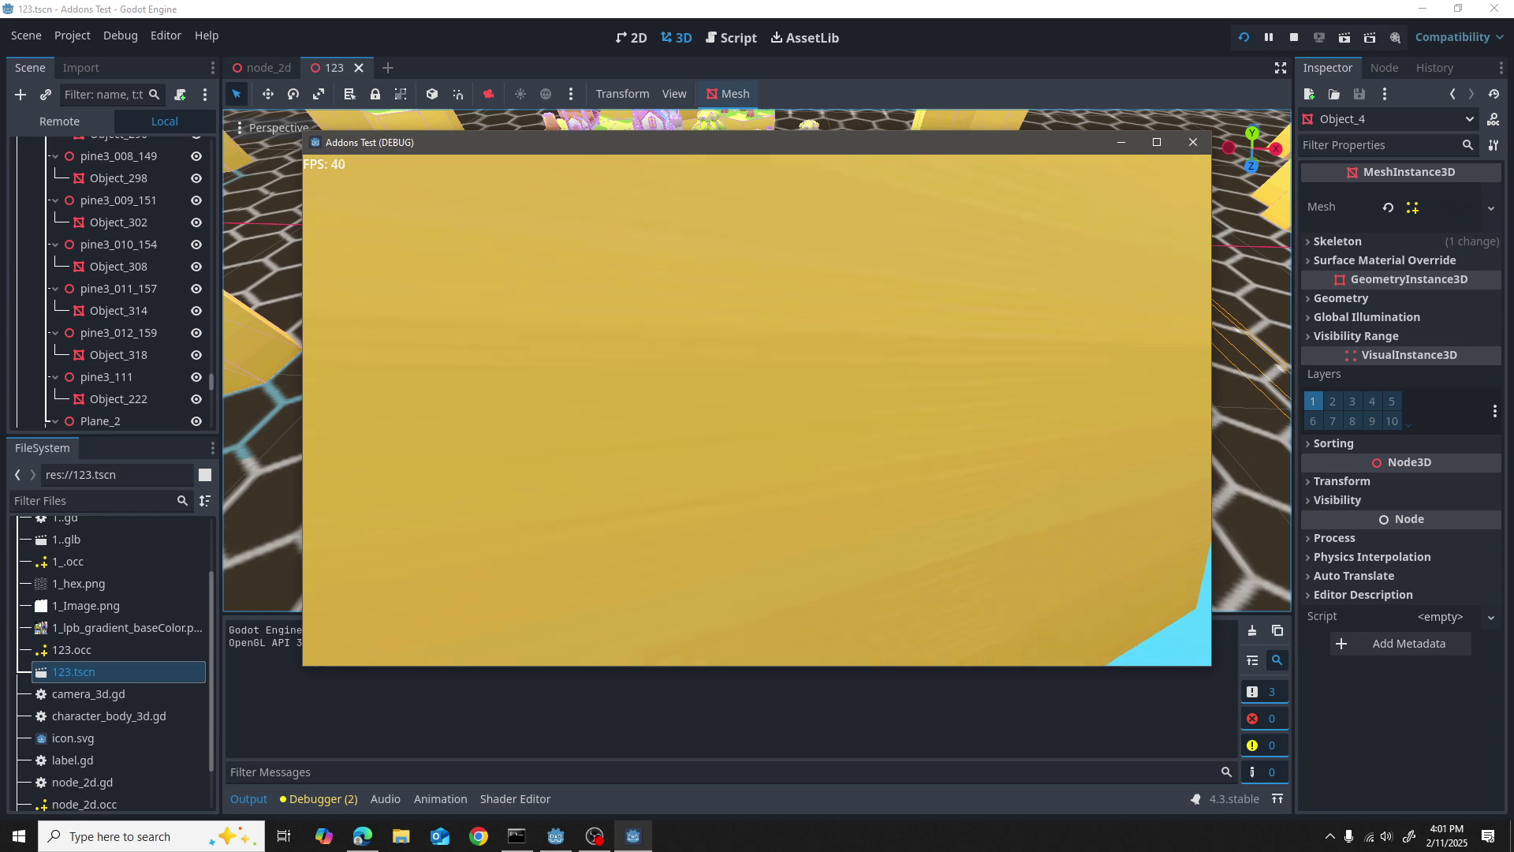
{"action": "key", "text": "w"}
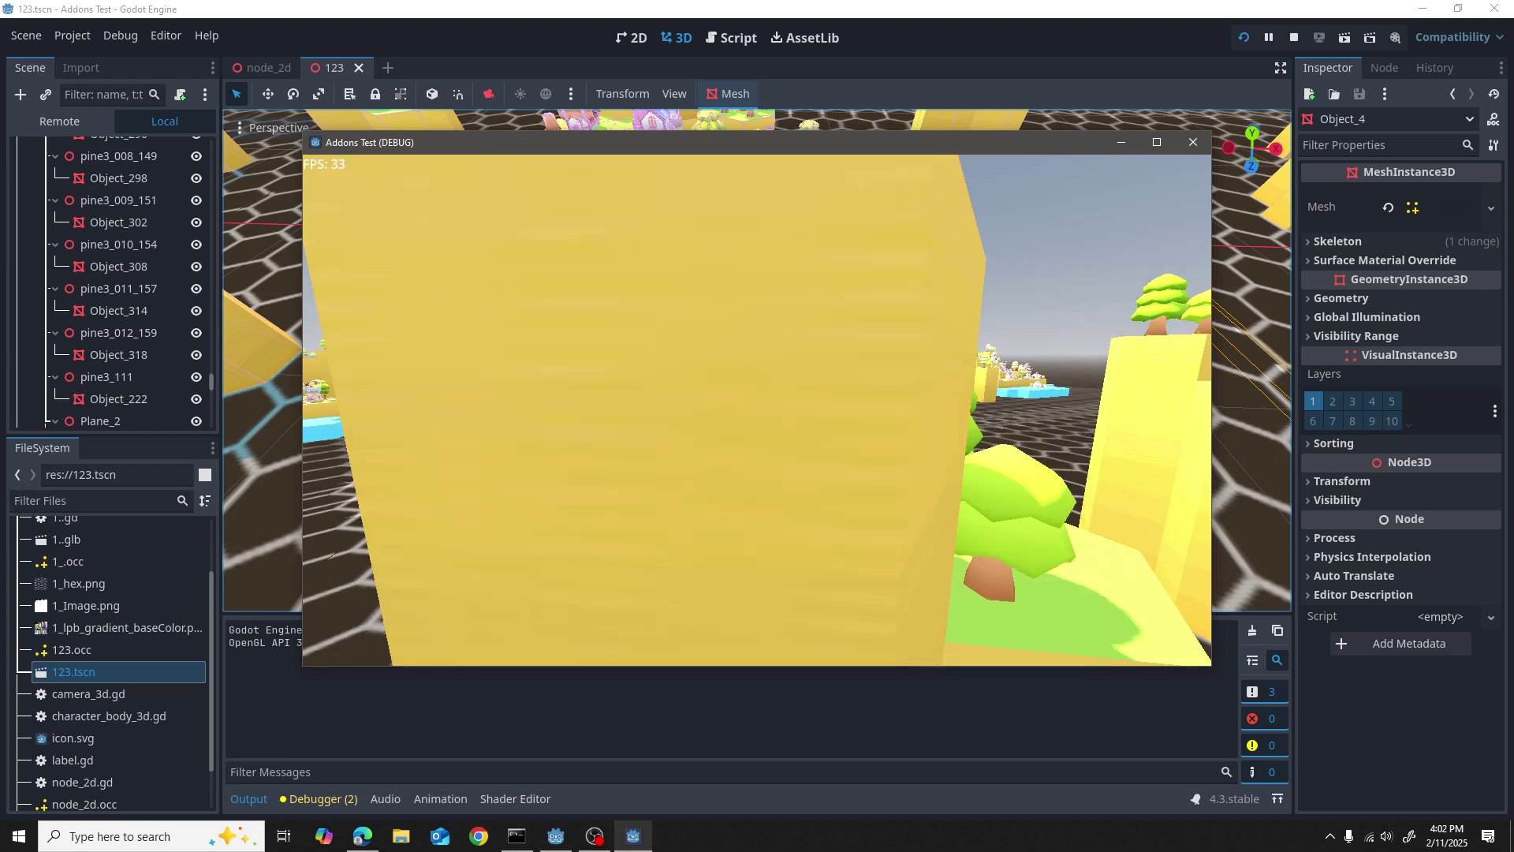
Step: Fly the running game's camera high above the island grid and check the FPS with many islands in view
{"action": "key", "text": "space"}
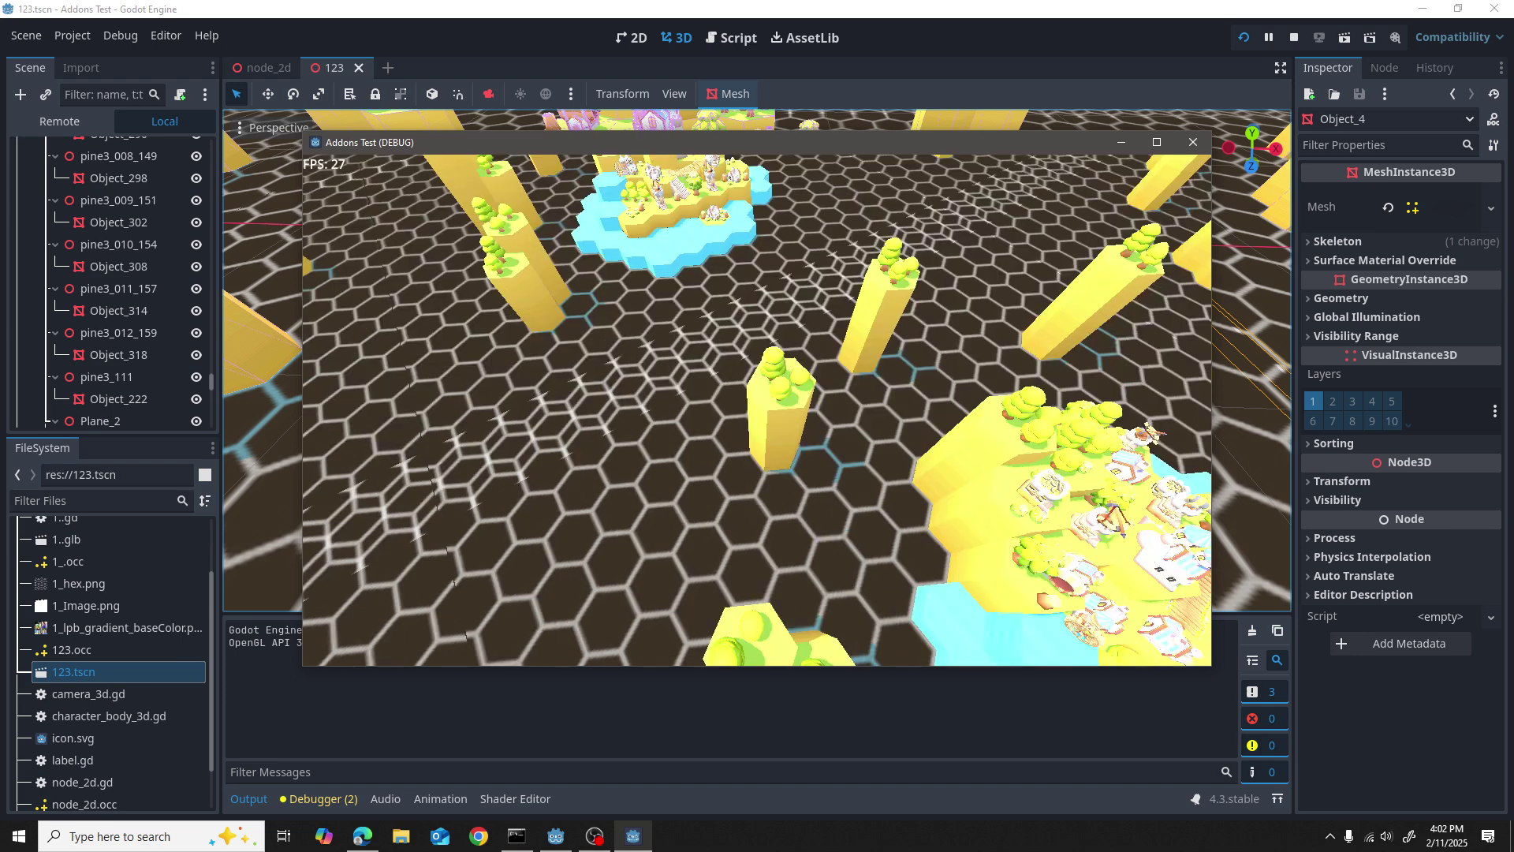
{"action": "key", "text": "w"}
{"action": "key", "text": "w"}
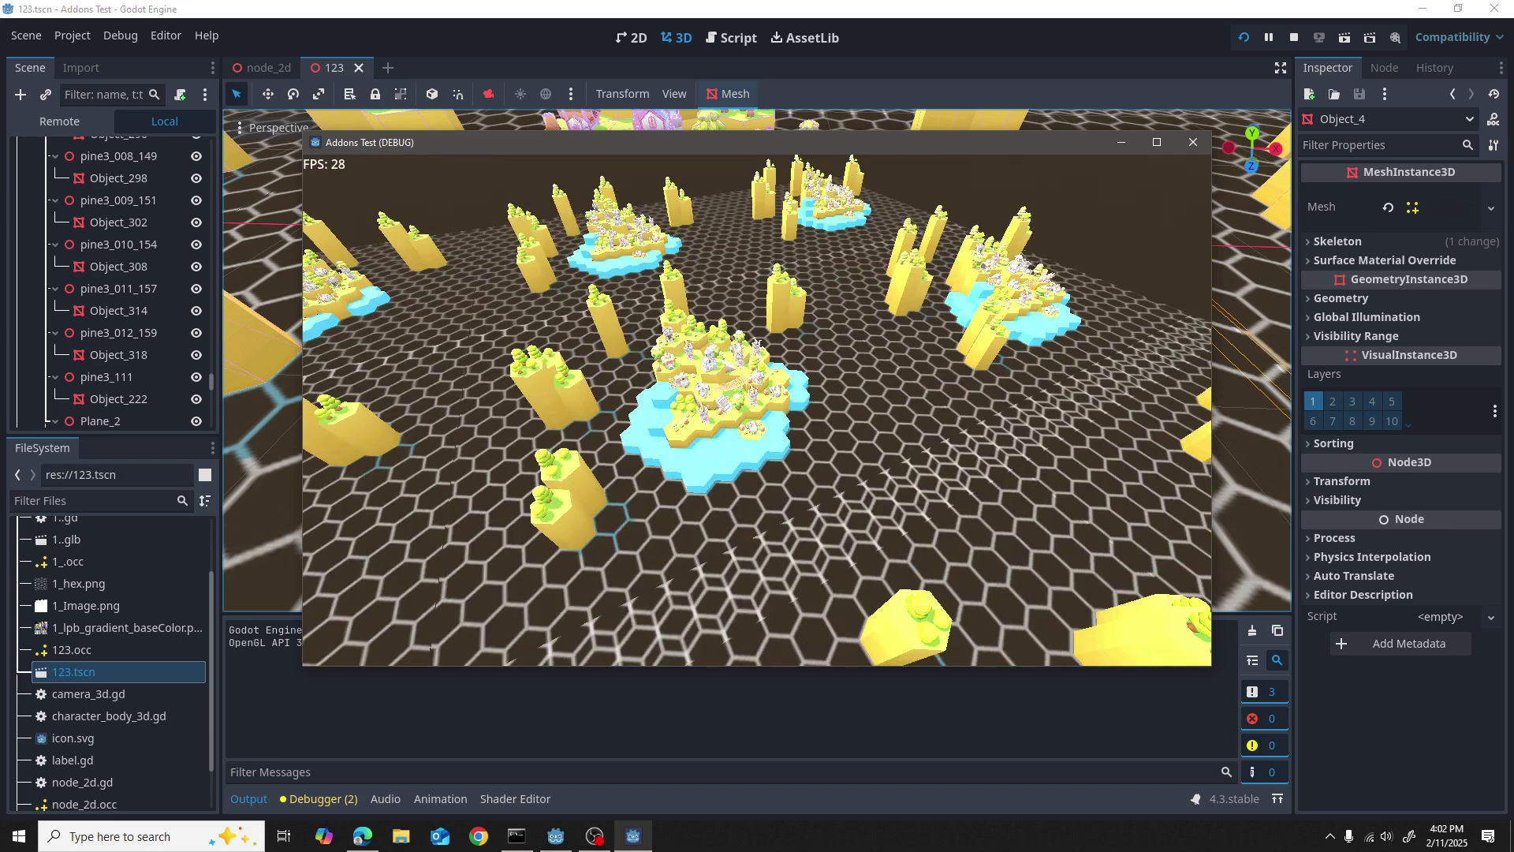
{"action": "key", "text": "w"}
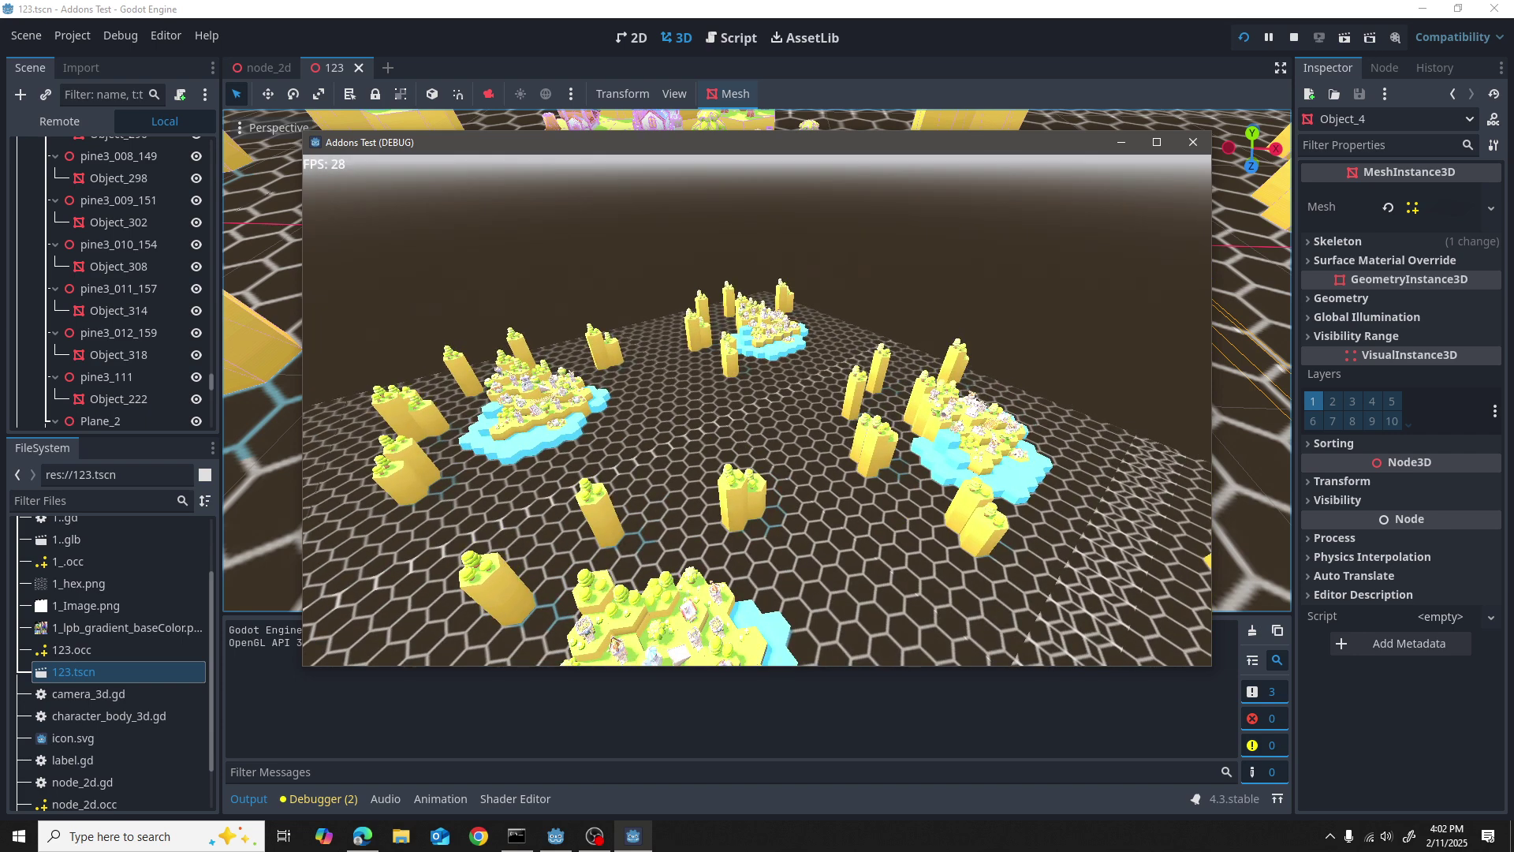
{"action": "key", "text": "w"}
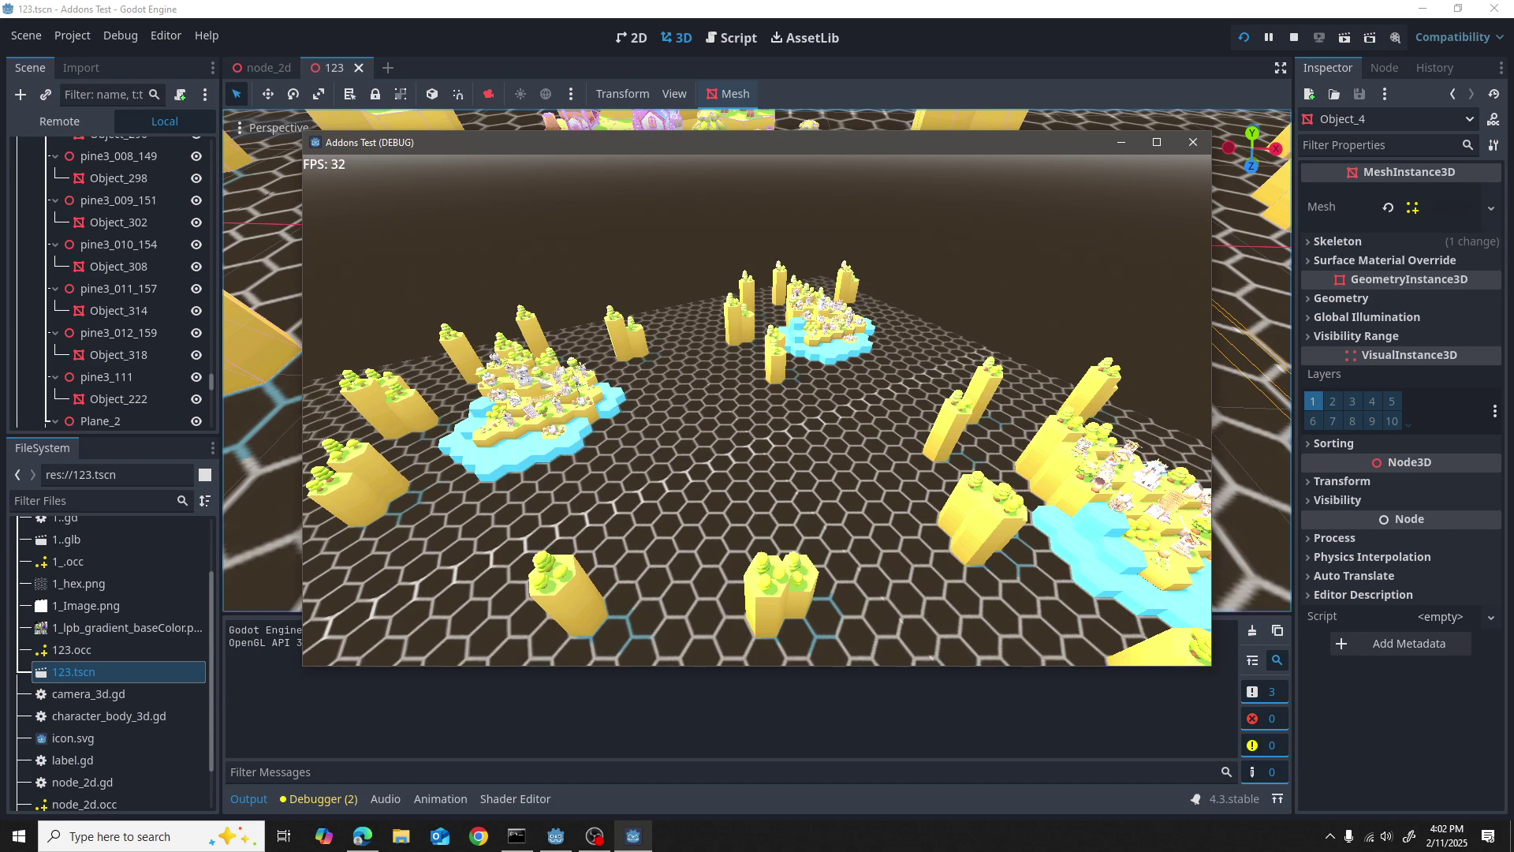
{"action": "key", "text": "w"}
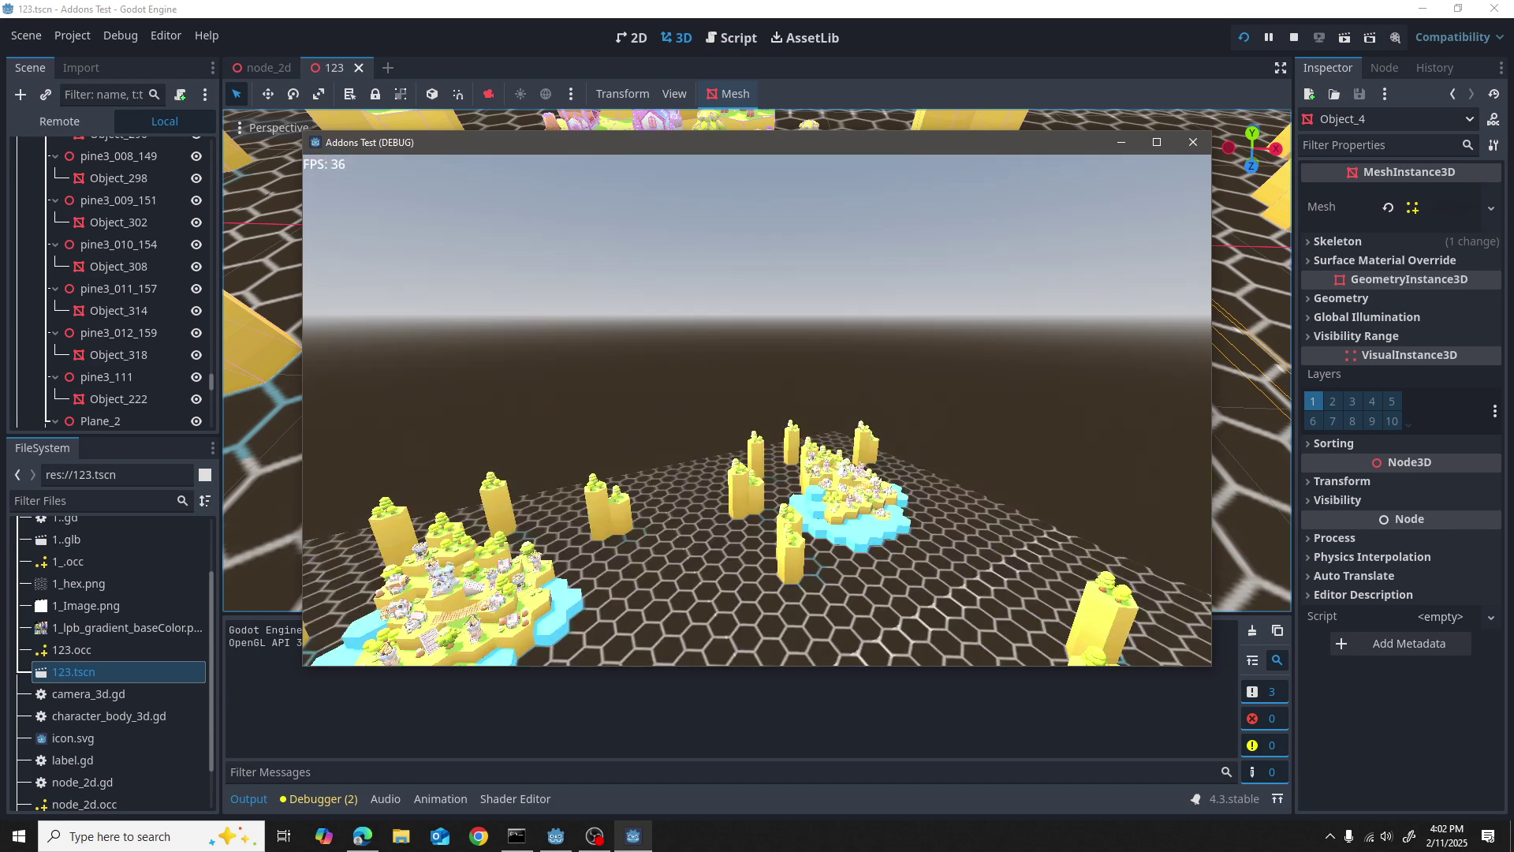
{"action": "key", "text": "w"}
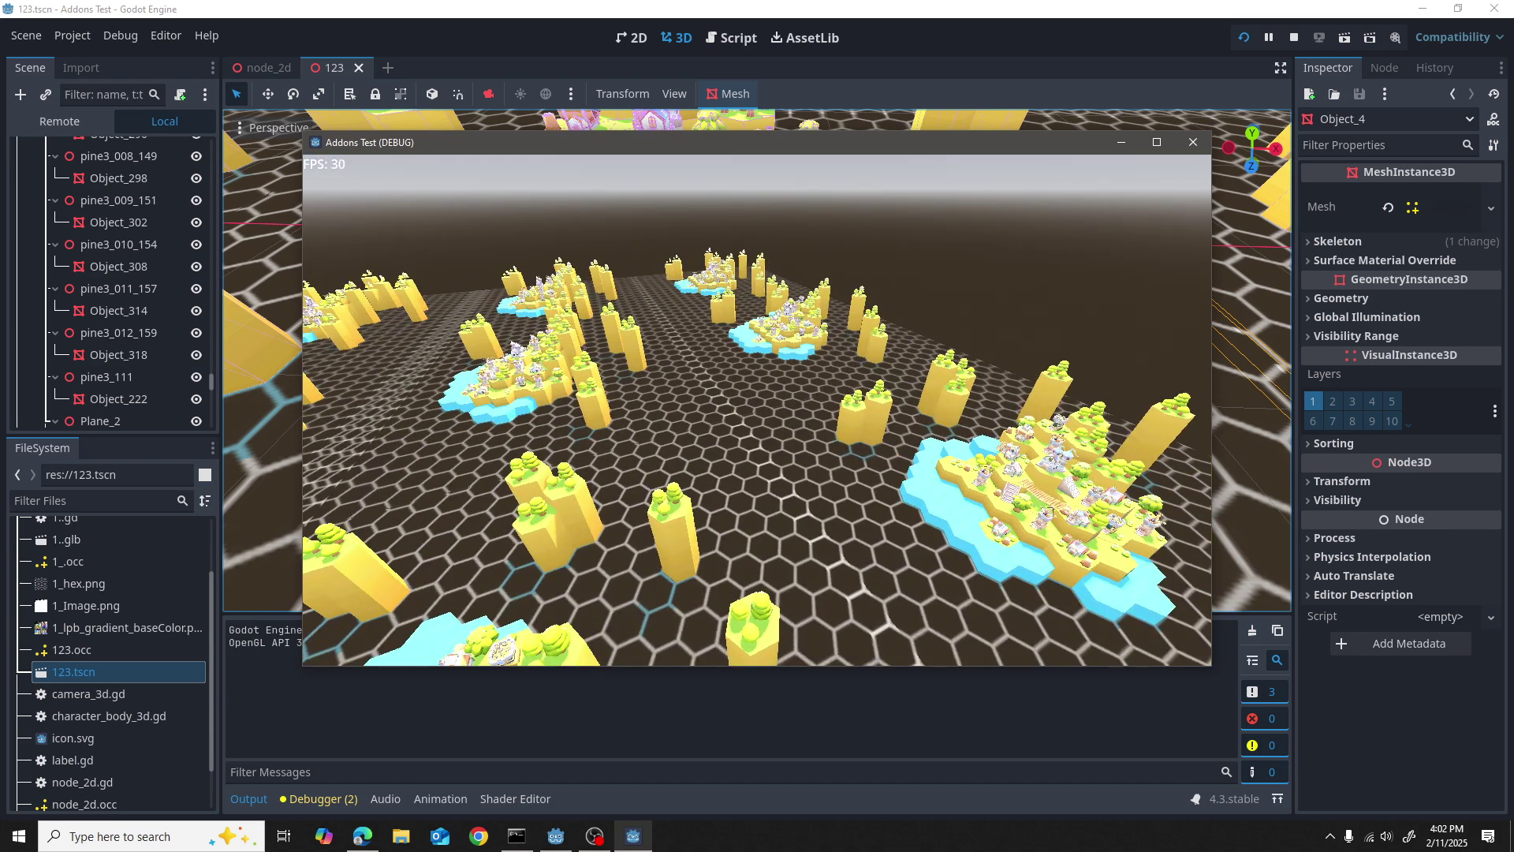
{"action": "key", "text": "w"}
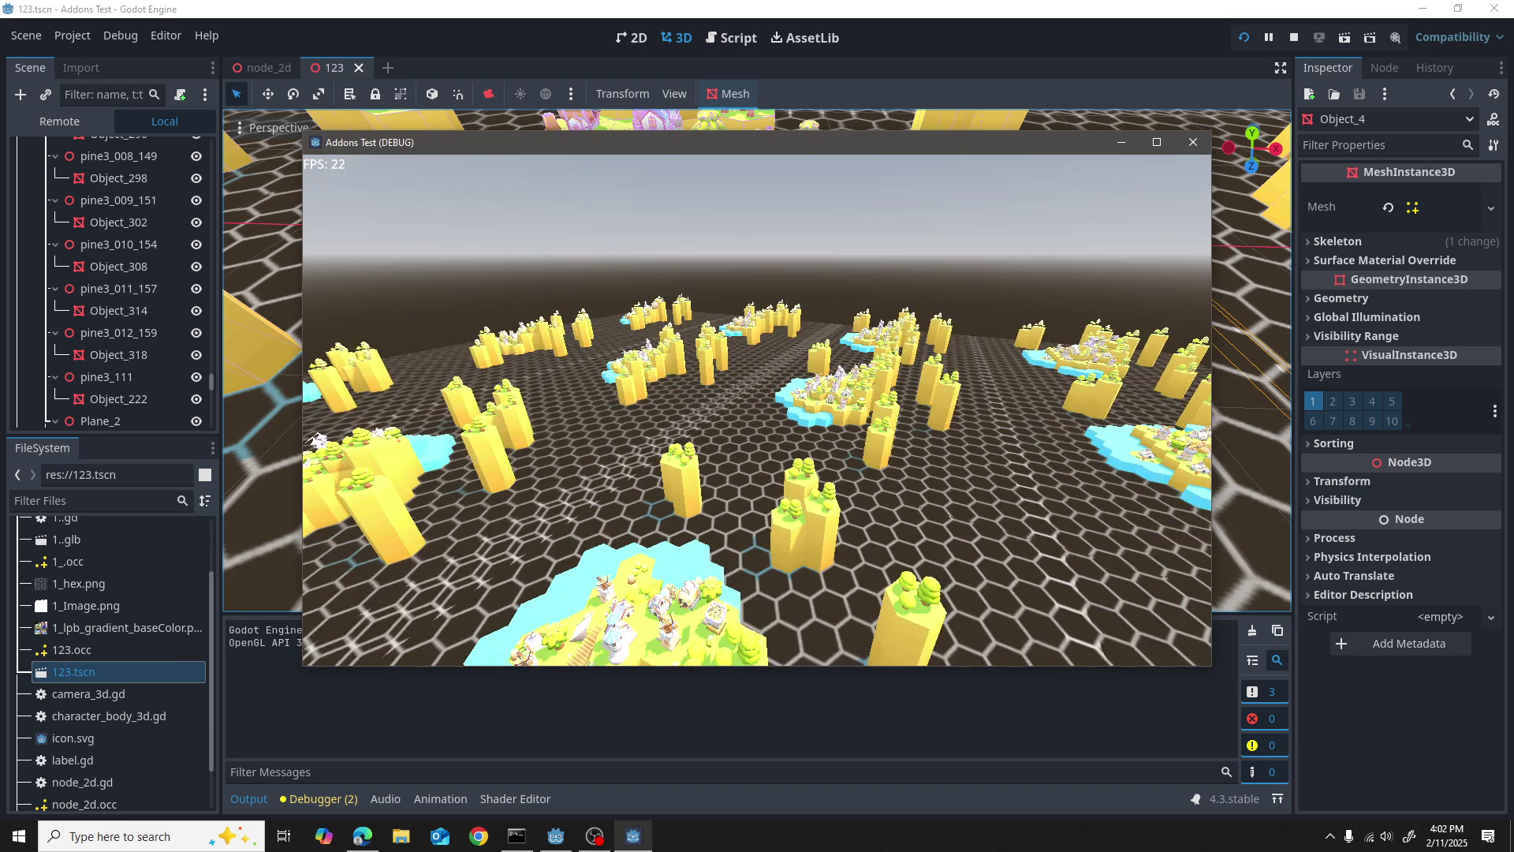
{"action": "key", "text": "w"}
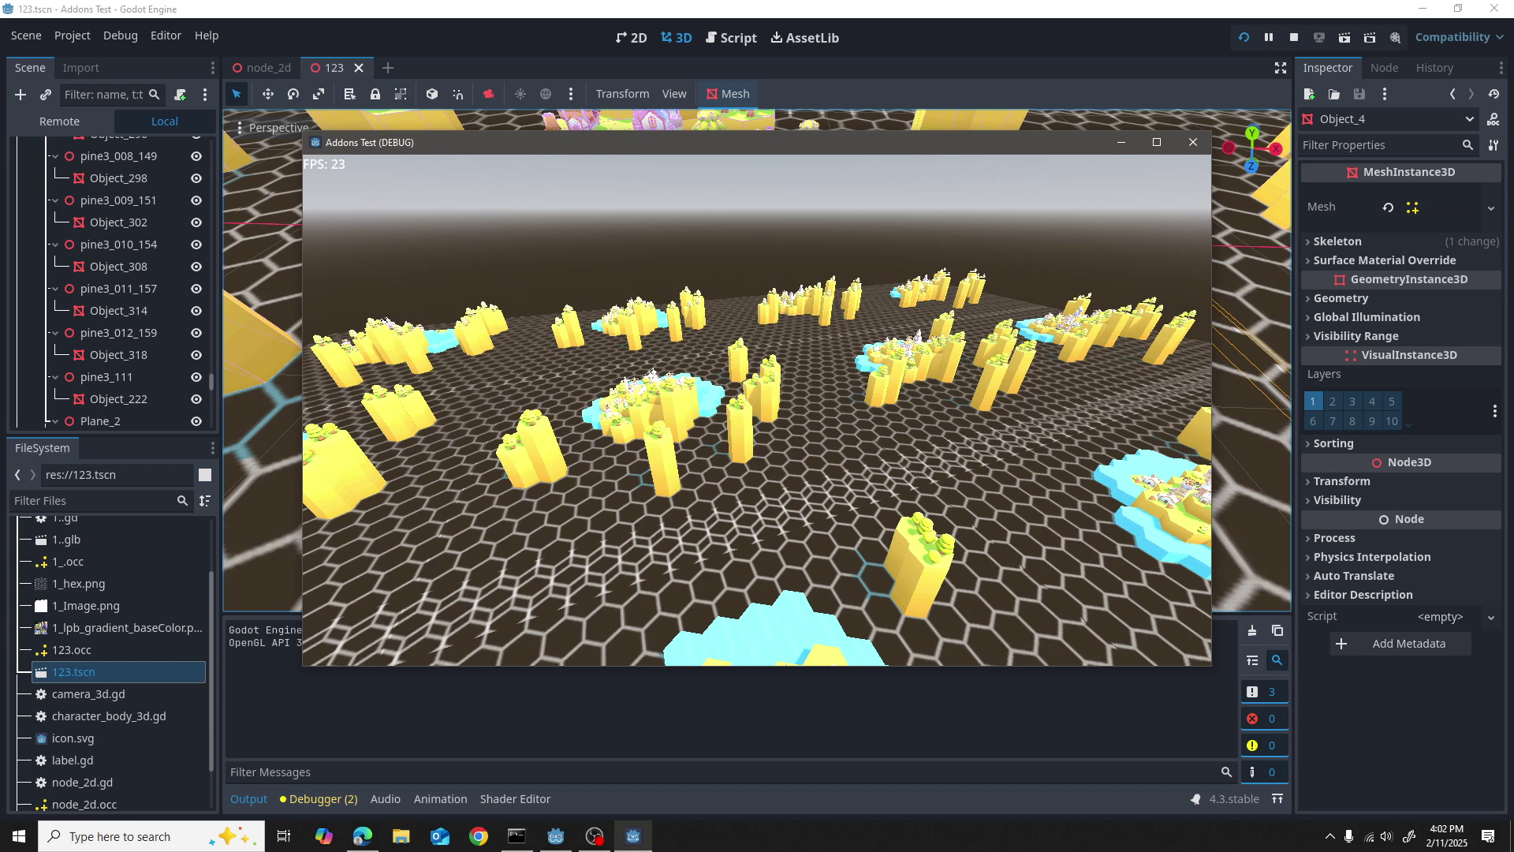
{"action": "key", "text": "w"}
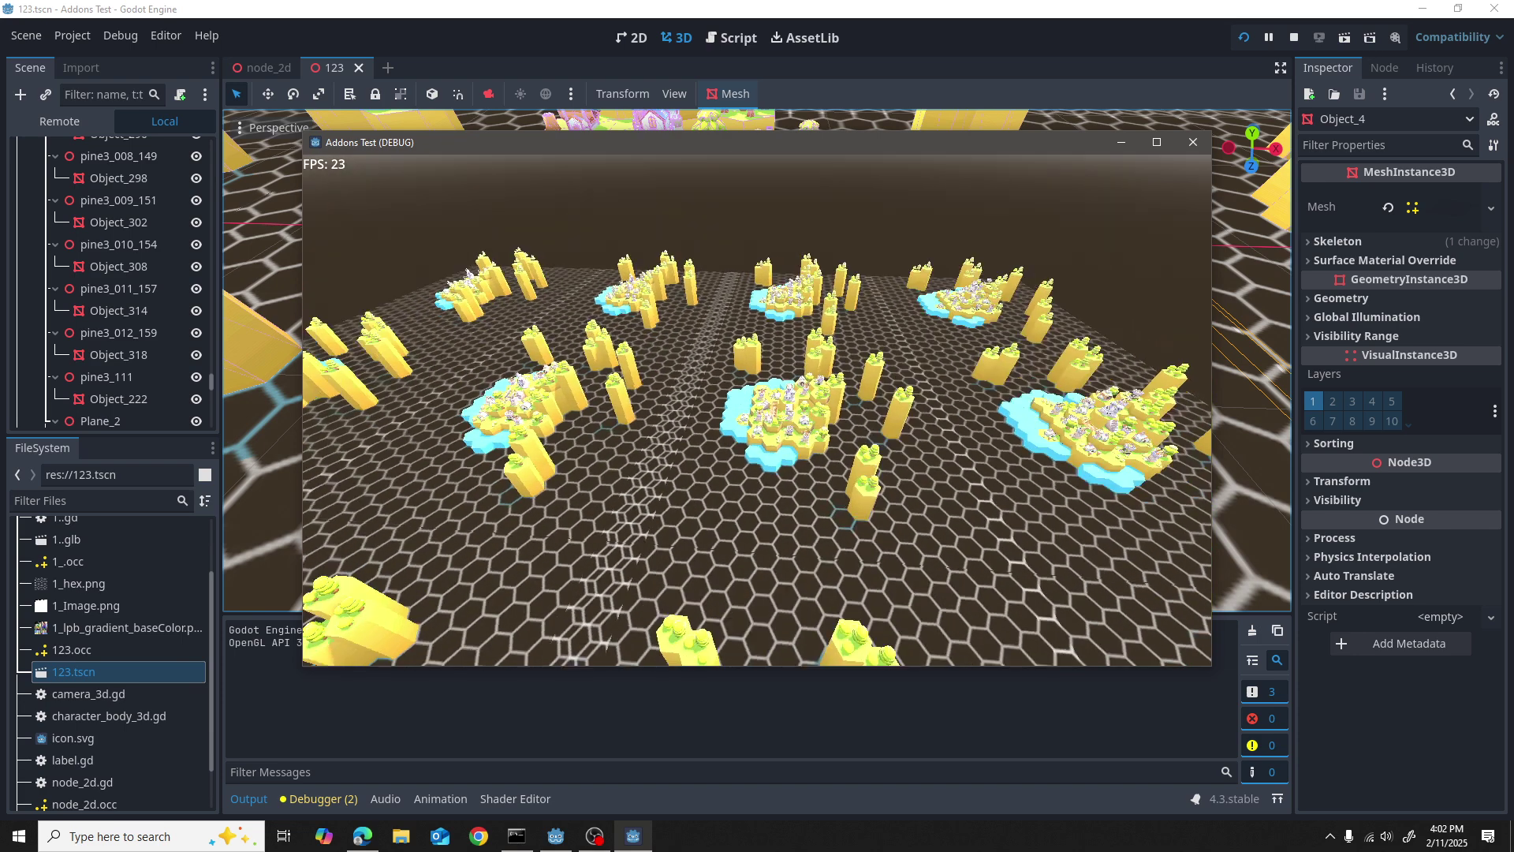
{"action": "key", "text": "w"}
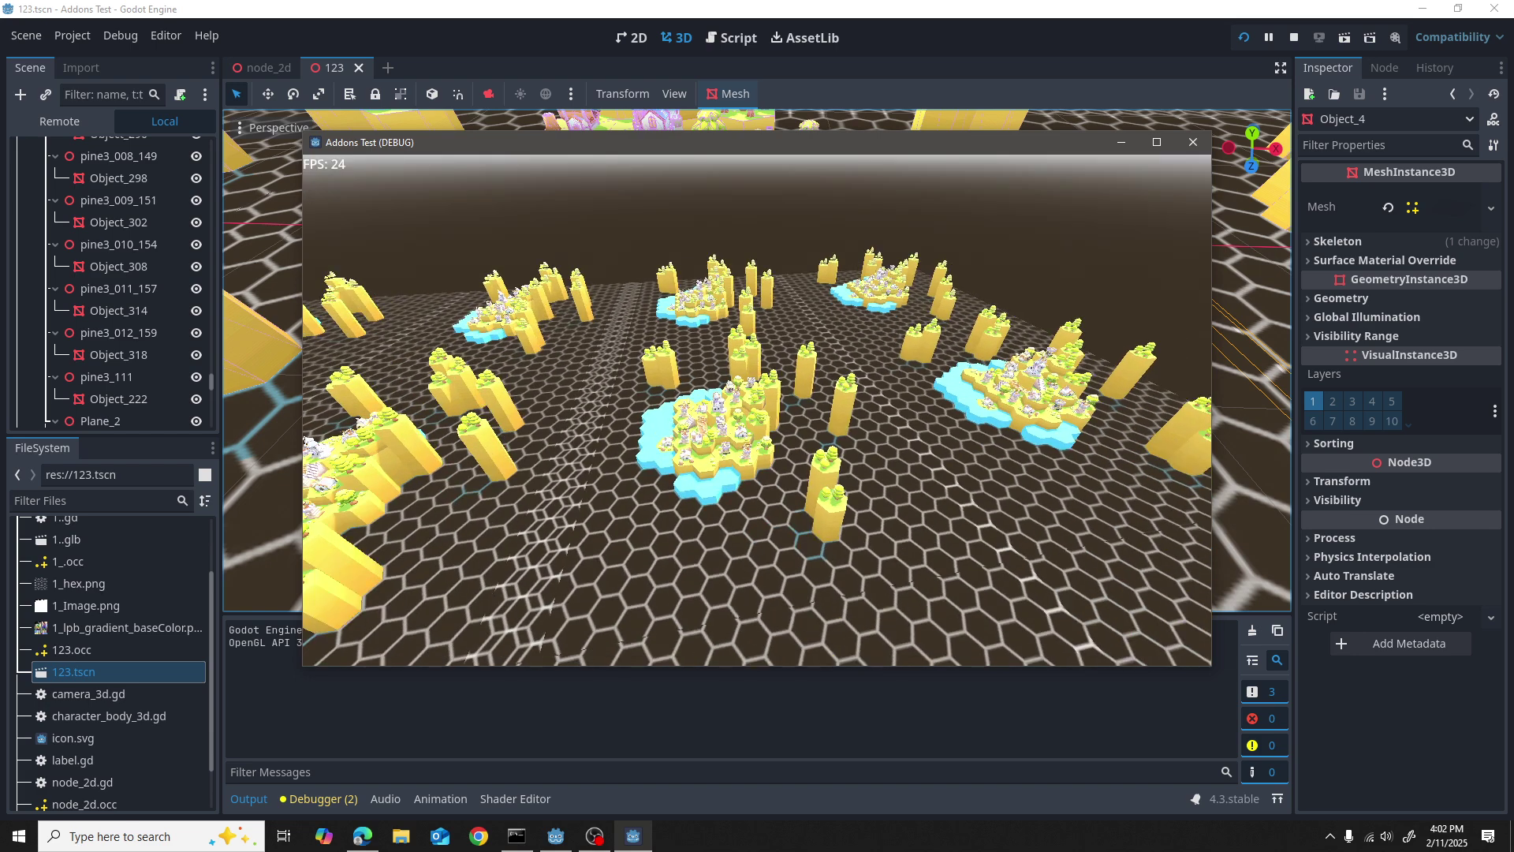
{"action": "key", "text": "w"}
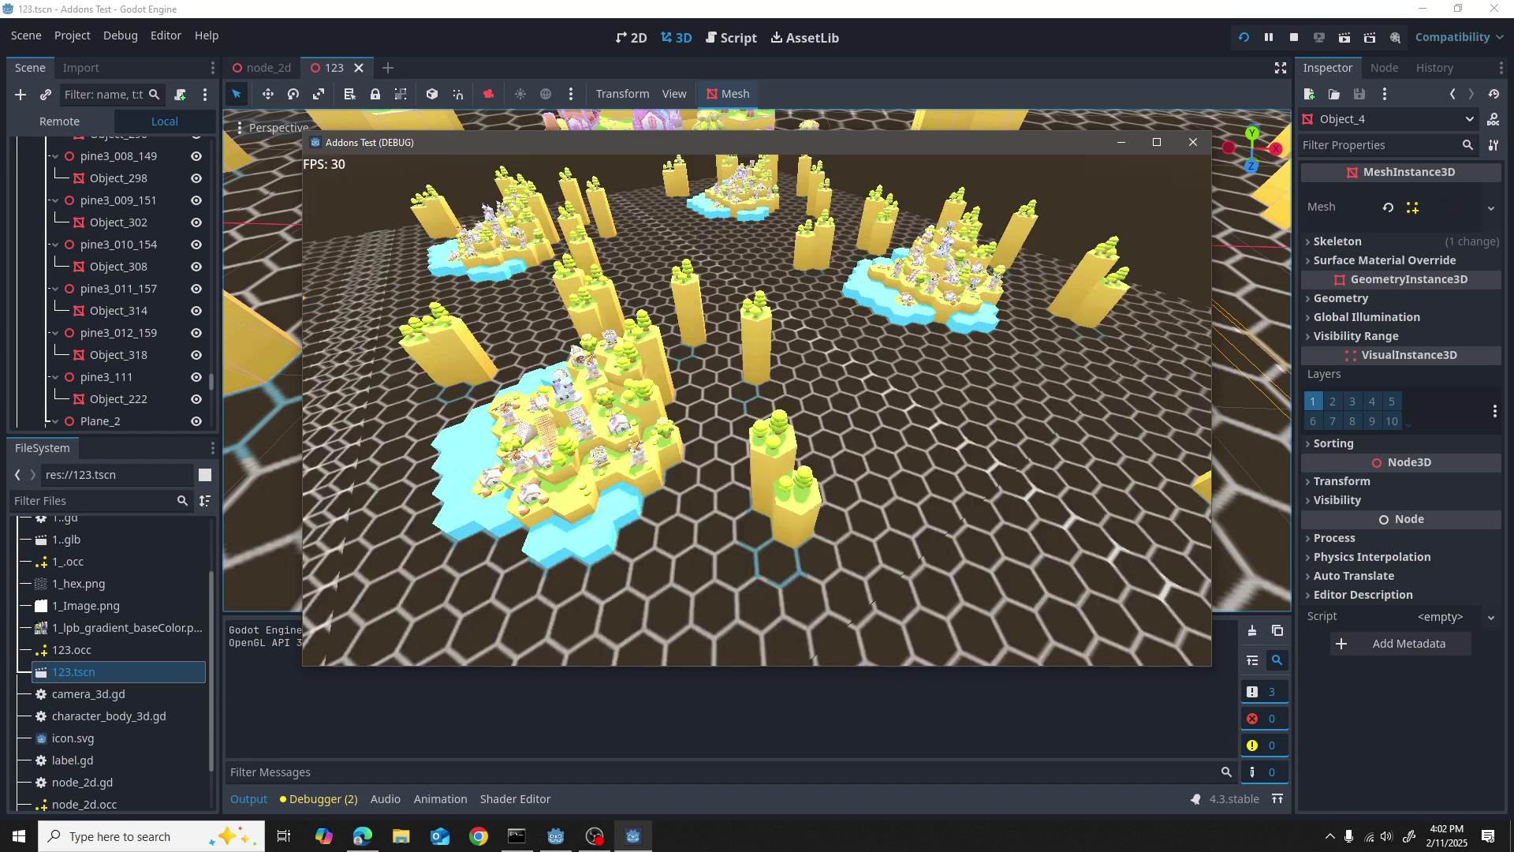
Step: Fly down to the tall tree-topped pillars and check the FPS with a pillar blocking the view of the islands
{"action": "key", "text": "w"}
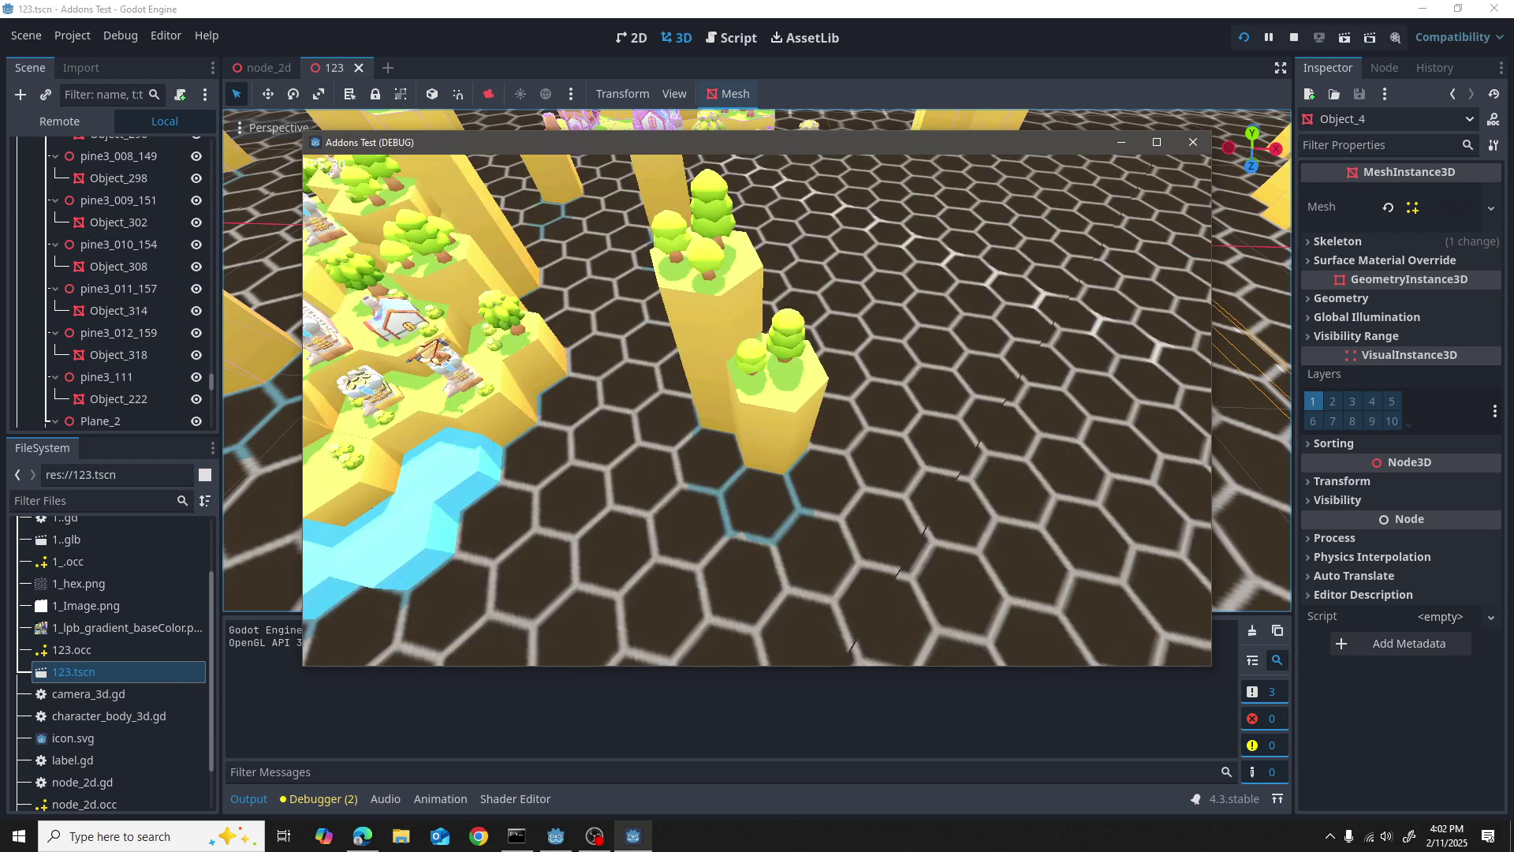
{"action": "key", "text": "w"}
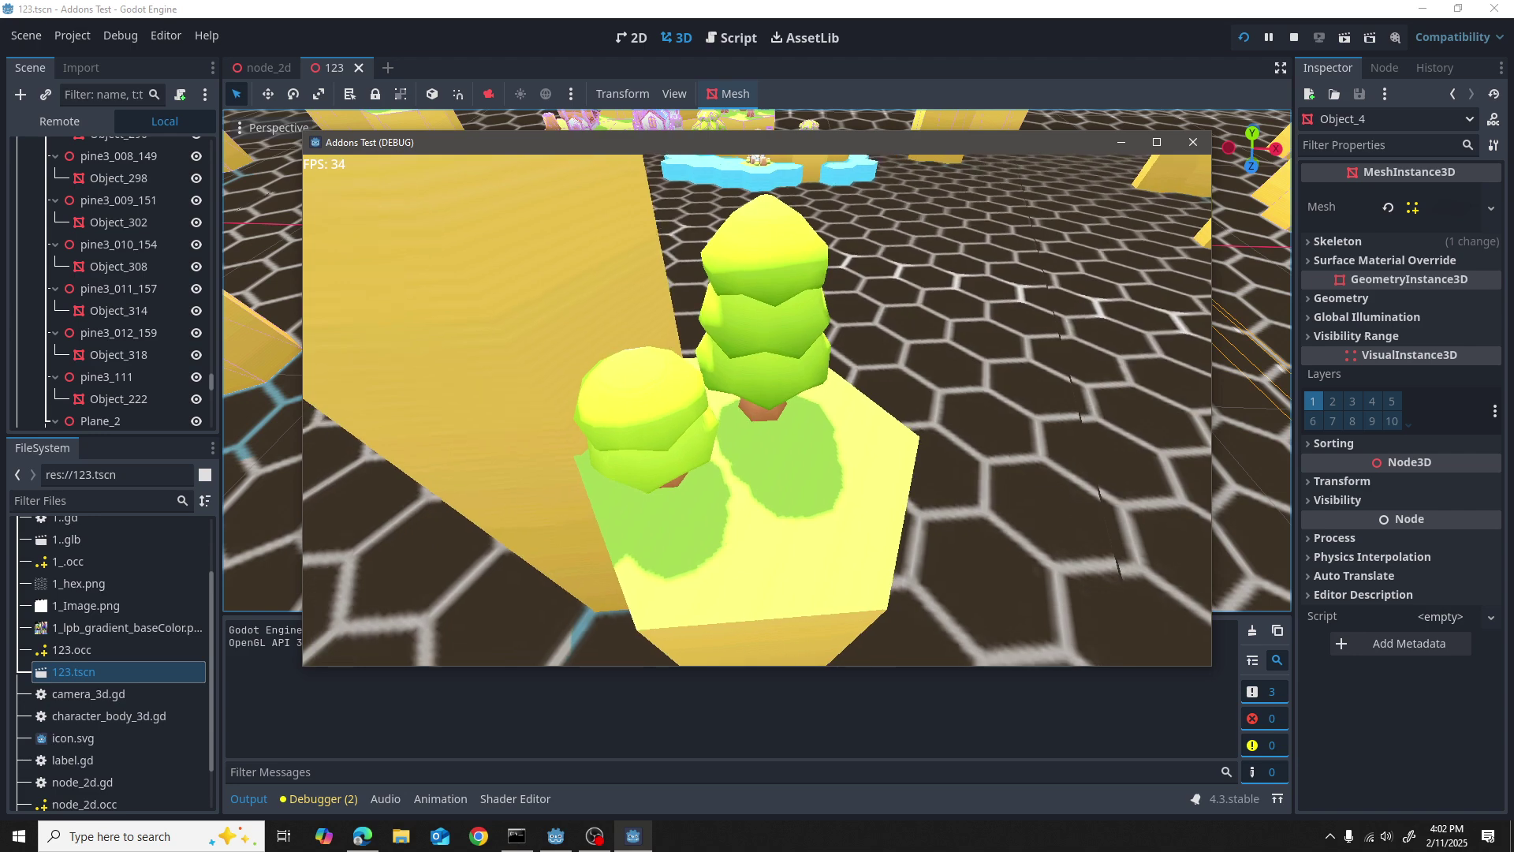
{"action": "key", "text": "w"}
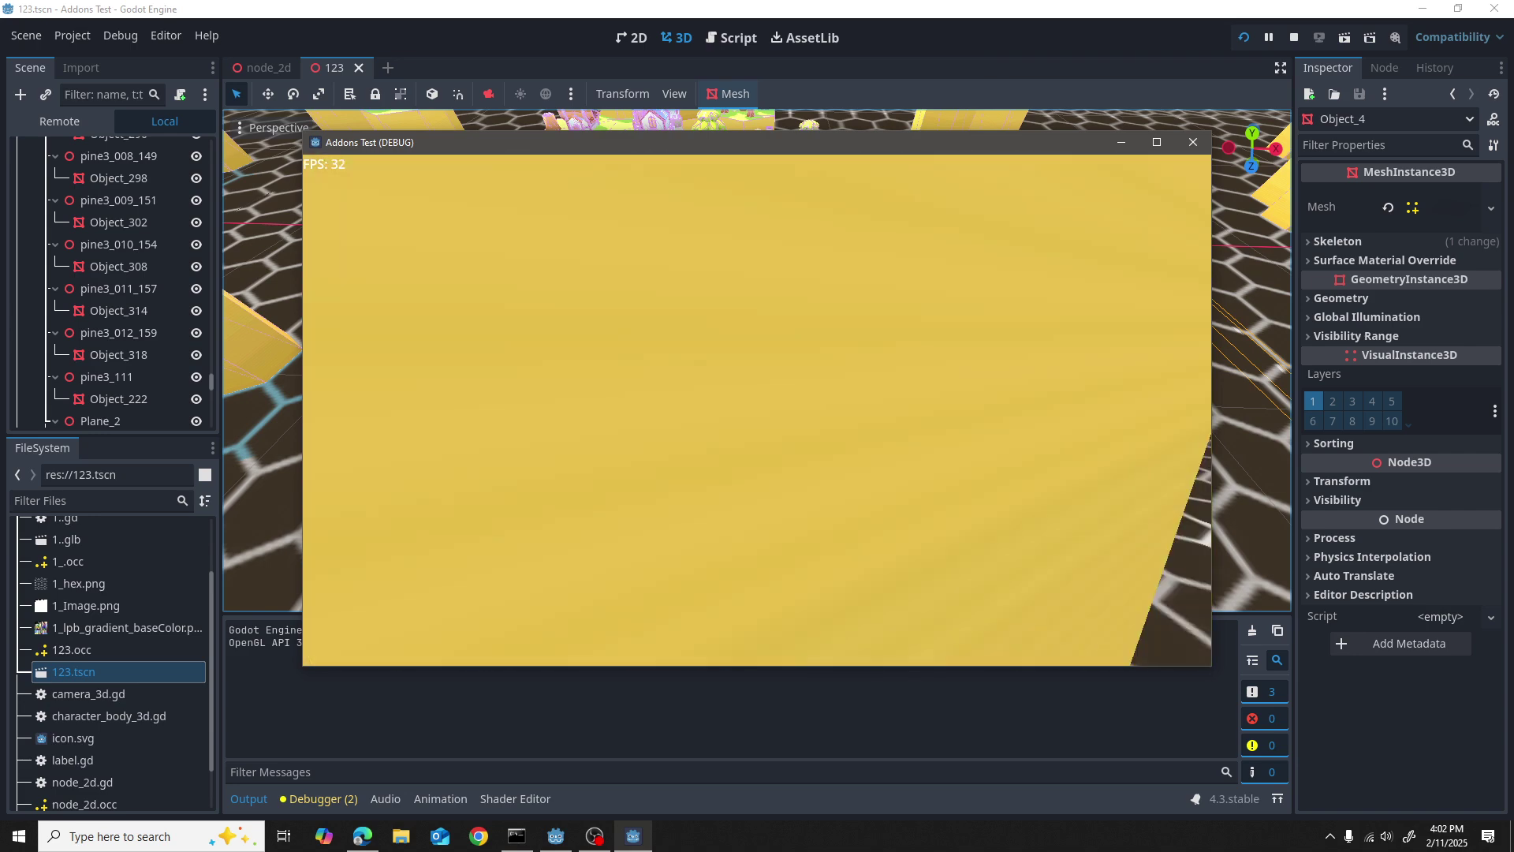
{"action": "key", "text": "s"}
{"action": "key", "text": "w"}
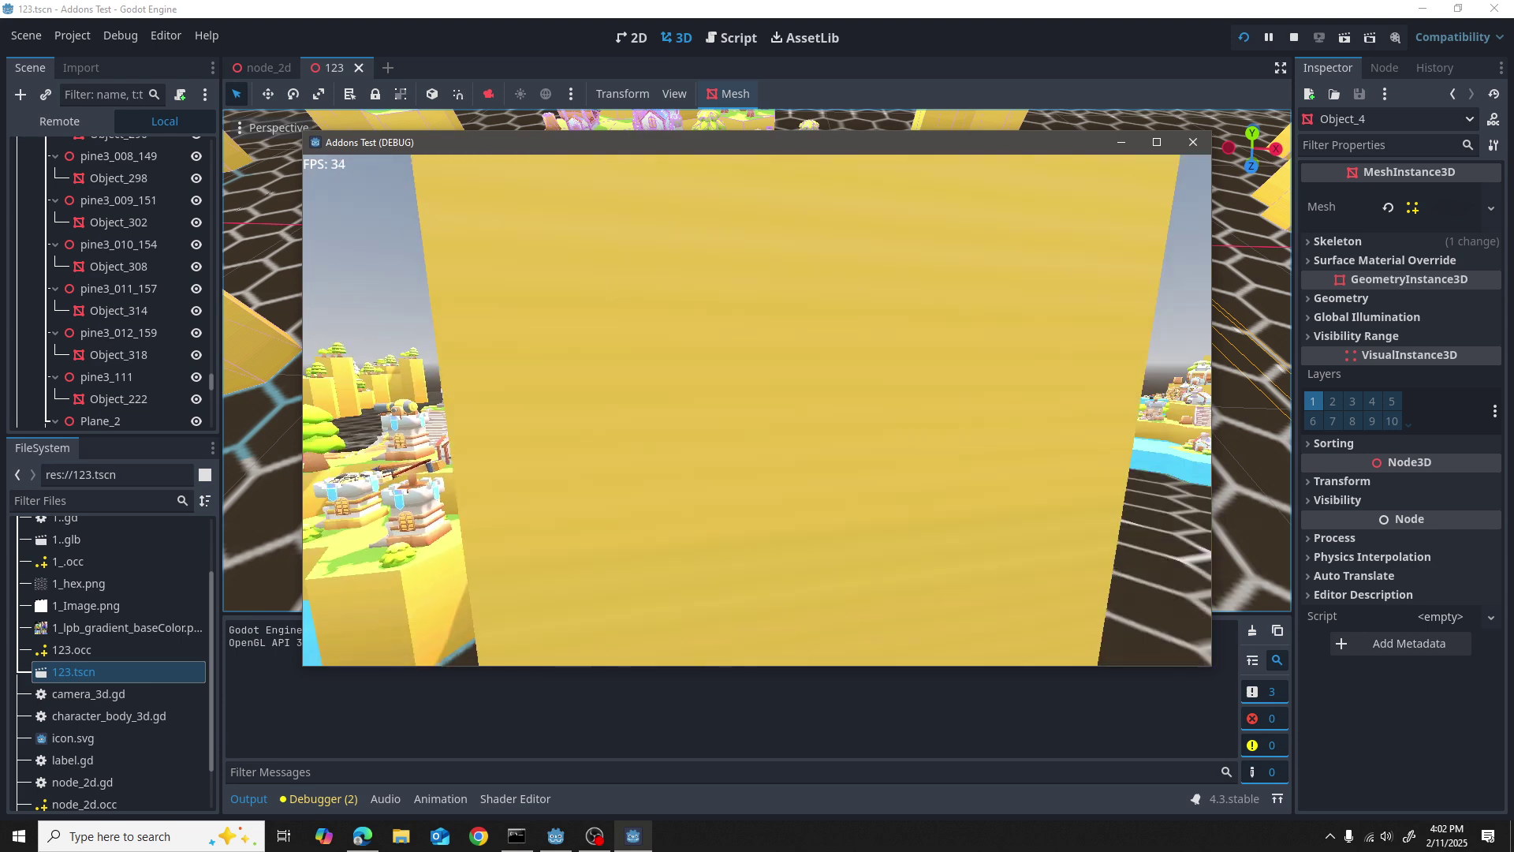
{"action": "key", "text": "w"}
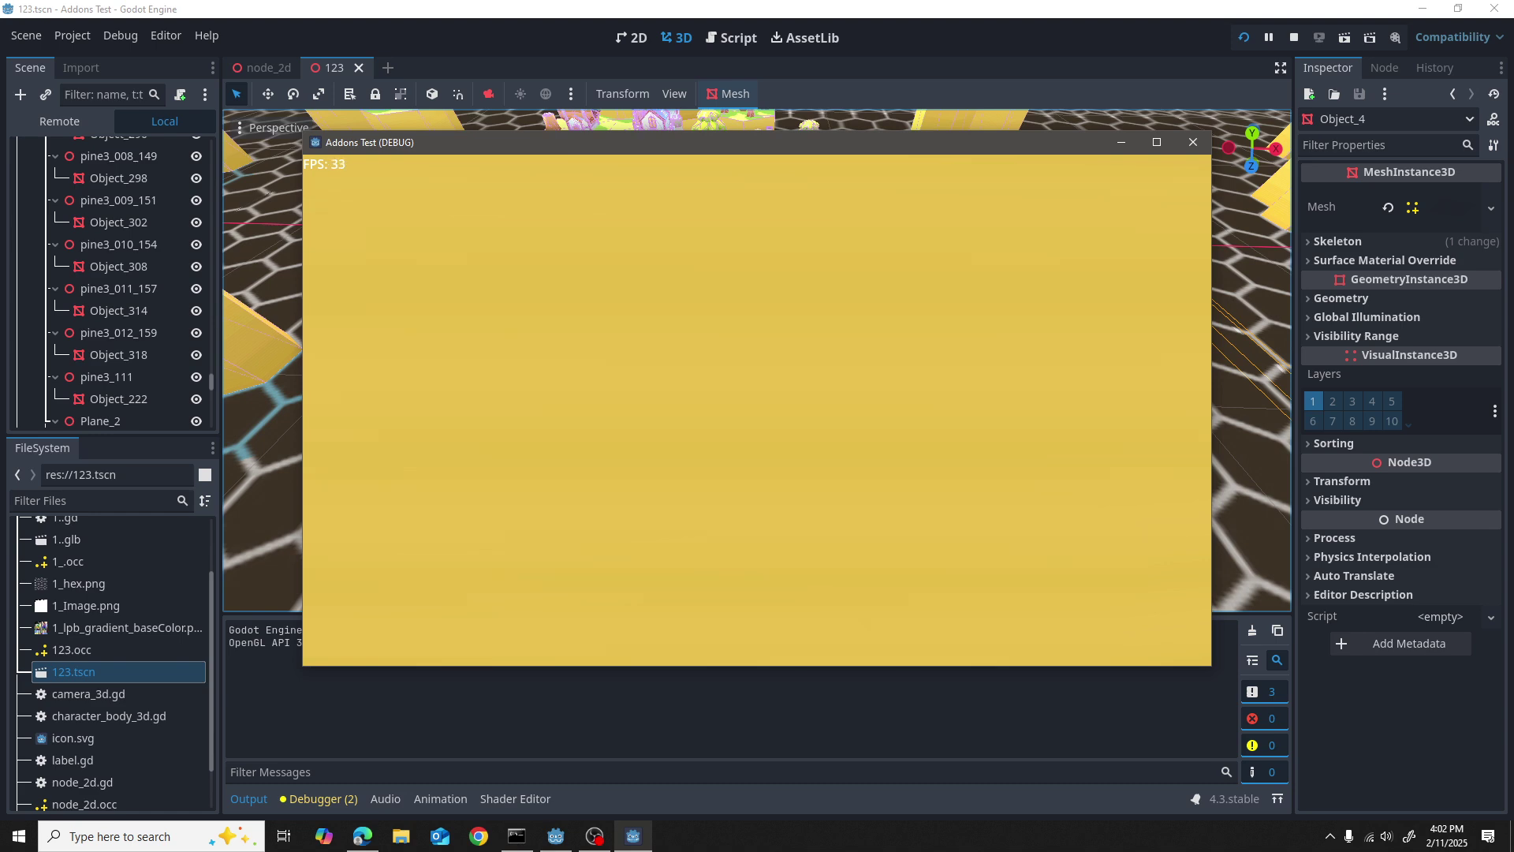
{"action": "key", "text": "w"}
{"action": "key", "text": "s"}
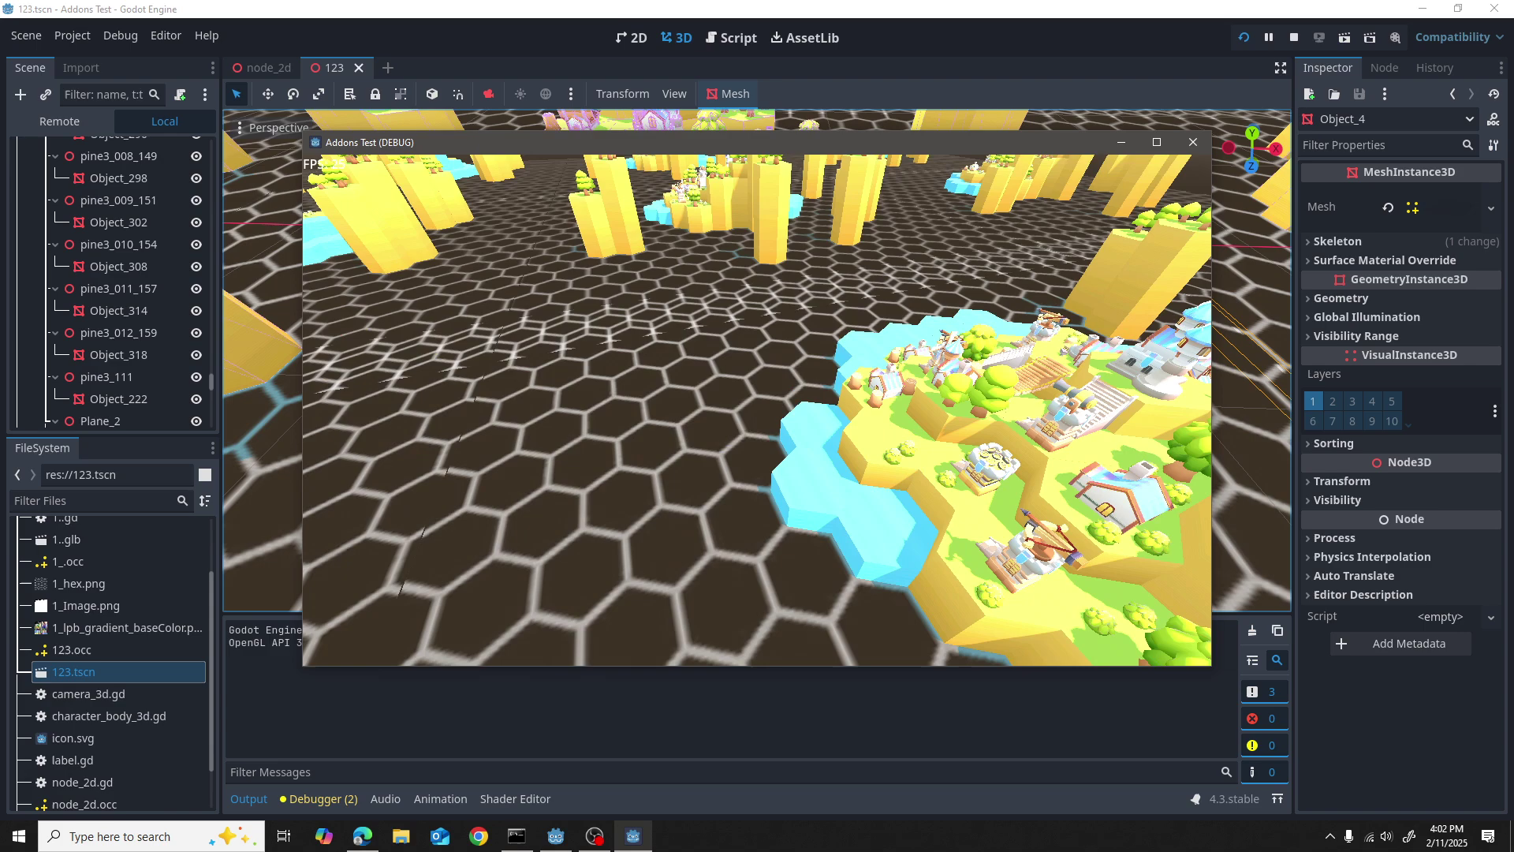
Step: Fly back out over the open hexagonal ground and check the FPS with the distant islands unobstructed
{"action": "key", "text": "w"}
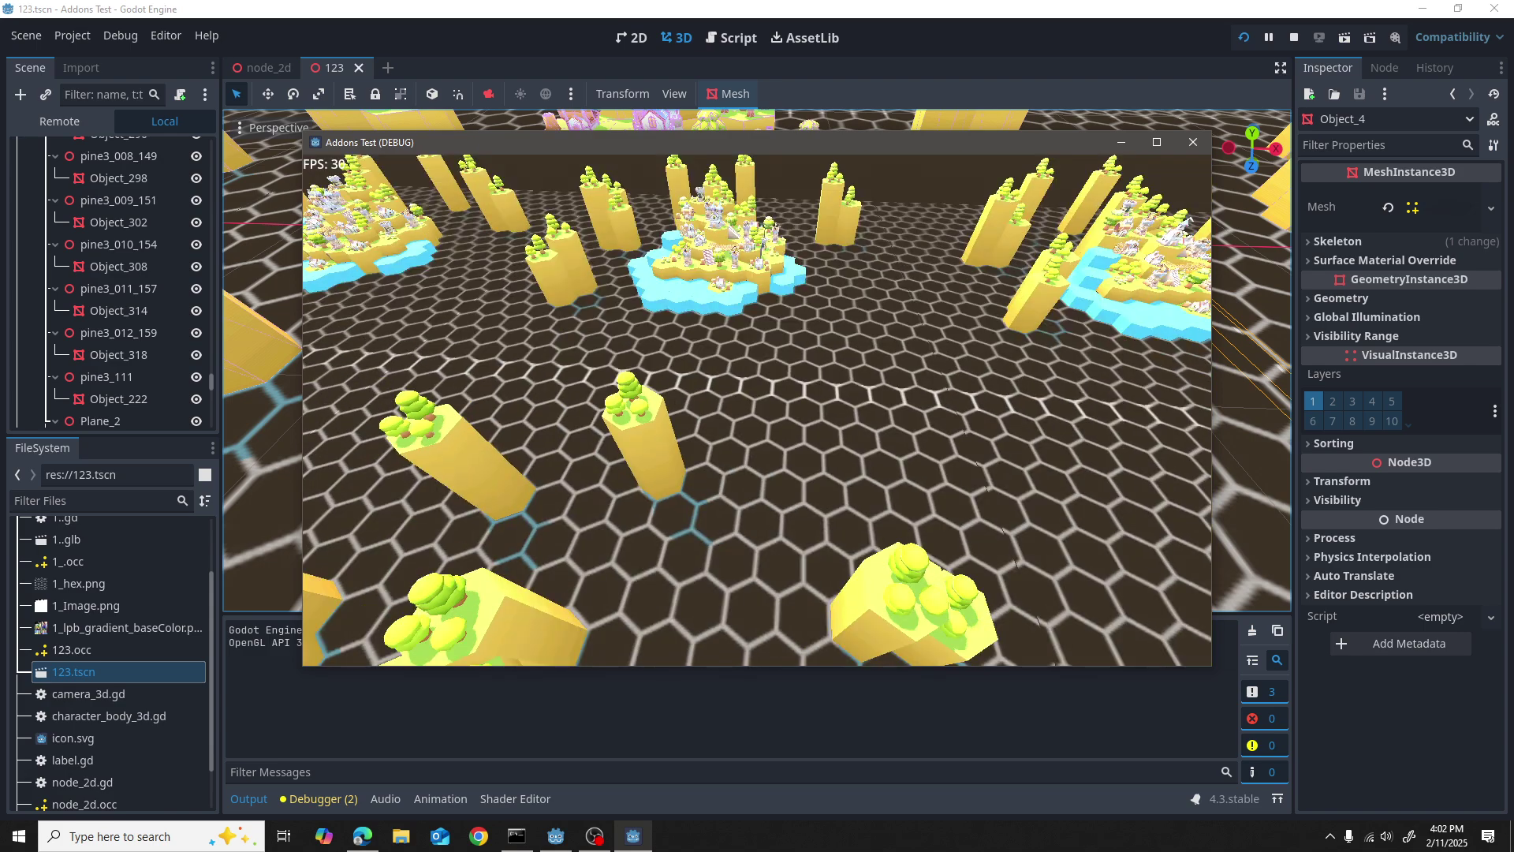
{"action": "key", "text": "w"}
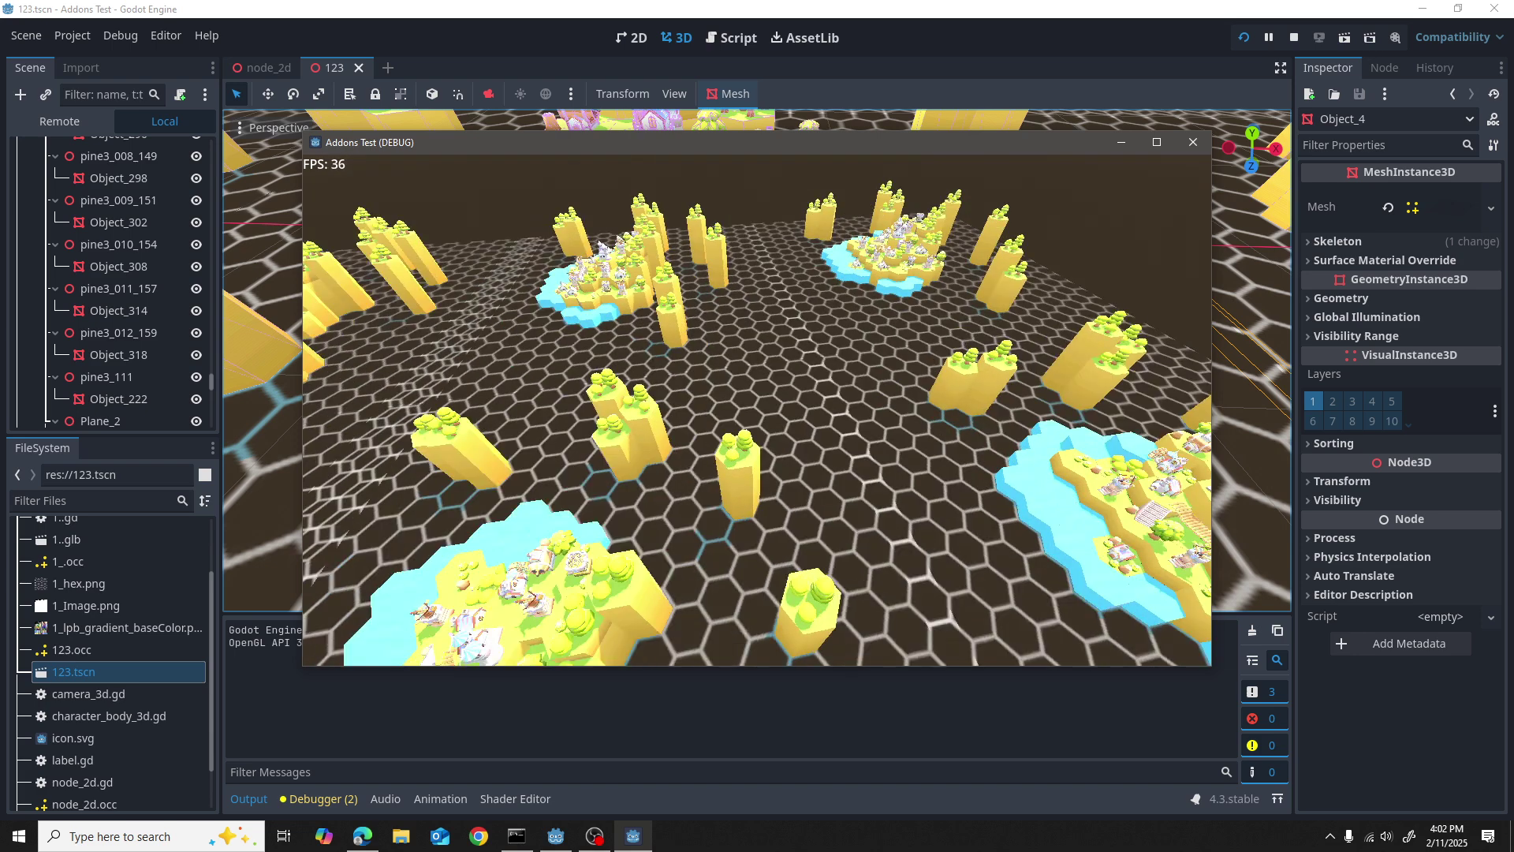
{"action": "key", "text": "s"}
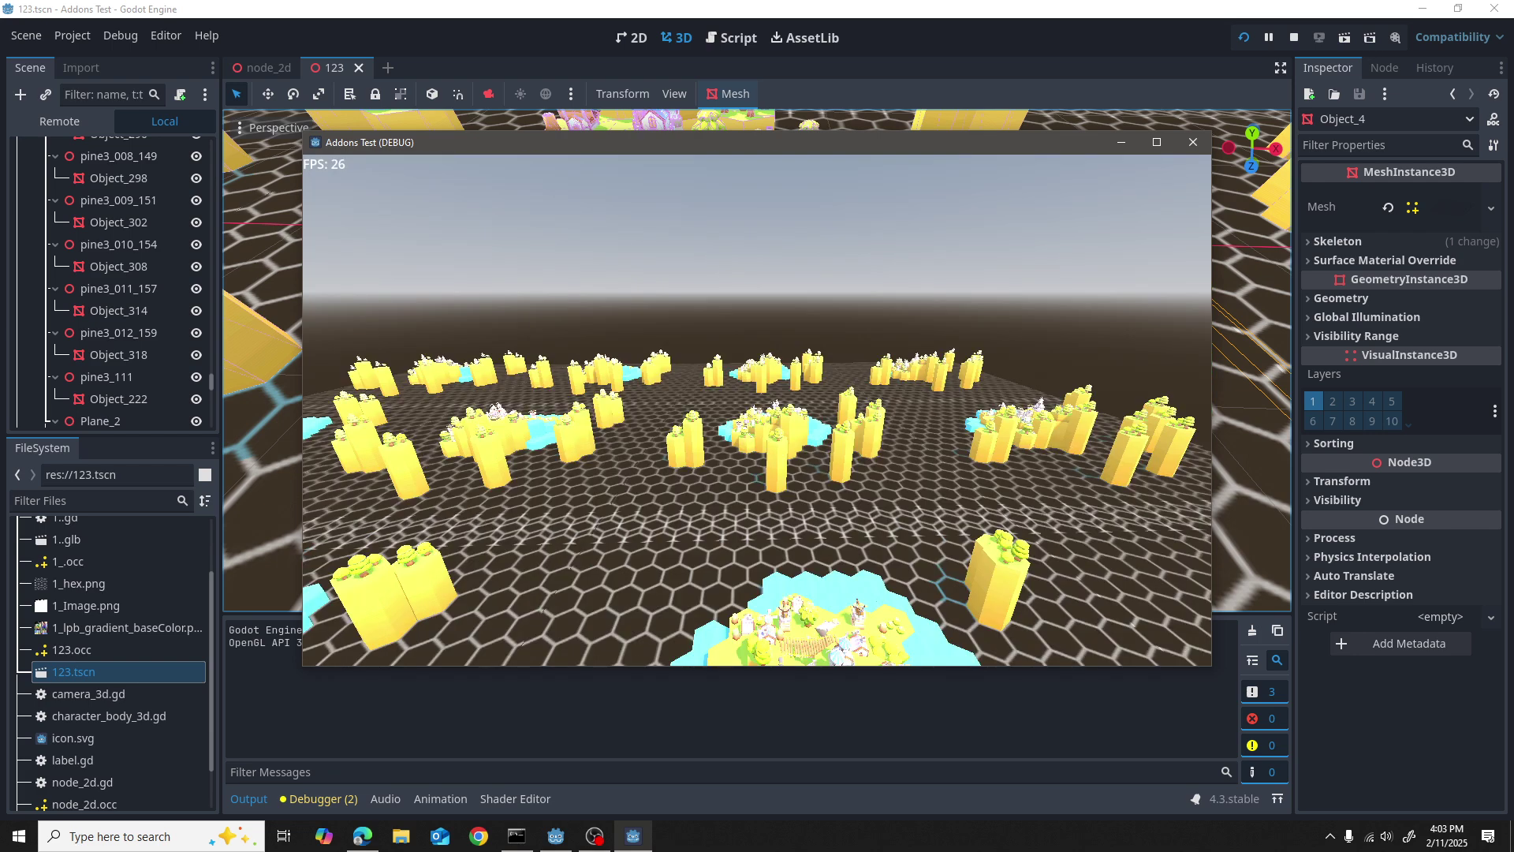
{"action": "key", "text": "w"}
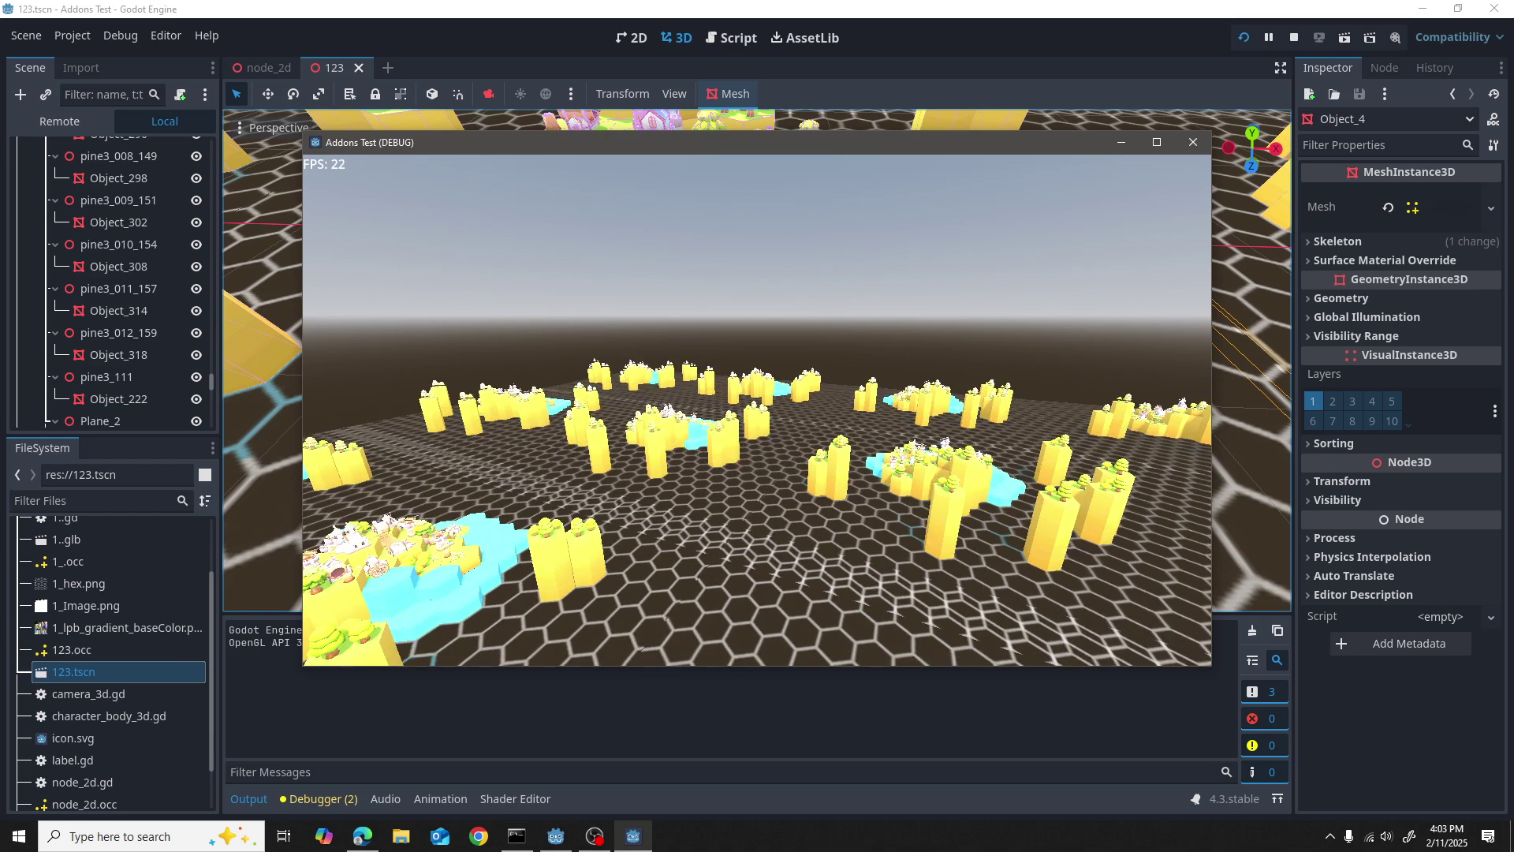
Step: Raise the game camera above the islands and check the FPS while flying across them in a top-down view
{"action": "key", "text": "e"}
{"action": "key", "text": "e"}
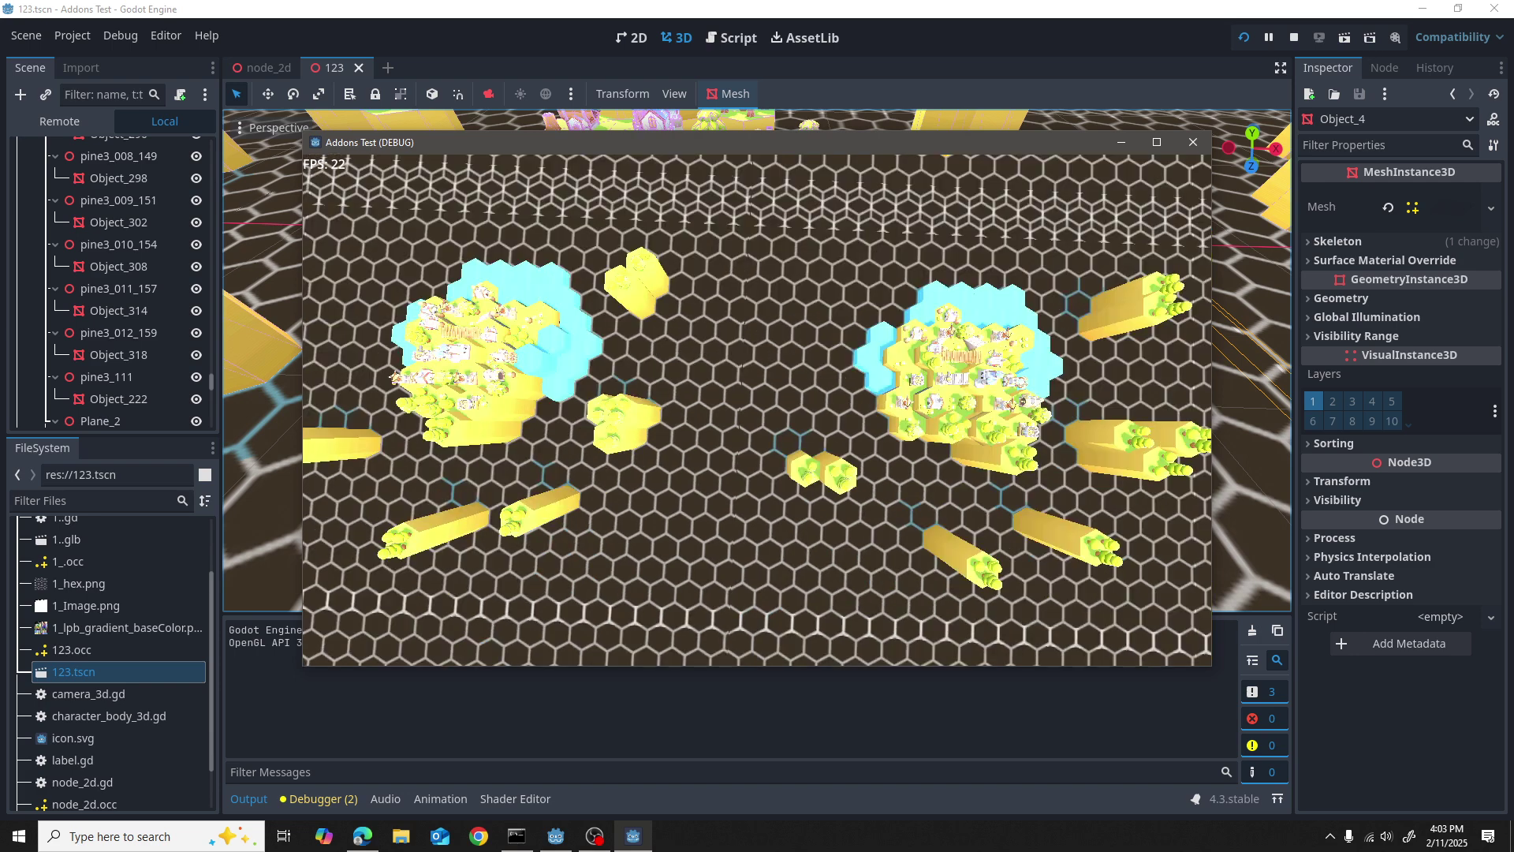
{"action": "key", "text": "w"}
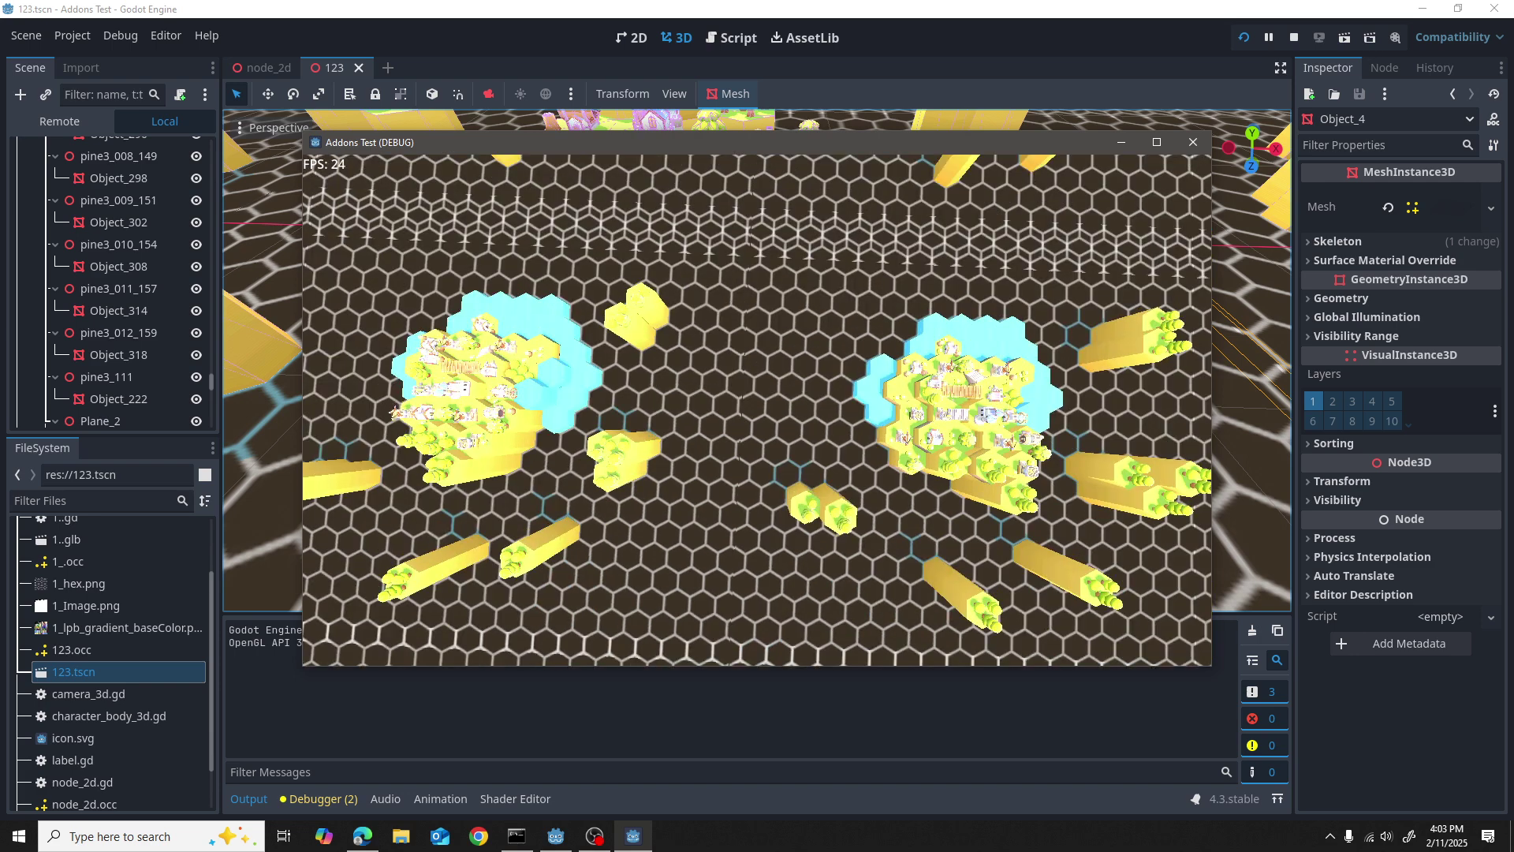
{"action": "key", "text": "w"}
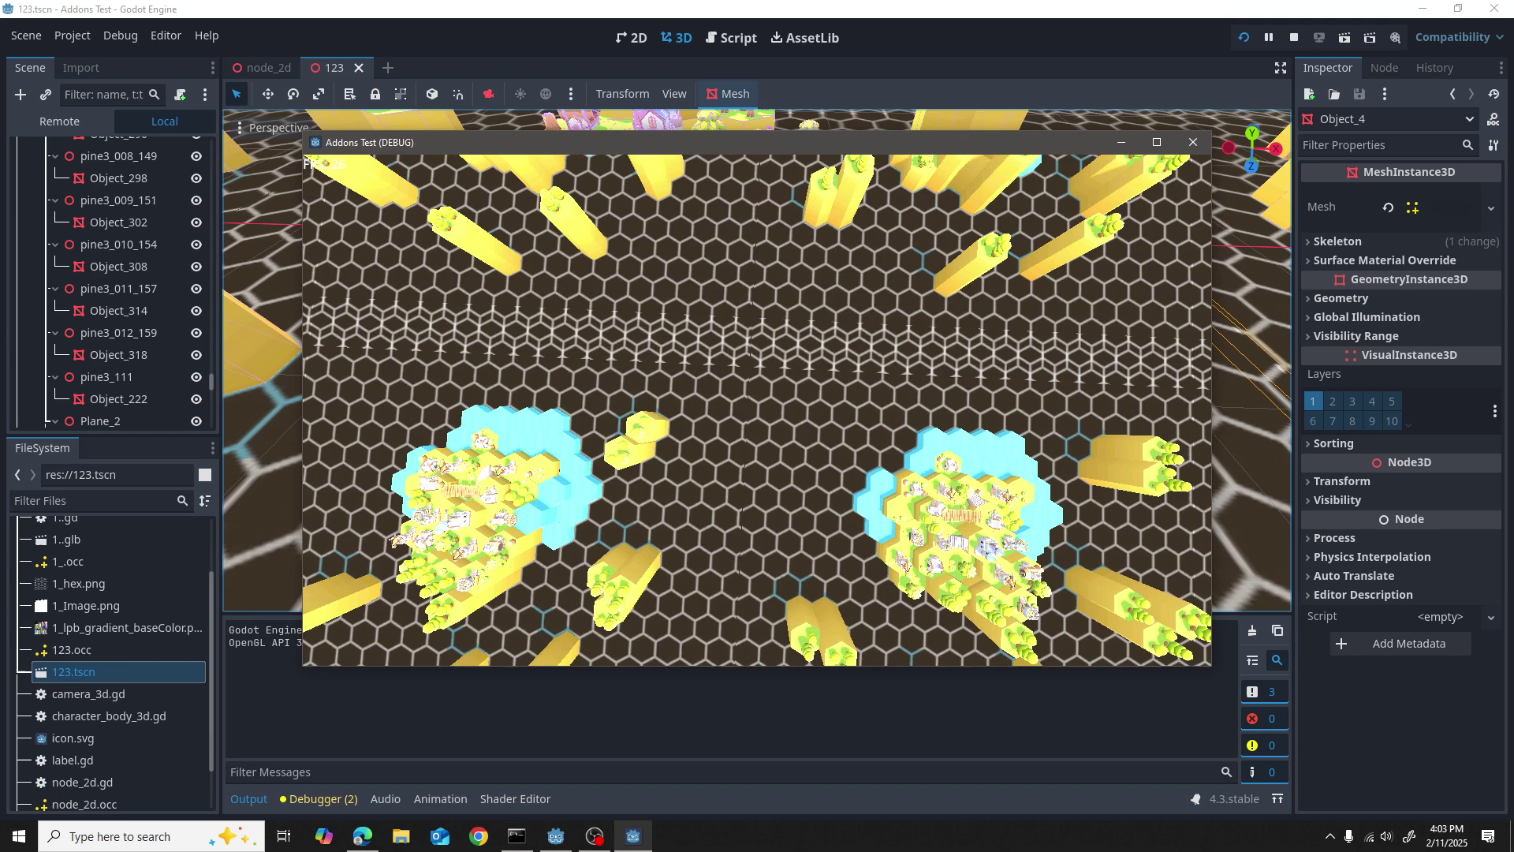
{"action": "key", "text": "w"}
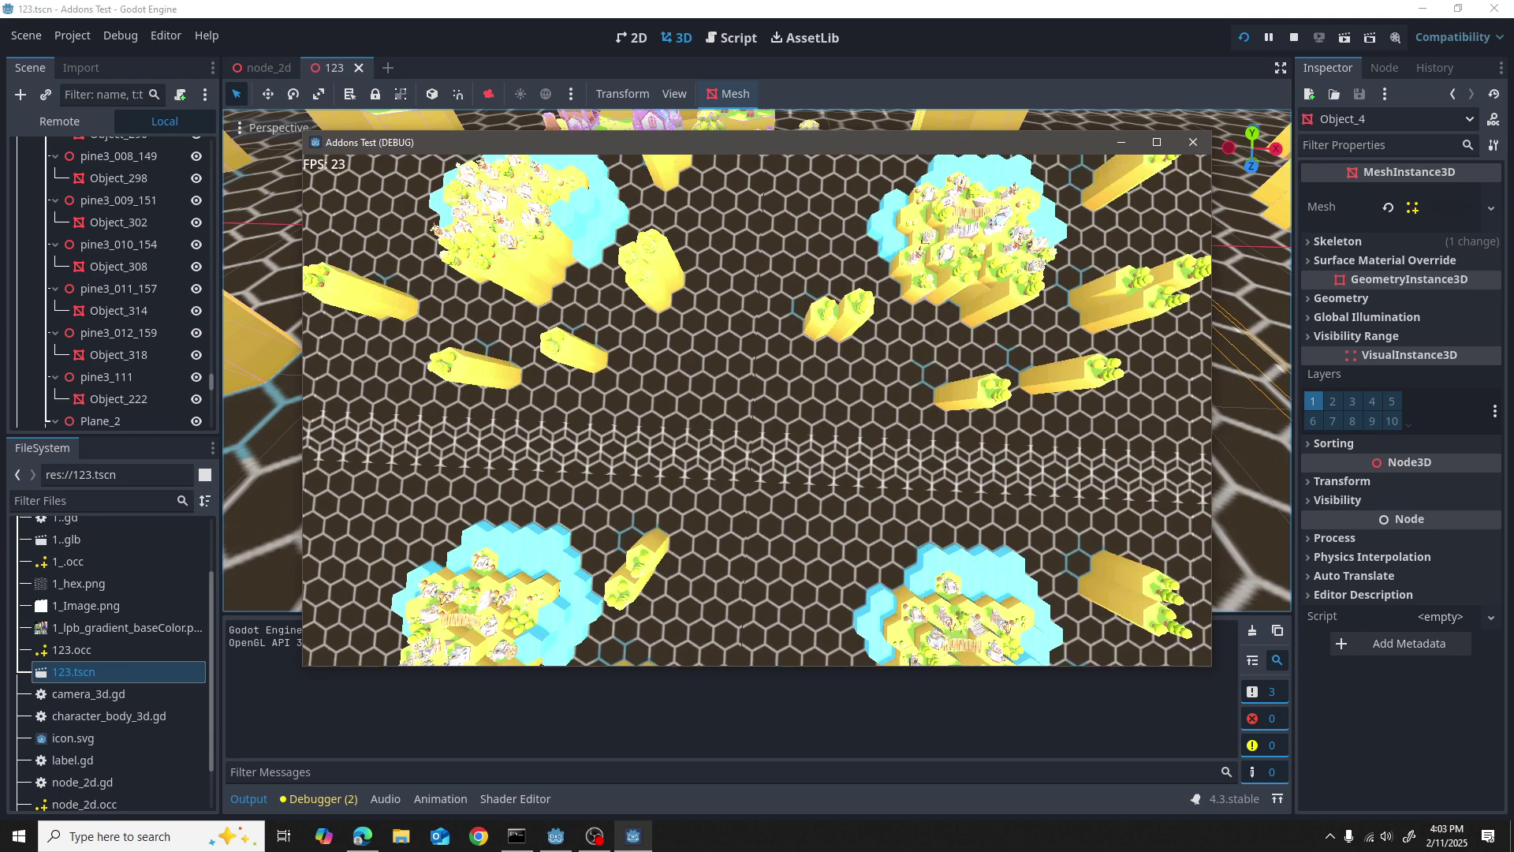